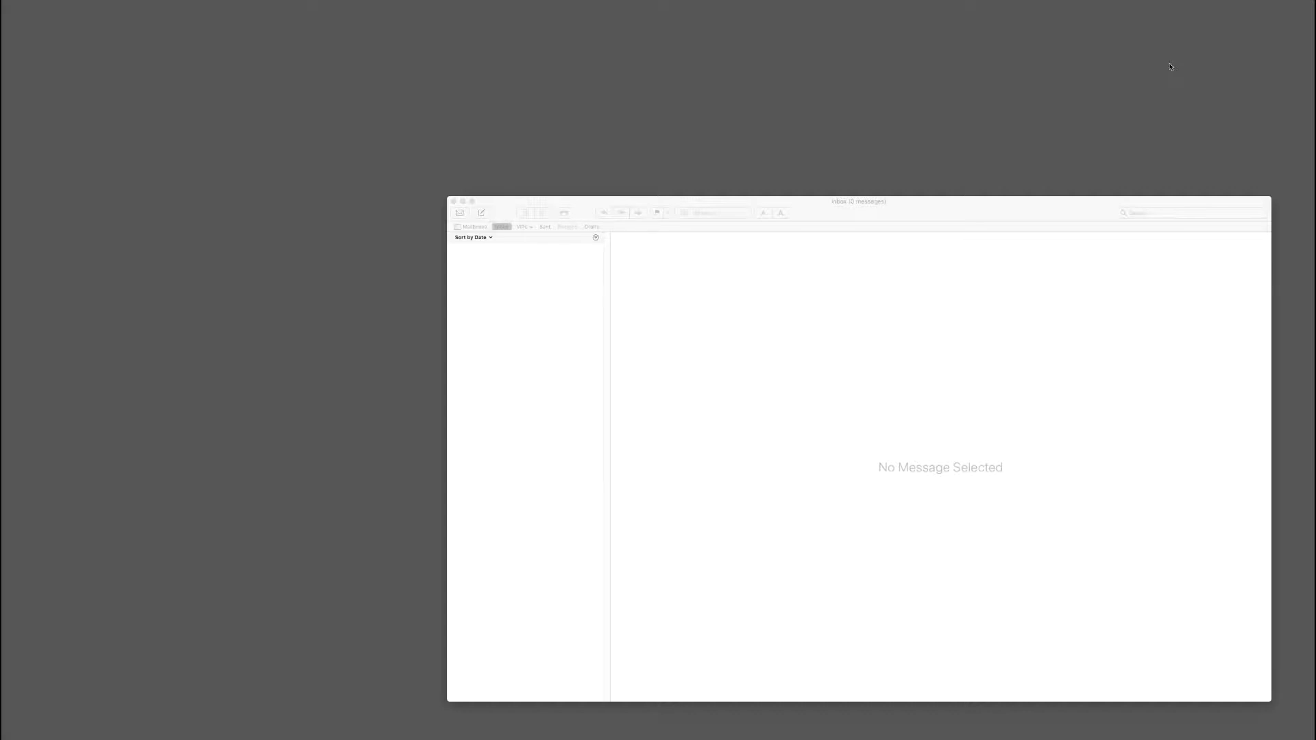
Launch the critical OpsRamp alert script to submit a test alert, and close its terminal window once finished.
key("alt+space")
type("alert")
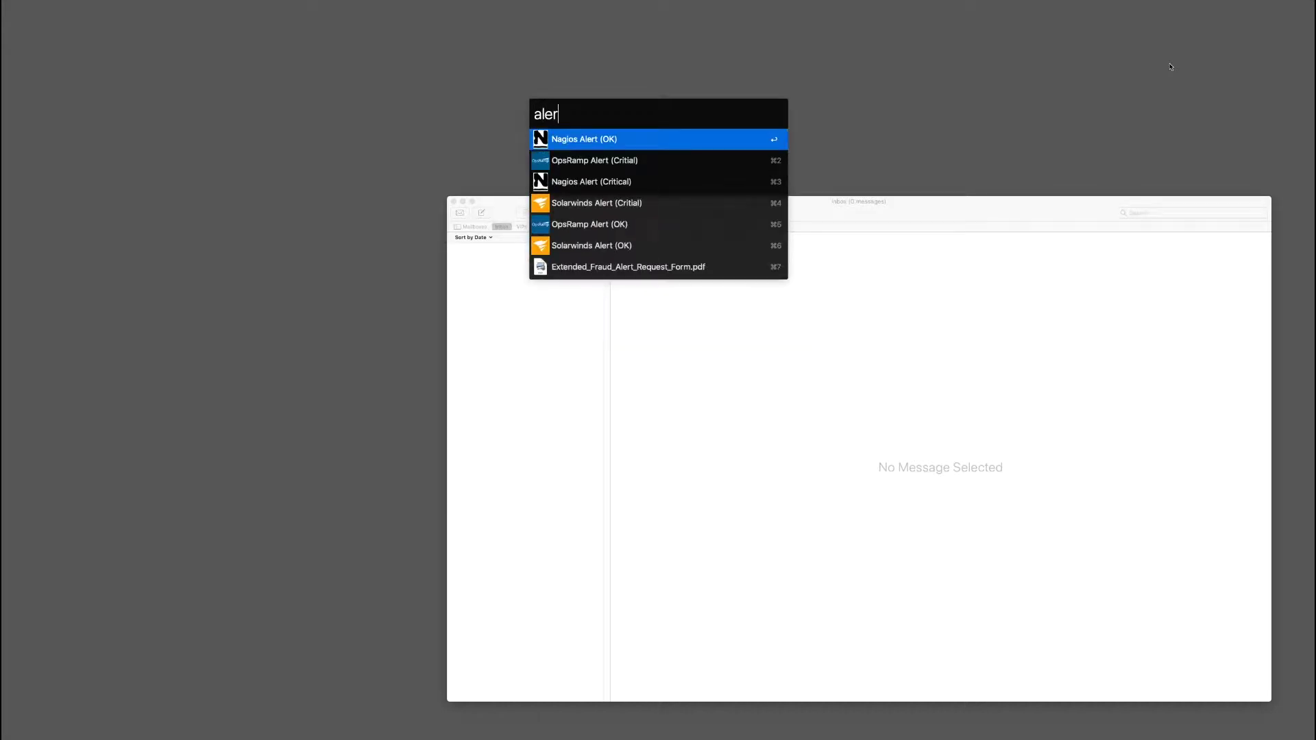
key("Down")
key("Return")
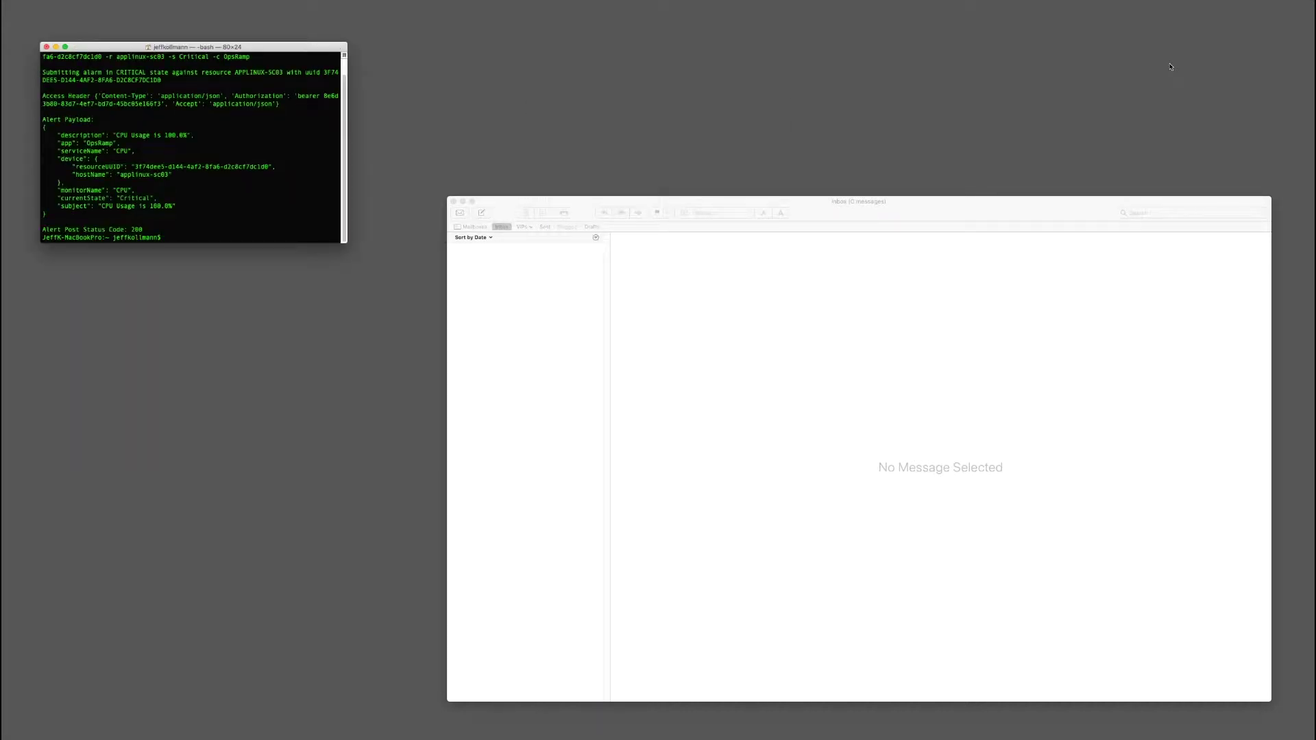
key("super+w")
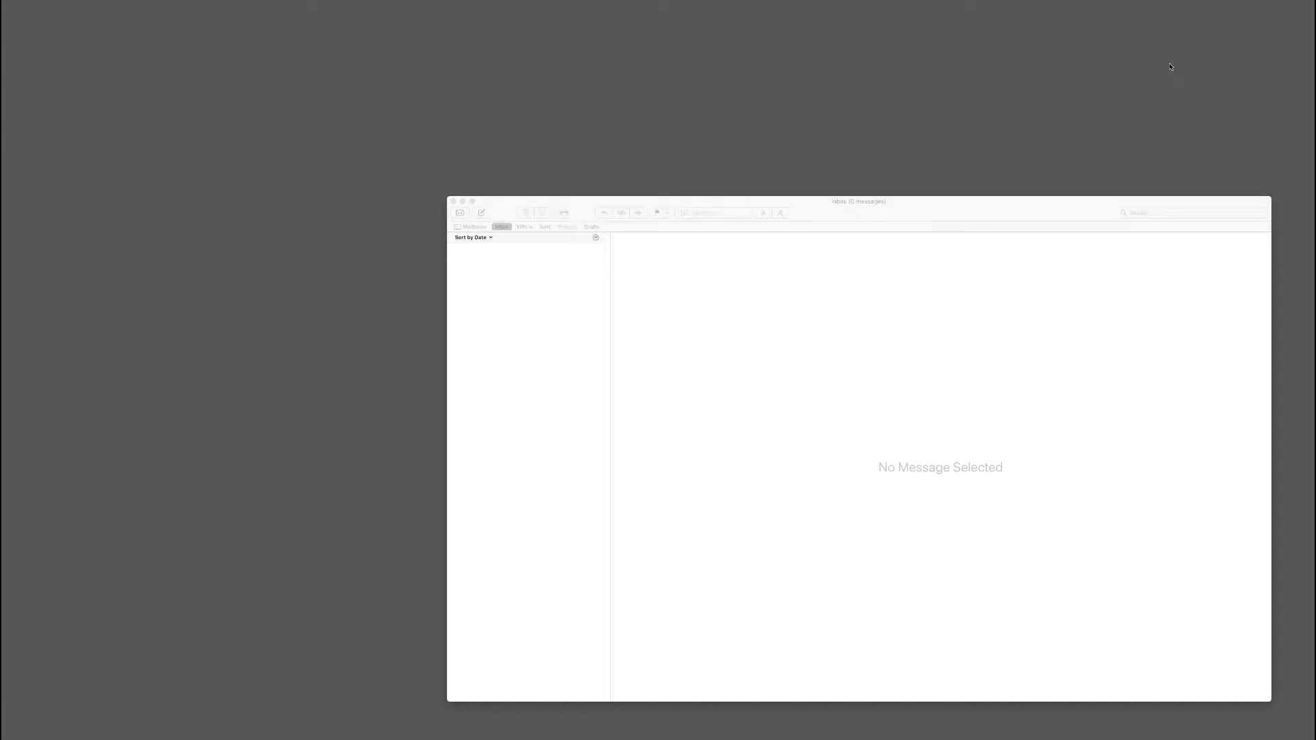
Open the Payroll System escalation email in the inbox and examine its alert ID, resource and acknowledge links.
left_click(982, 205)
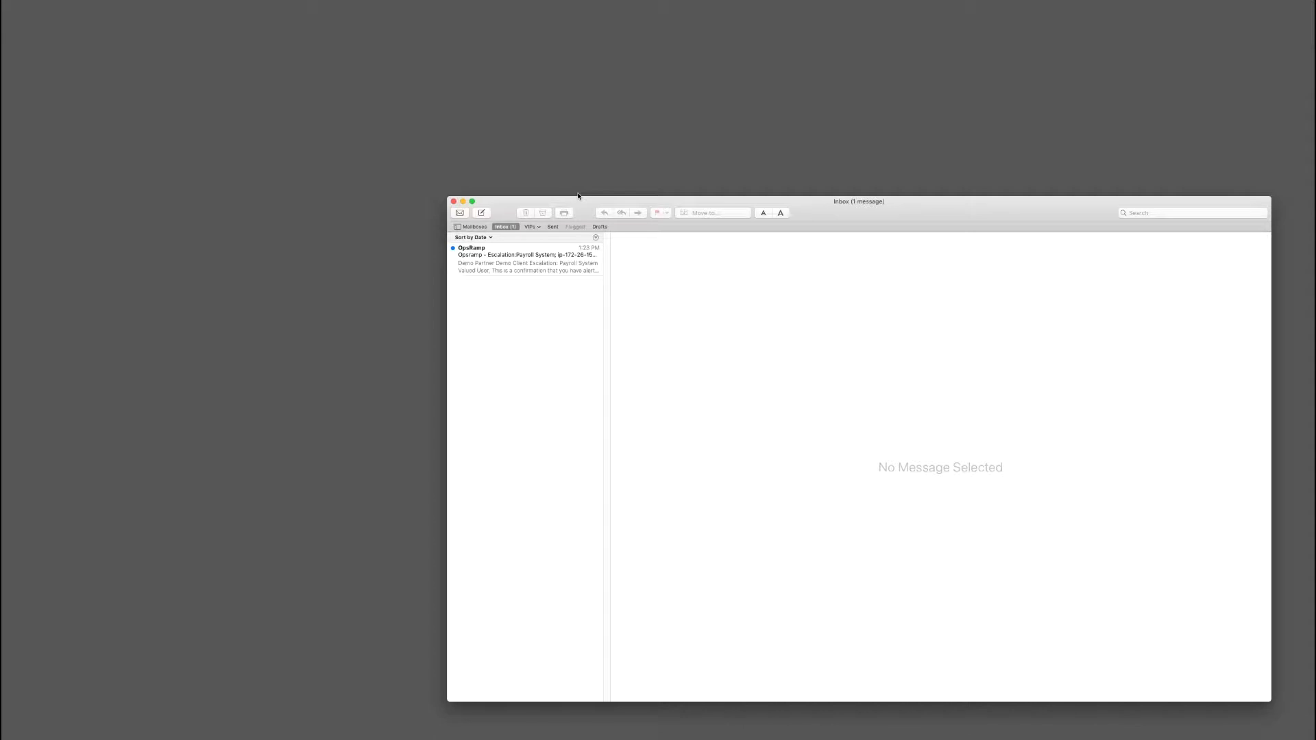
left_click(527, 262)
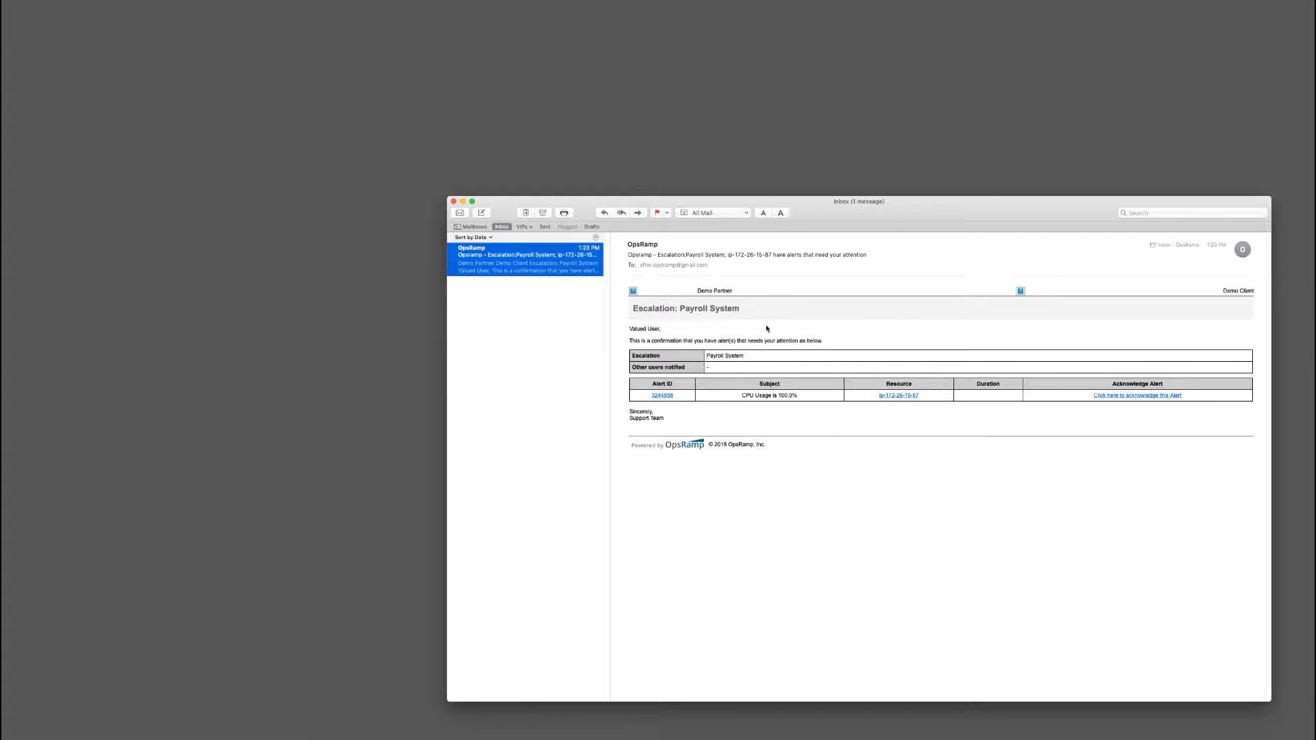
mouse_move(901, 396)
mouse_move(664, 399)
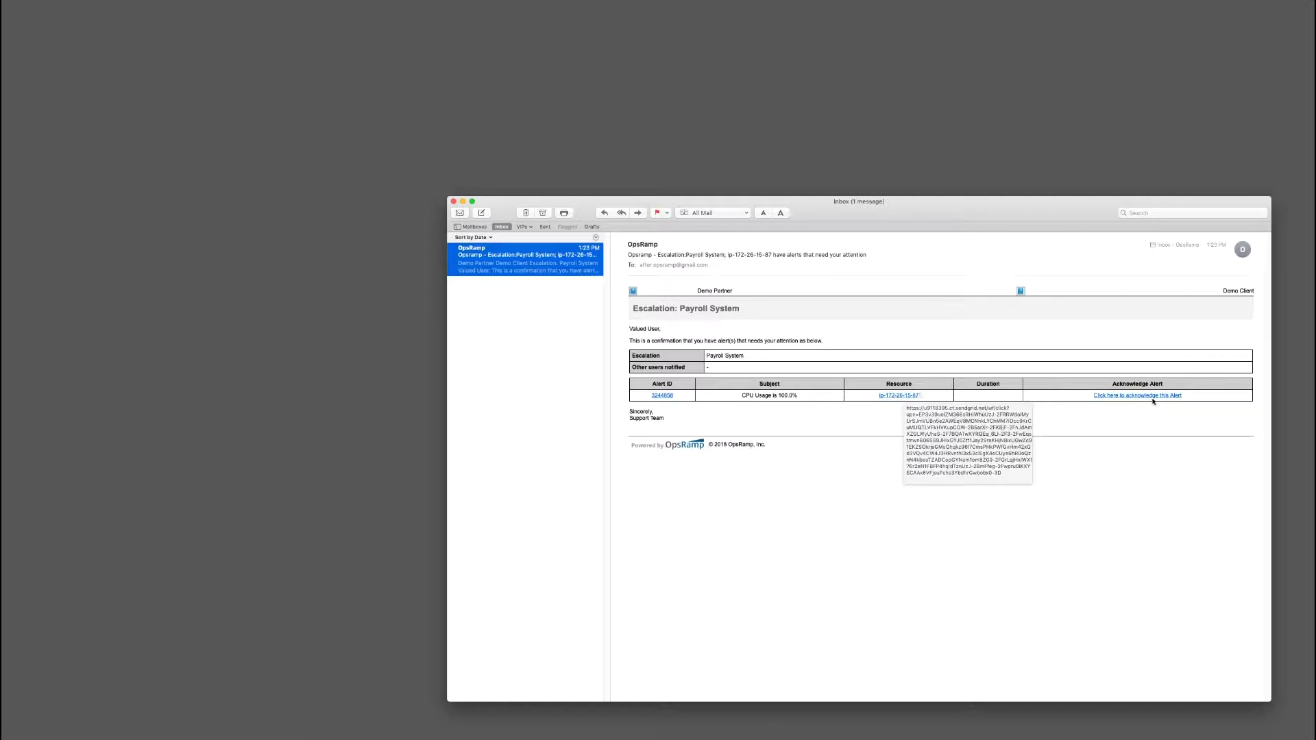
mouse_move(1145, 398)
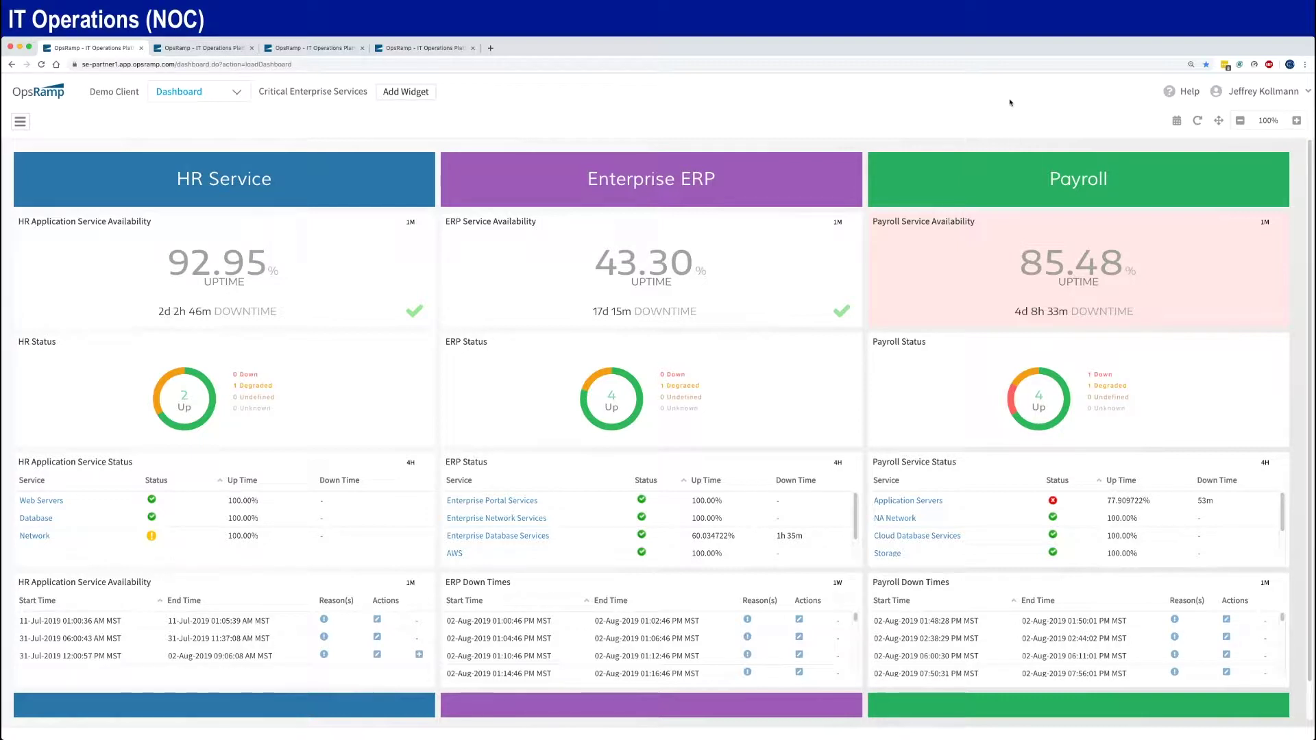
Look through the widget types that can be added to the Critical Enterprise Services dashboard, including the predefined widgets.
left_click(415, 91)
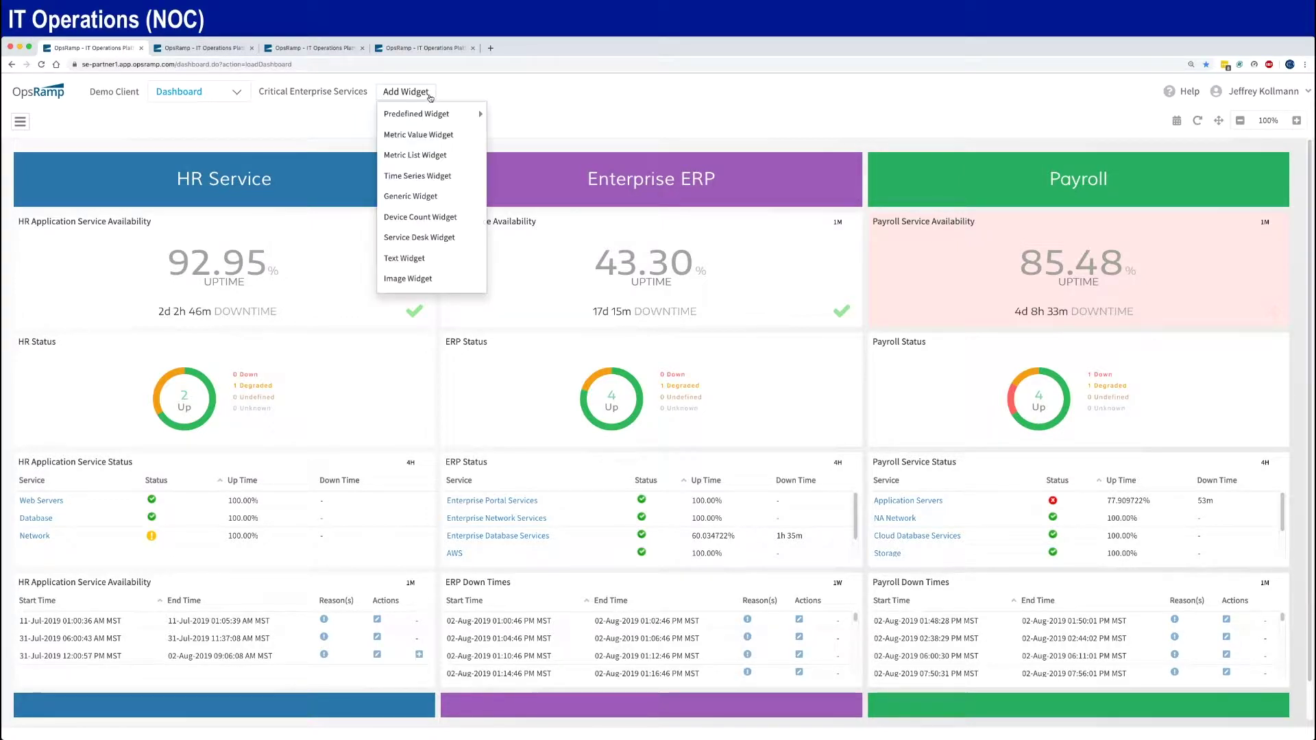
mouse_move(440, 115)
scroll(555, 138, "down", 5)
scroll(559, 138, "up", 5)
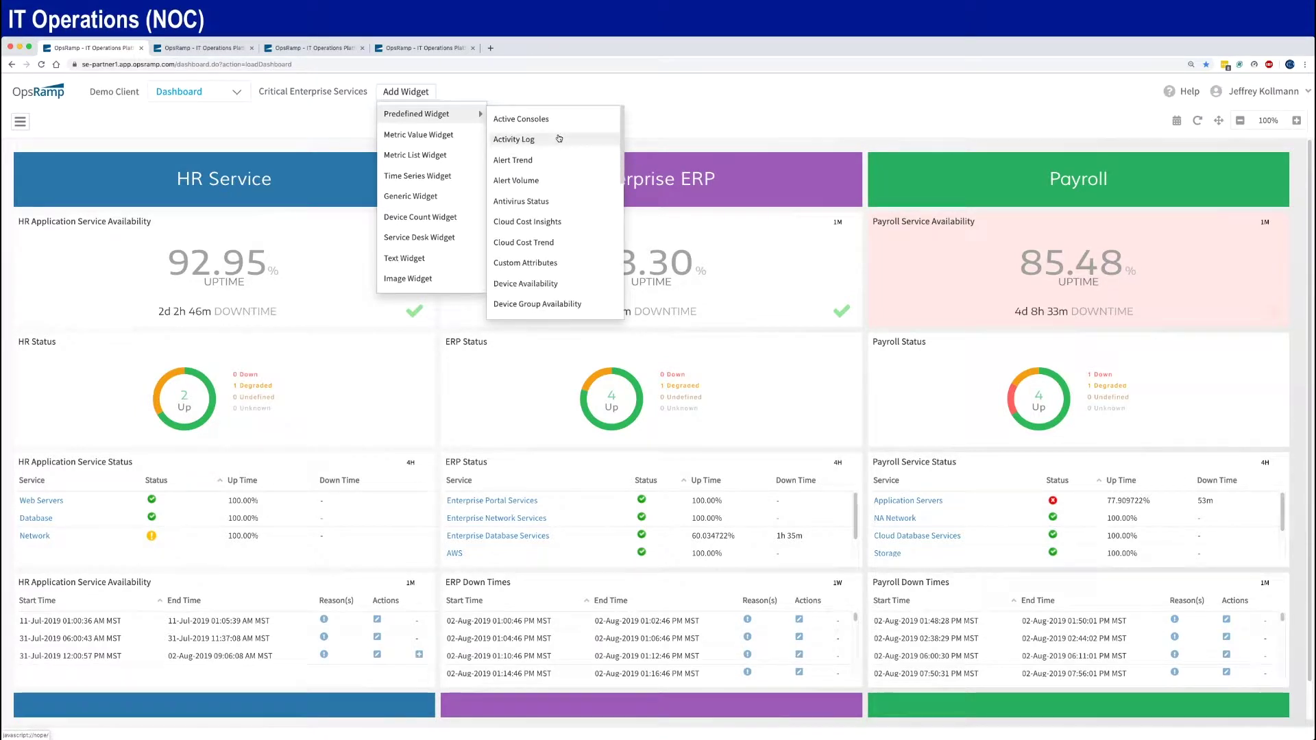
left_click(660, 119)
mouse_move(754, 171)
left_mouse_down()
mouse_move(757, 206)
mouse_move(752, 161)
left_mouse_up()
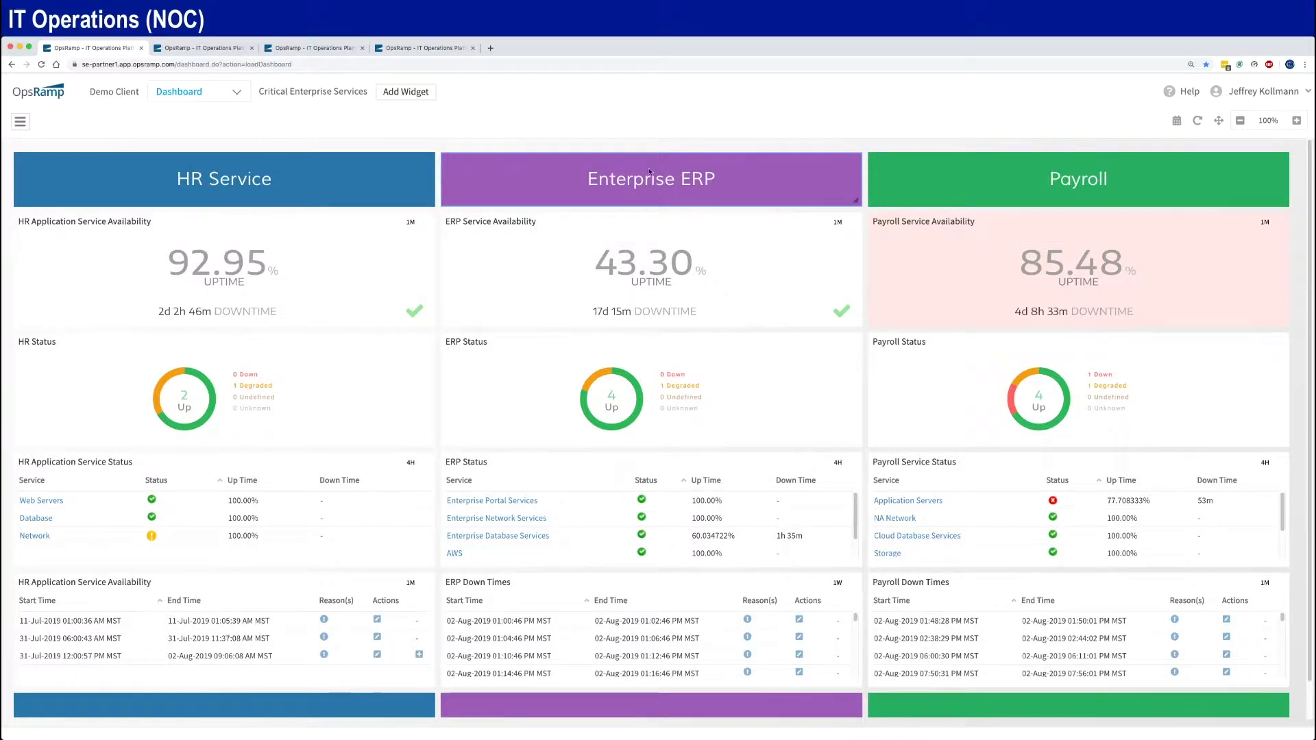
View the private AWS Performance Dashboard, followed by the Google Kubernetes (GKE) performance dashboard.
left_click(329, 98)
left_click(478, 138)
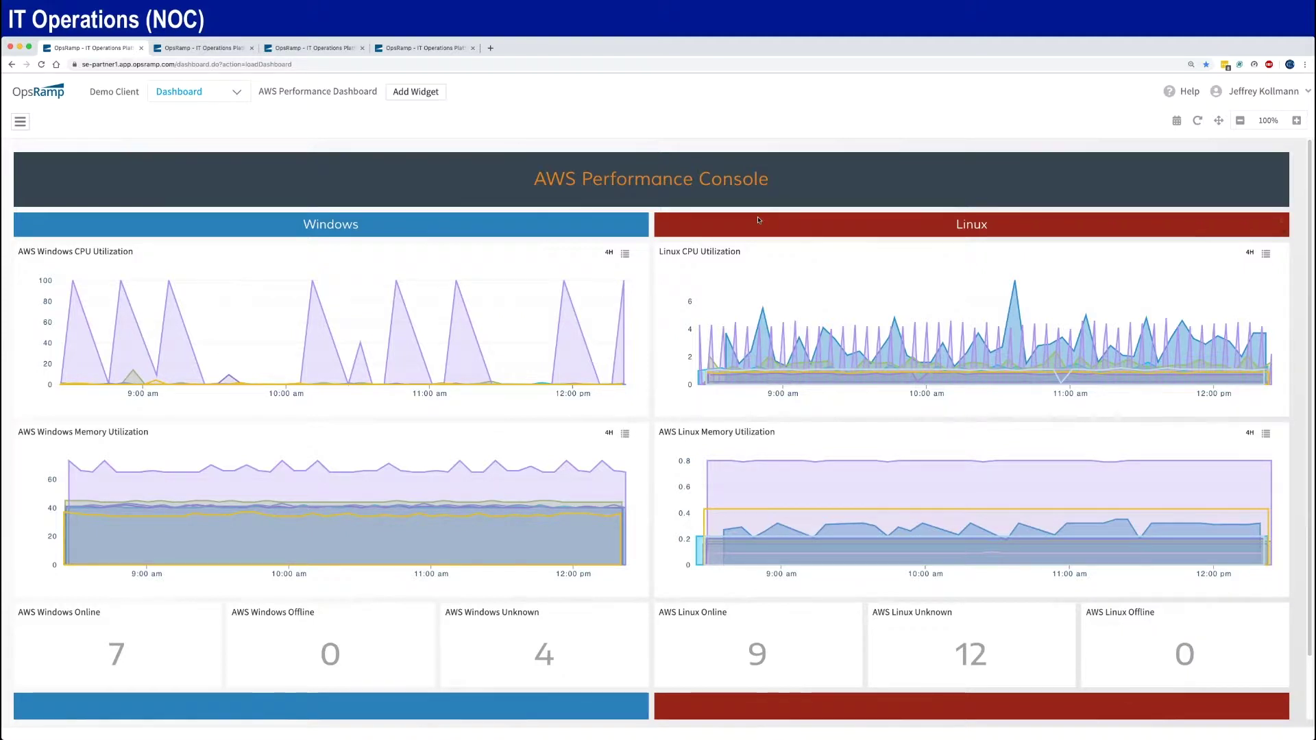
left_click(321, 93)
left_click(479, 196)
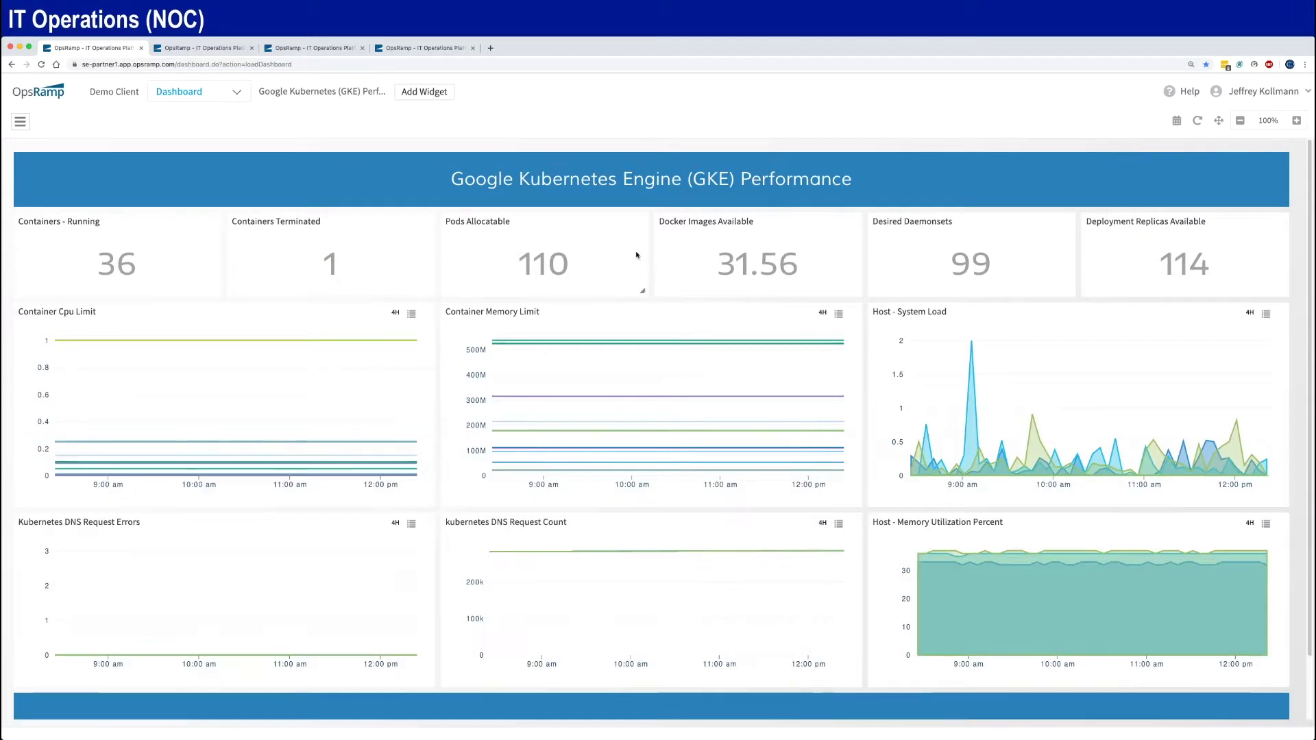
Enlarge the Host - System Load chart, show its list of metric series, and close the enlarged view.
mouse_move(1033, 392)
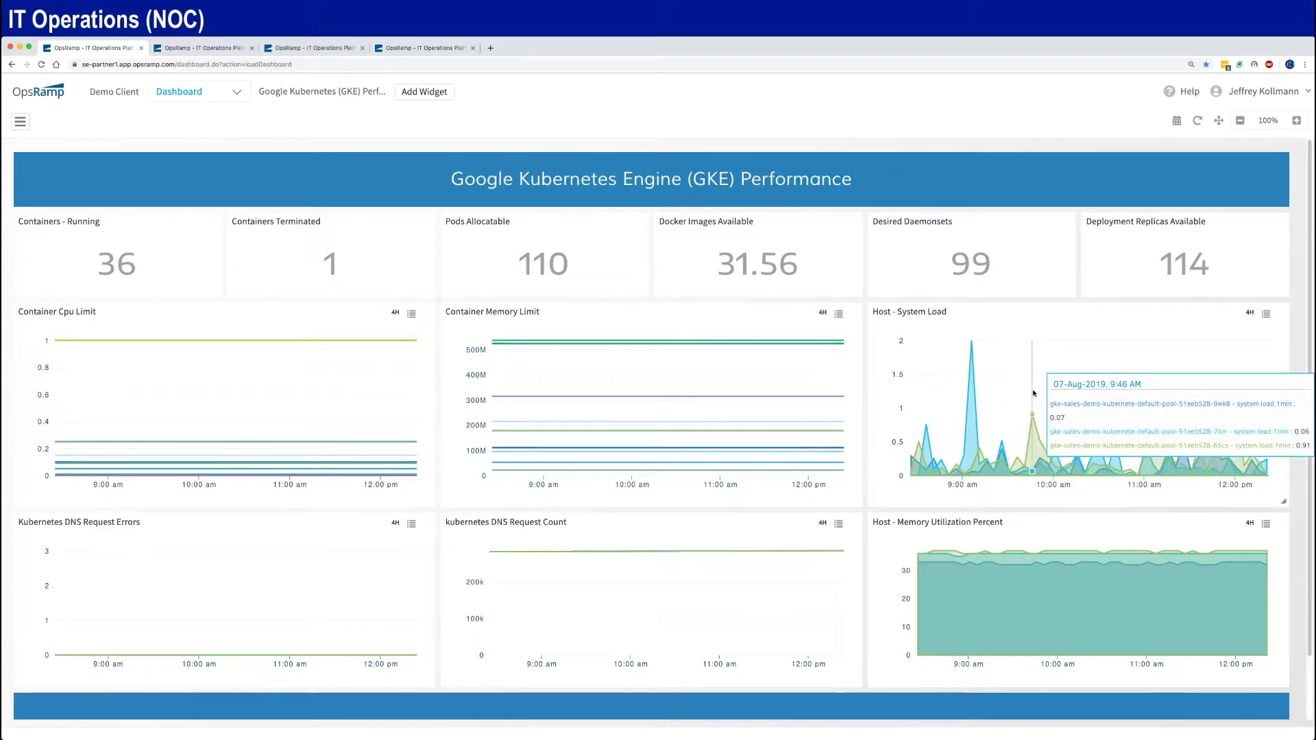
left_click(1033, 393)
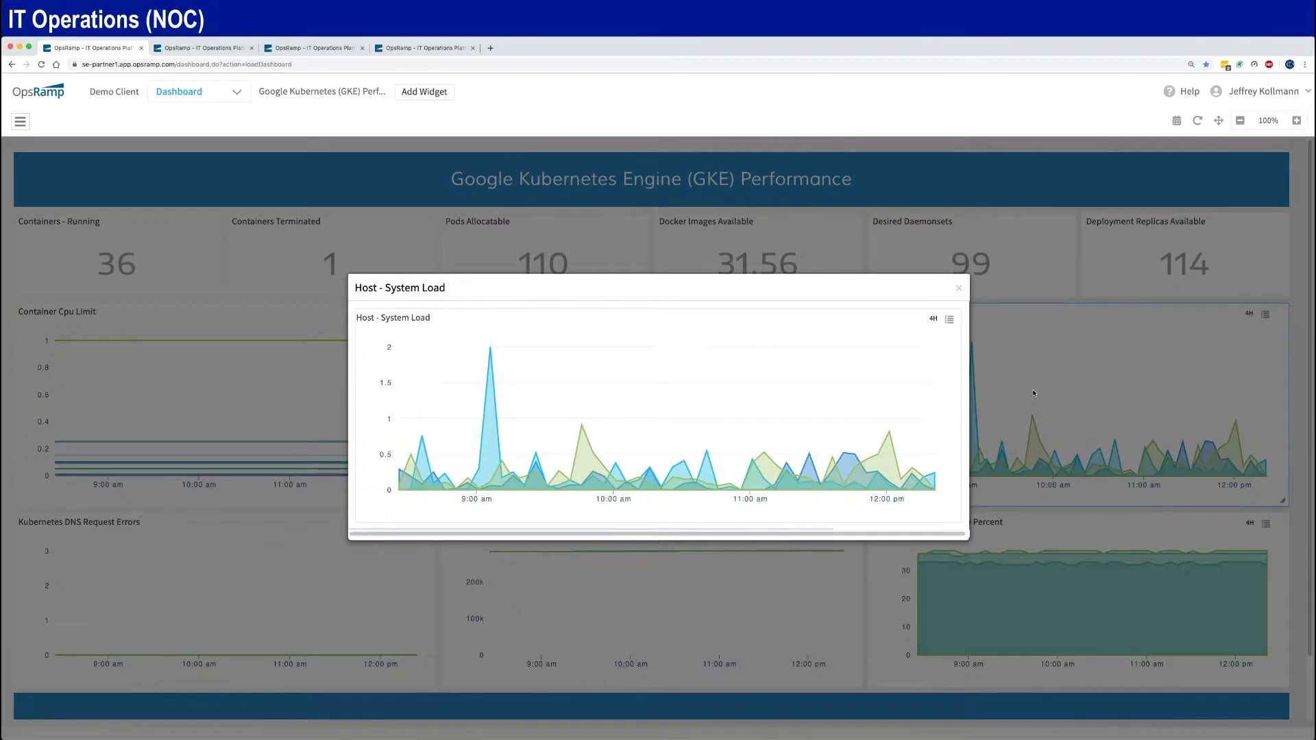
left_click(949, 321)
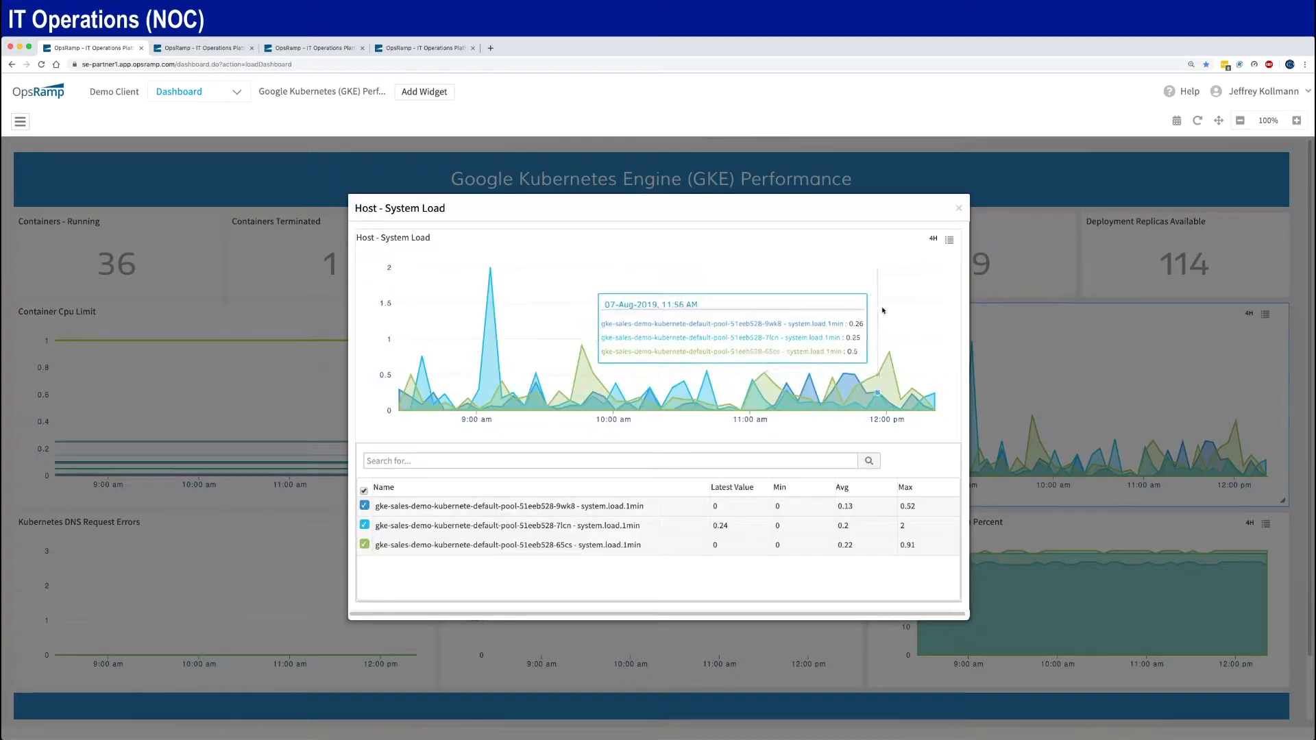
left_click(960, 209)
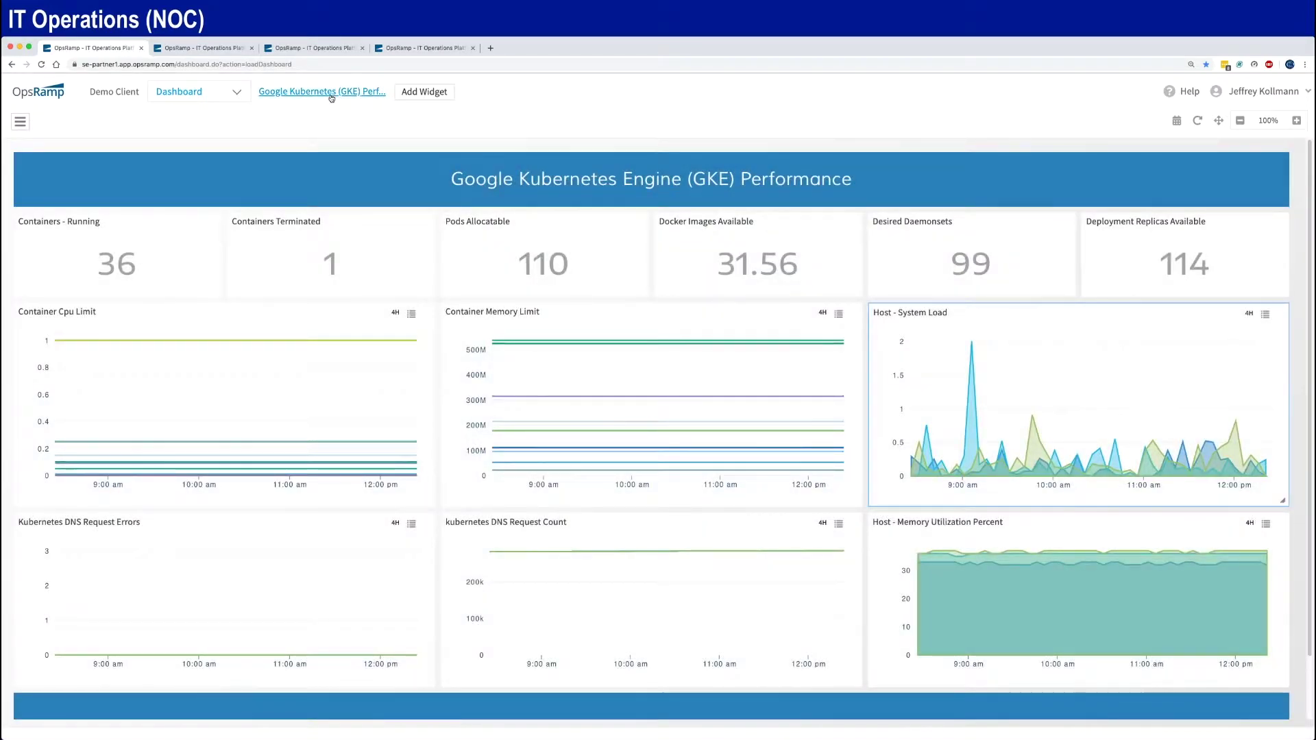
Switch to the Payroll Service Dashboard and drill into the Payroll service map from the service availability widget.
left_click(347, 98)
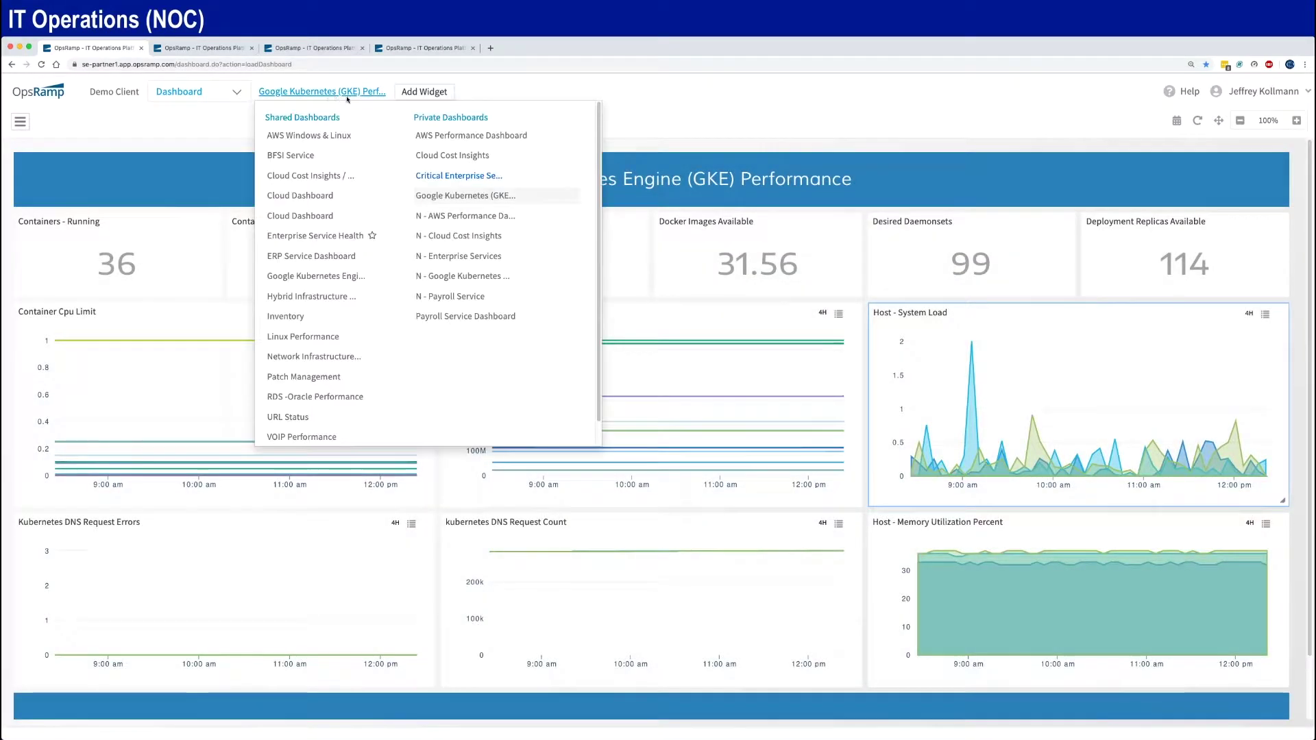
left_click(481, 315)
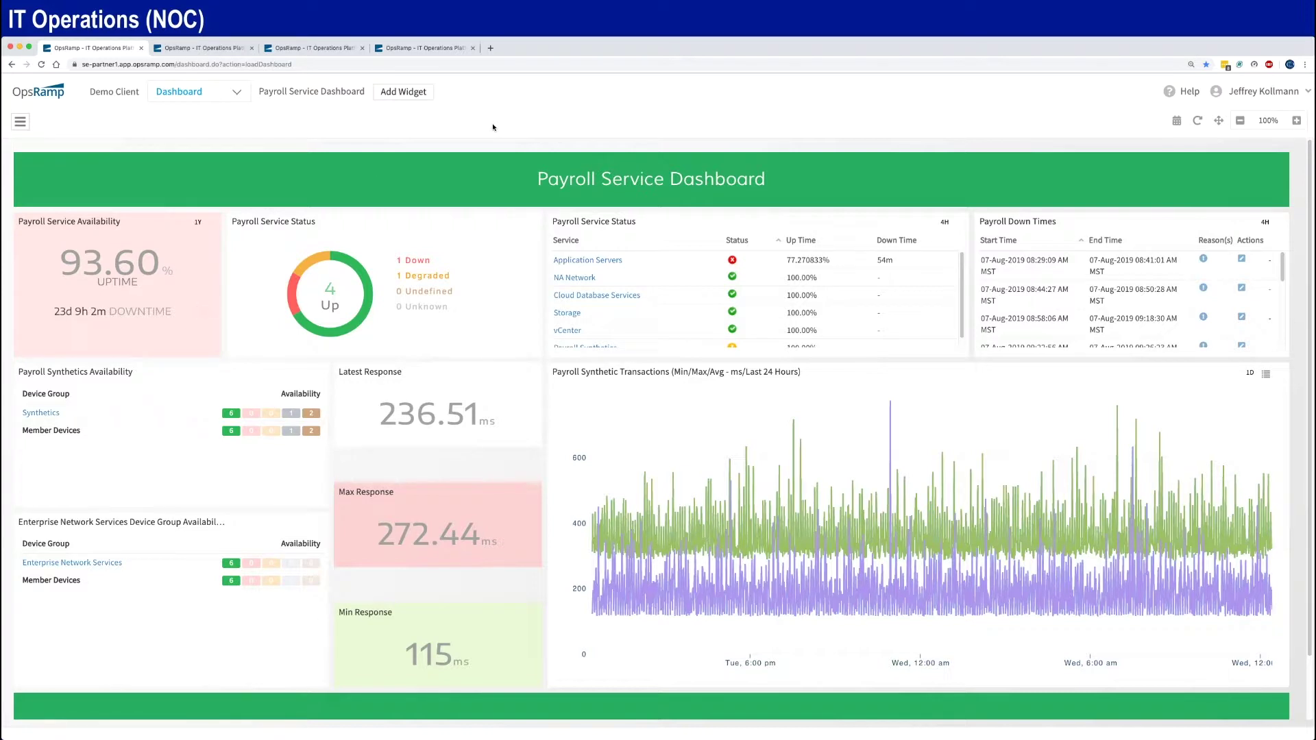
left_click(203, 315)
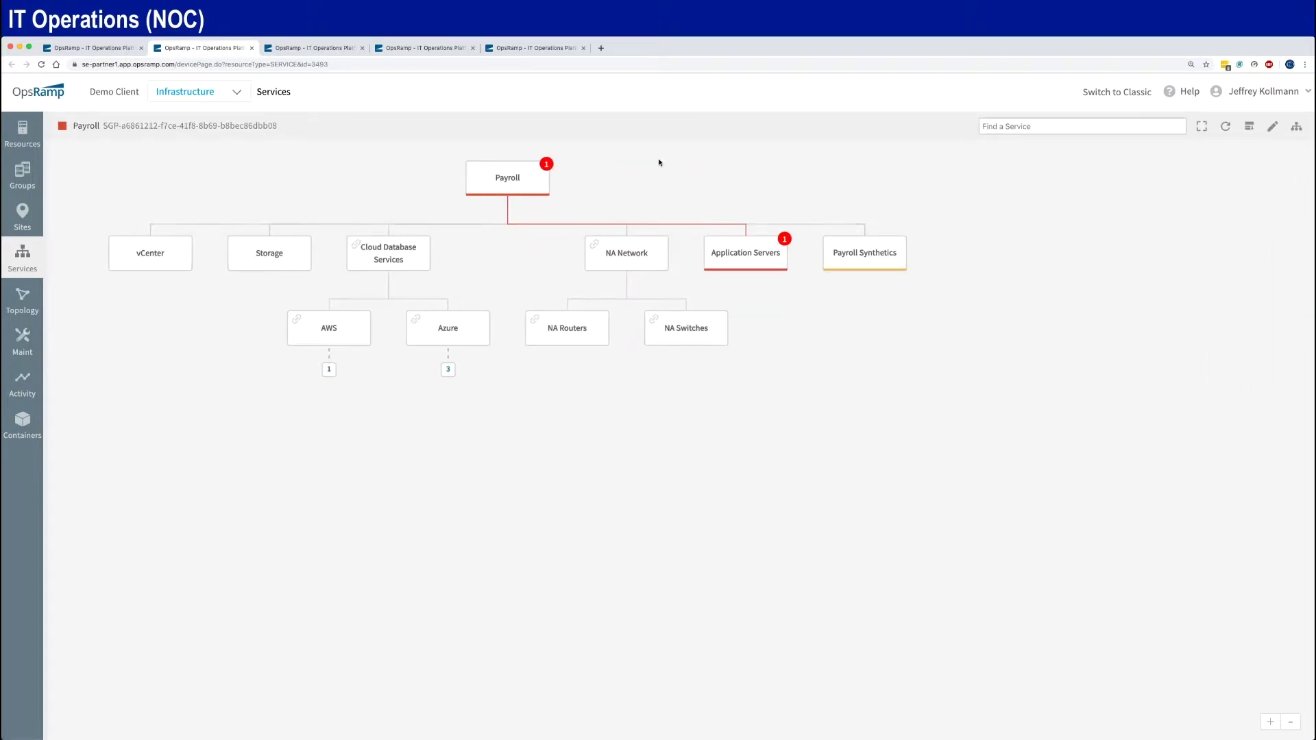
Expand the Azure and AWS branches of the Payroll service map to show their database services.
left_click(496, 449)
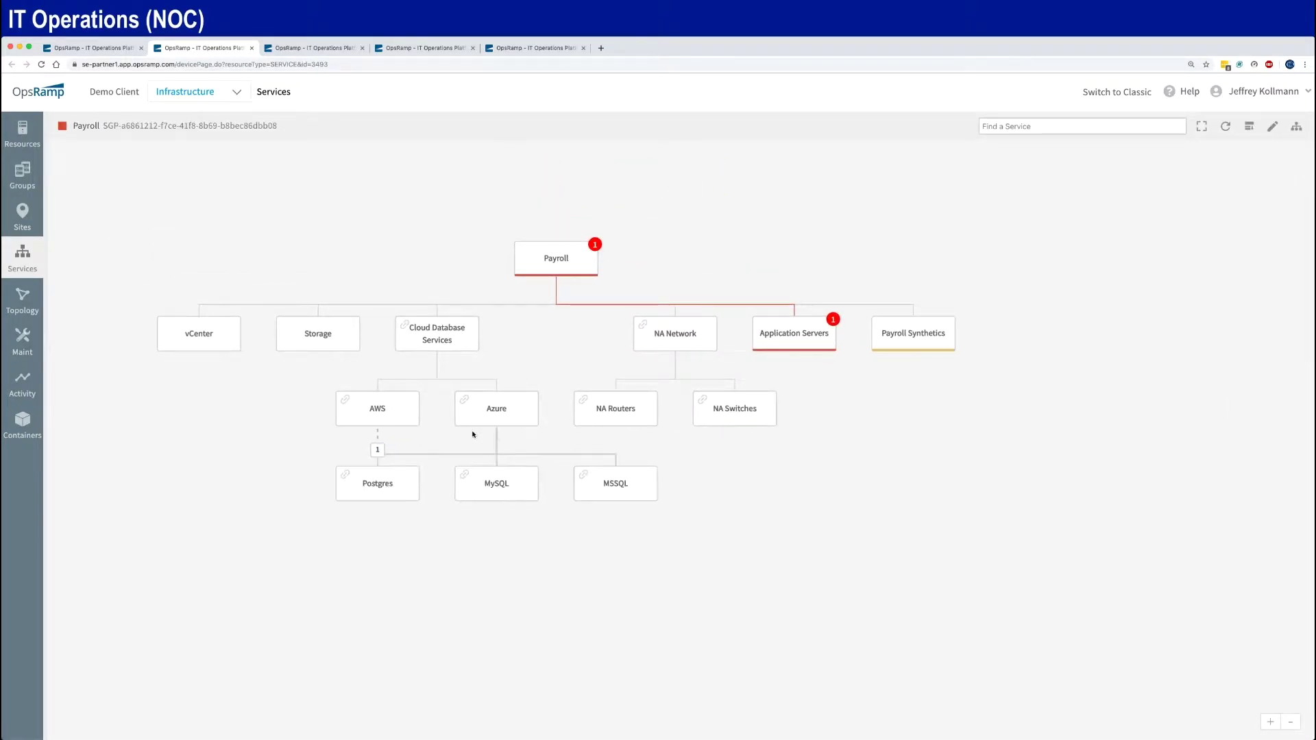
left_click(377, 450)
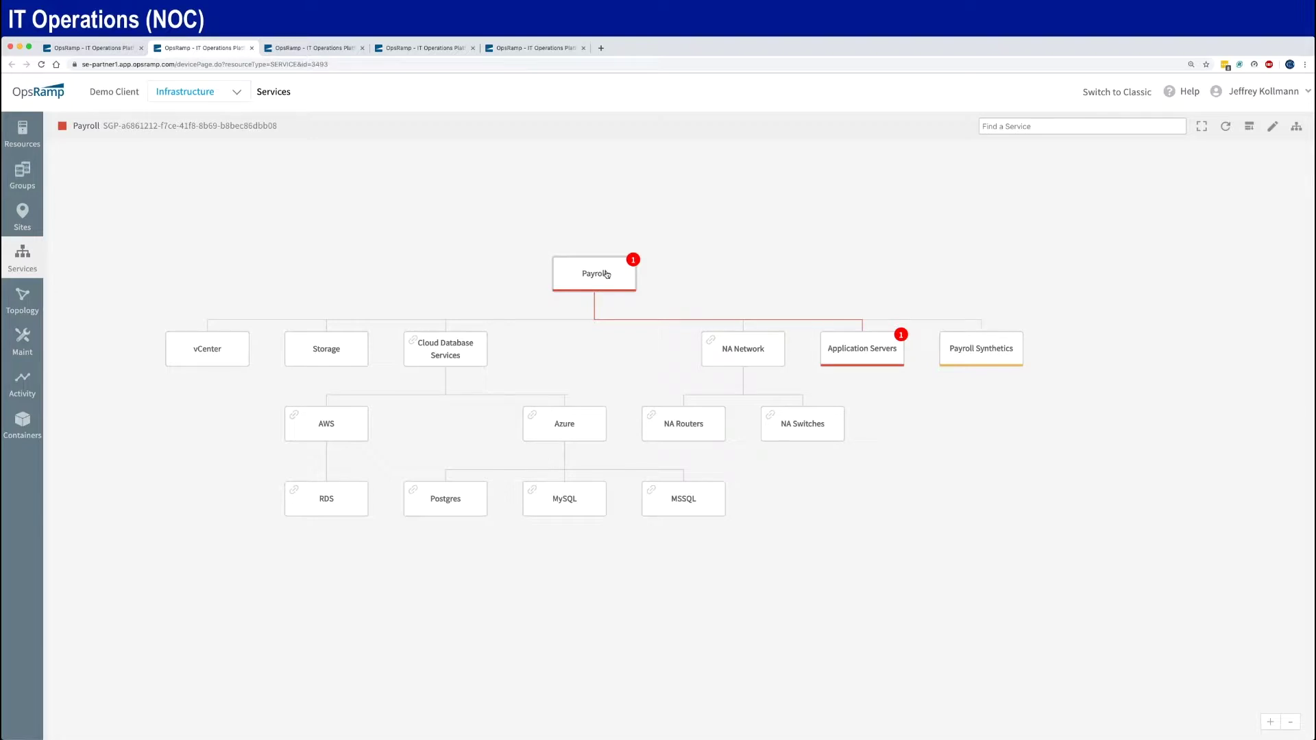
left_click_drag(414, 274, 395, 279)
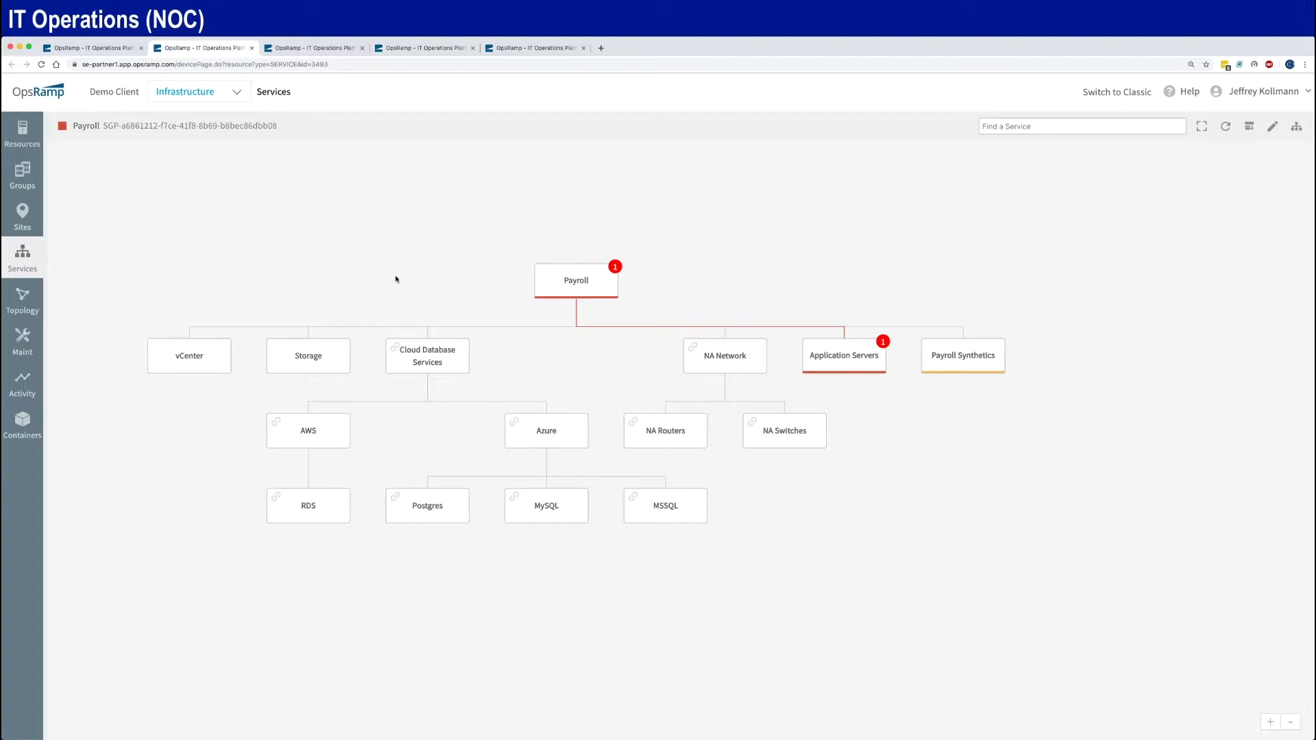
Open the vCenter service's resource 172.26.105.126 and review its virtual machines and attributes.
left_click(203, 359)
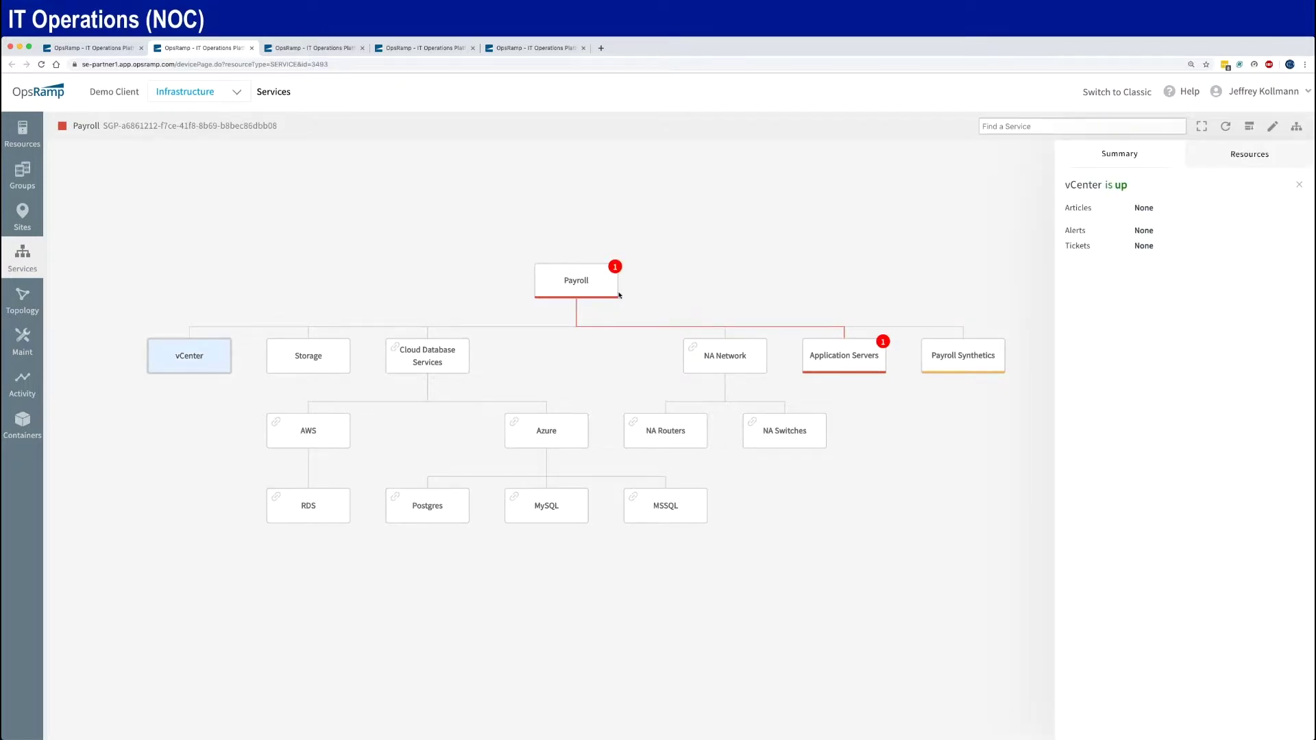
left_click(1231, 158)
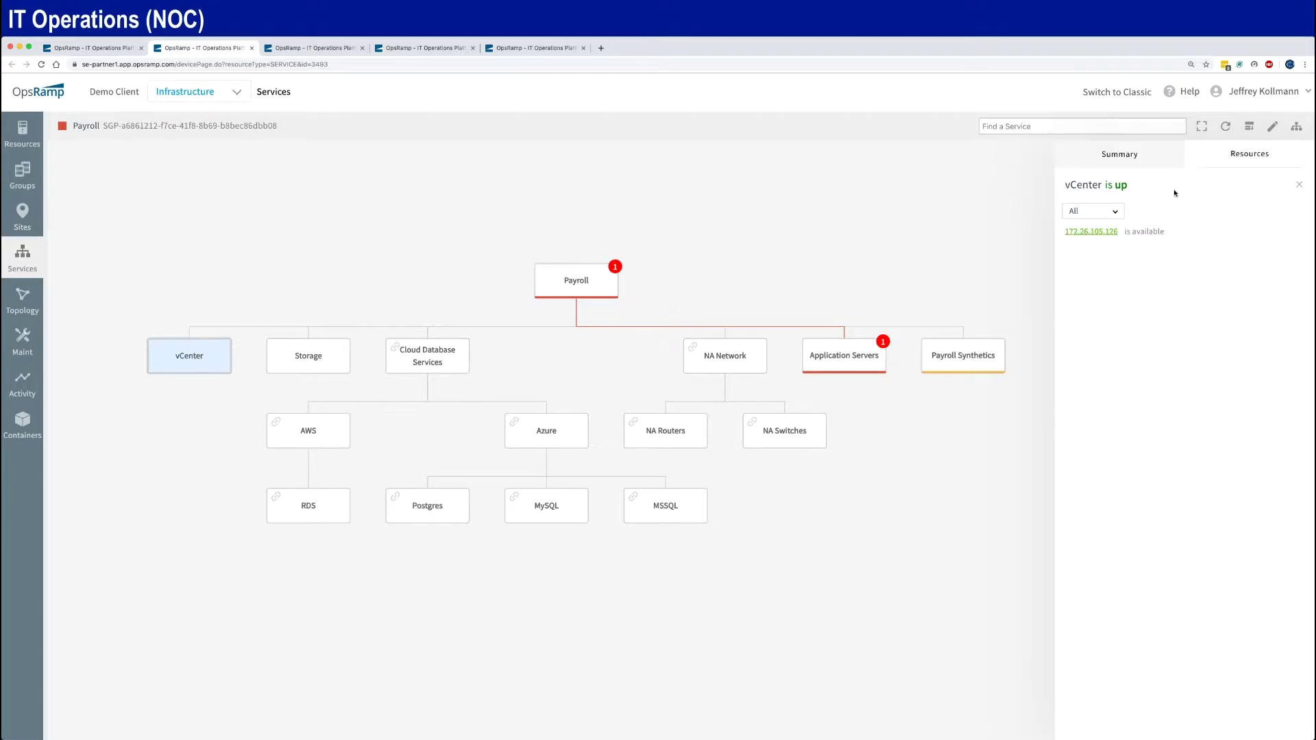
left_click(1085, 235)
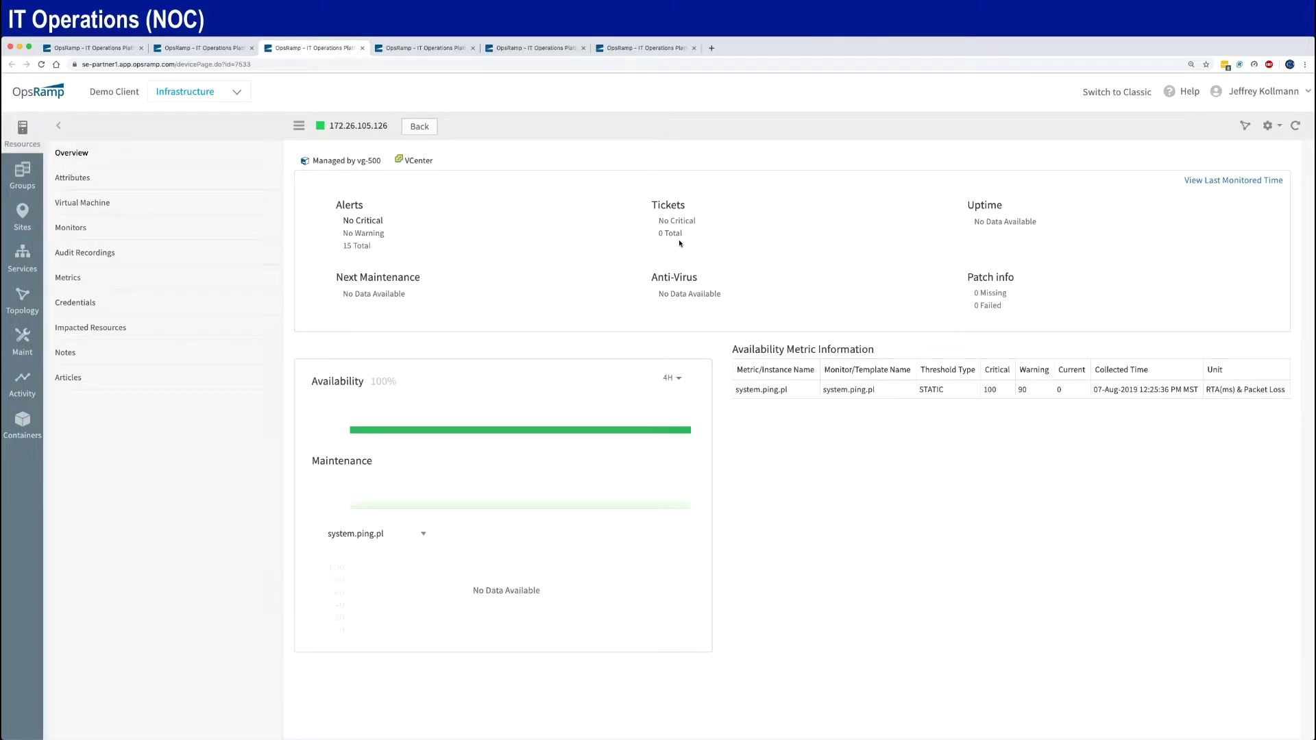
left_click(86, 202)
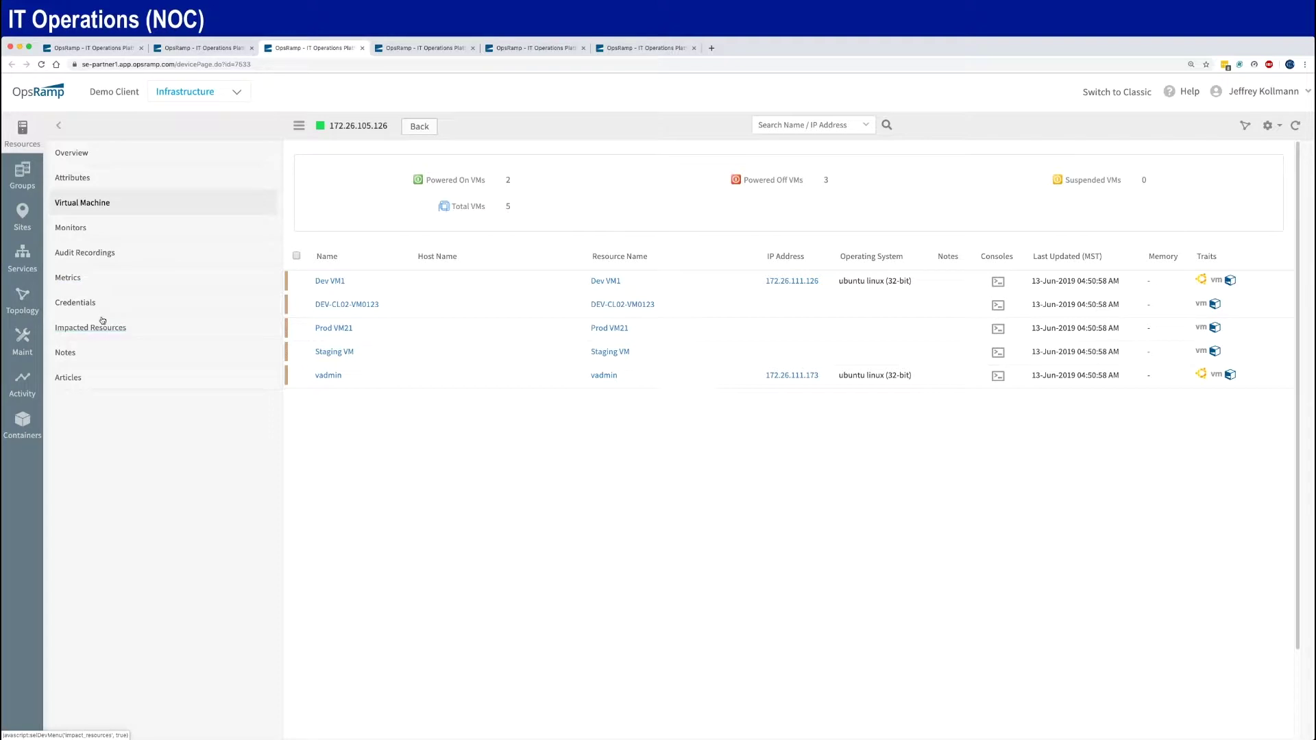
left_click(79, 179)
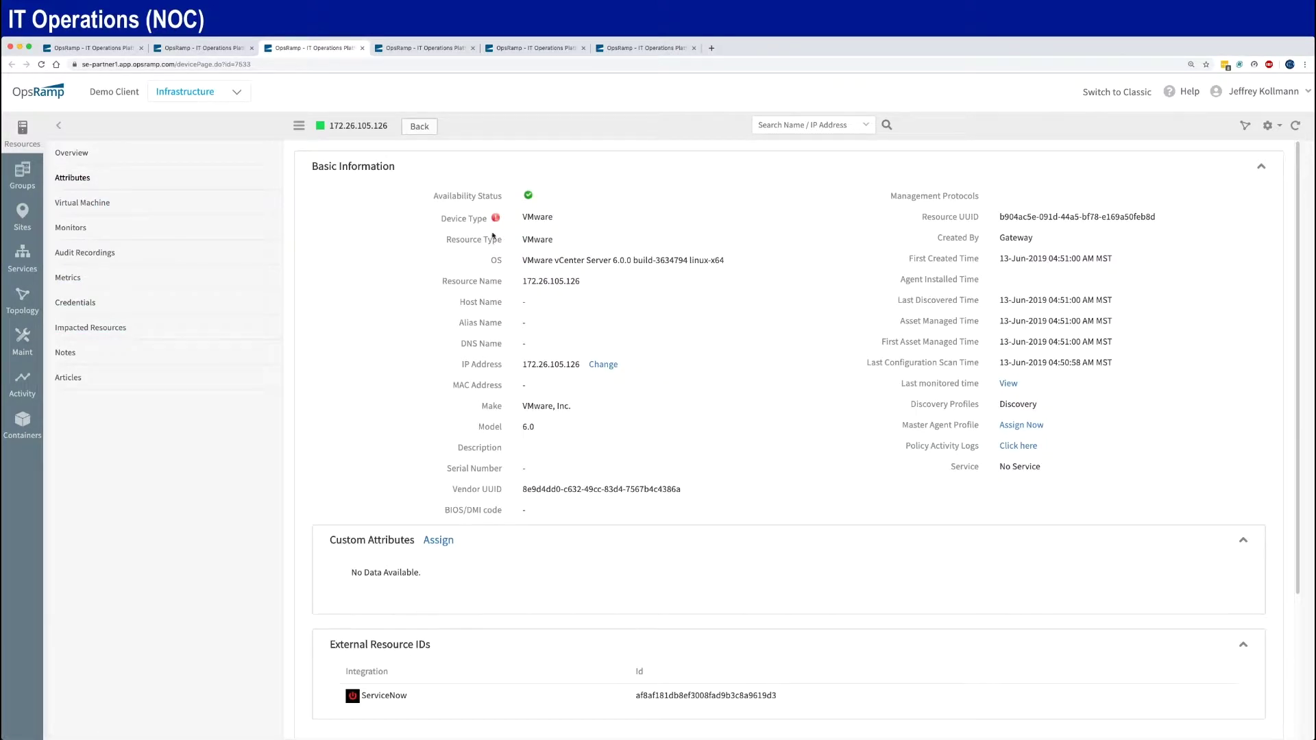
Show the vCenter resource's topology map at a depth of 5, inspect its nodes, and return to the Payroll service map.
left_click(1245, 126)
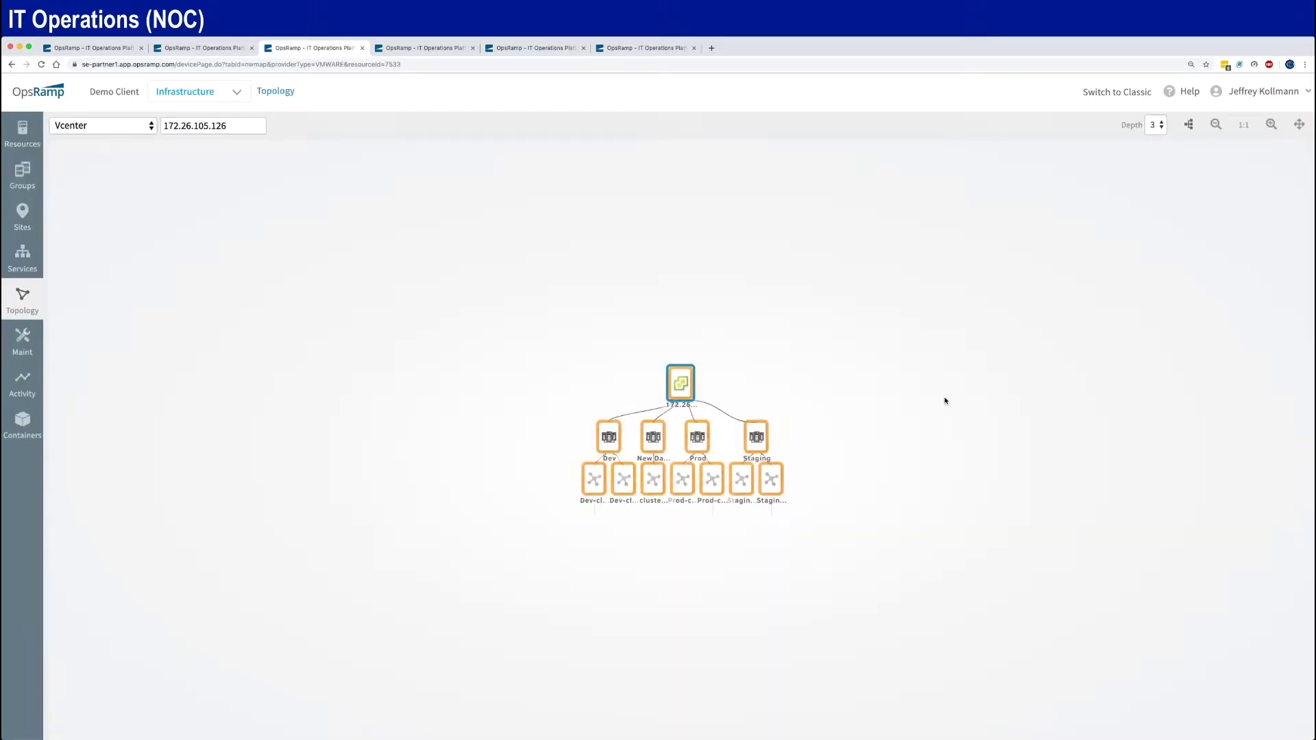
left_click(1158, 125)
left_click(1160, 150)
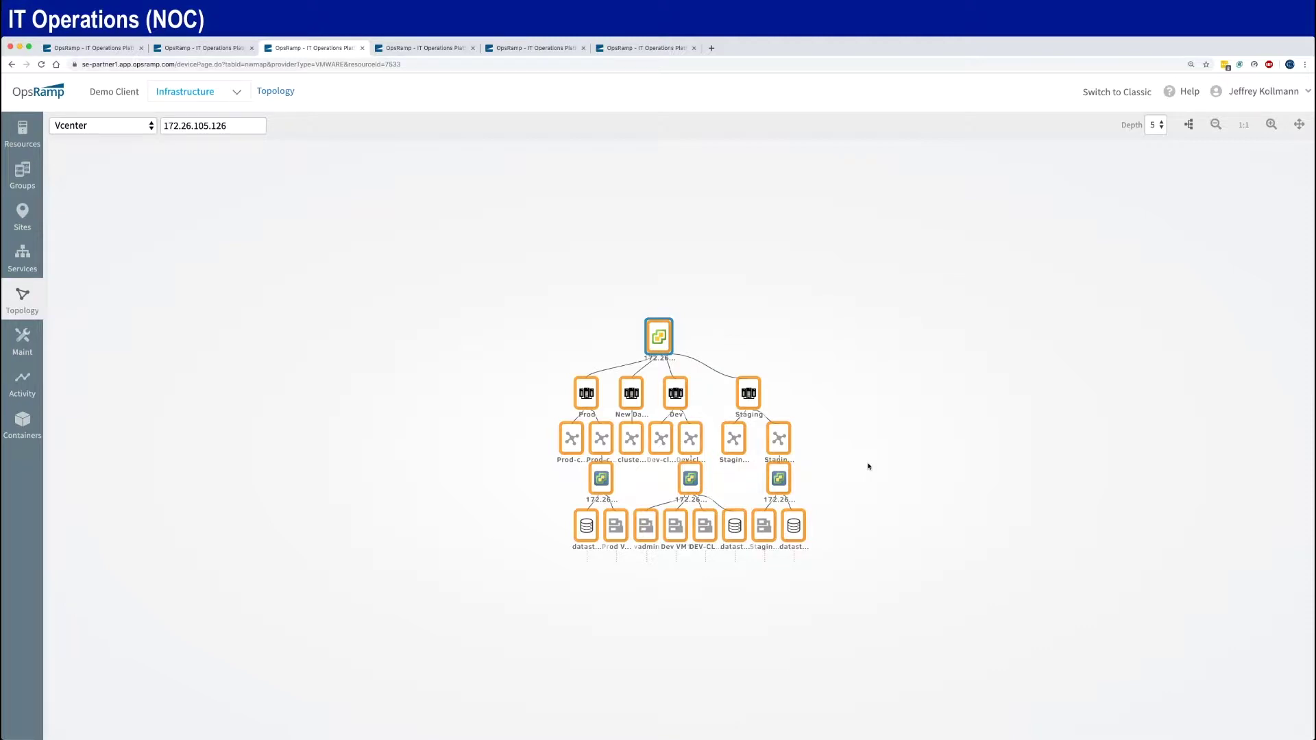
mouse_move(658, 334)
mouse_move(729, 443)
left_click(362, 48)
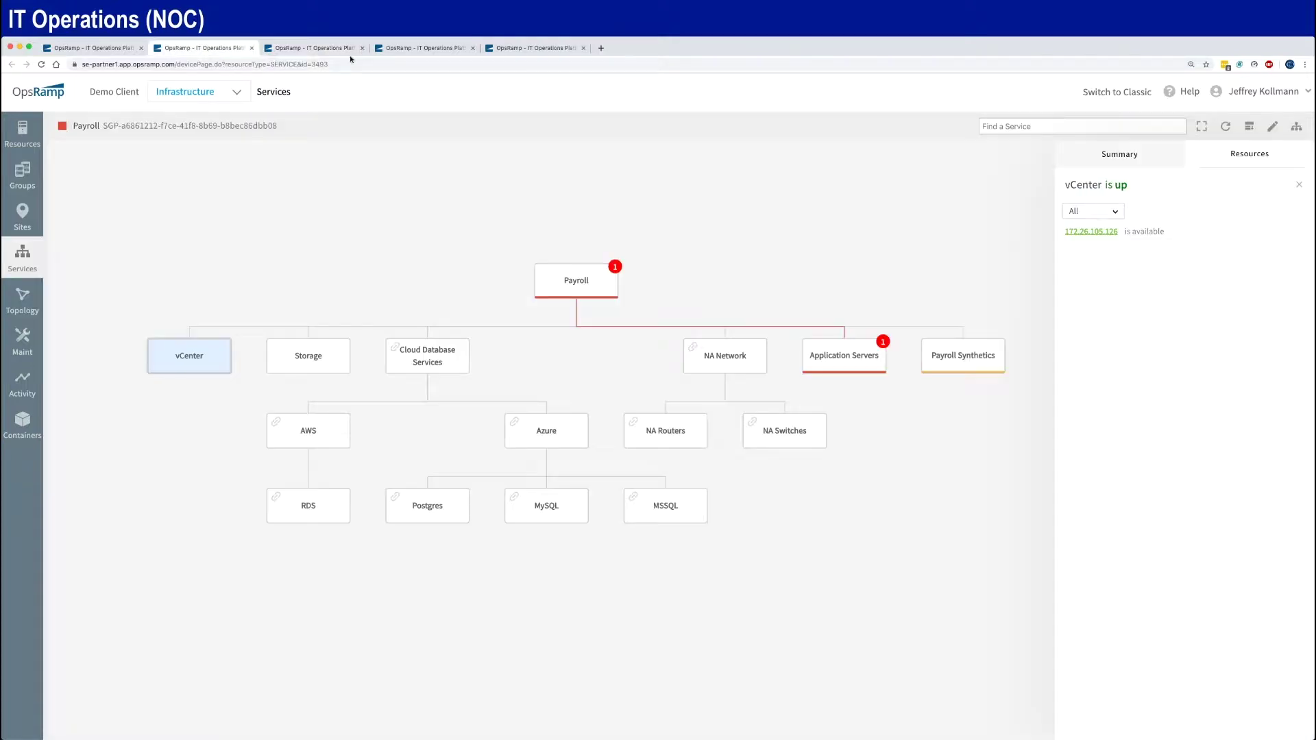
Open cluster1 from the Storage service, review its dashboard, disks and aggregates, and return to the Payroll service map.
left_click(320, 358)
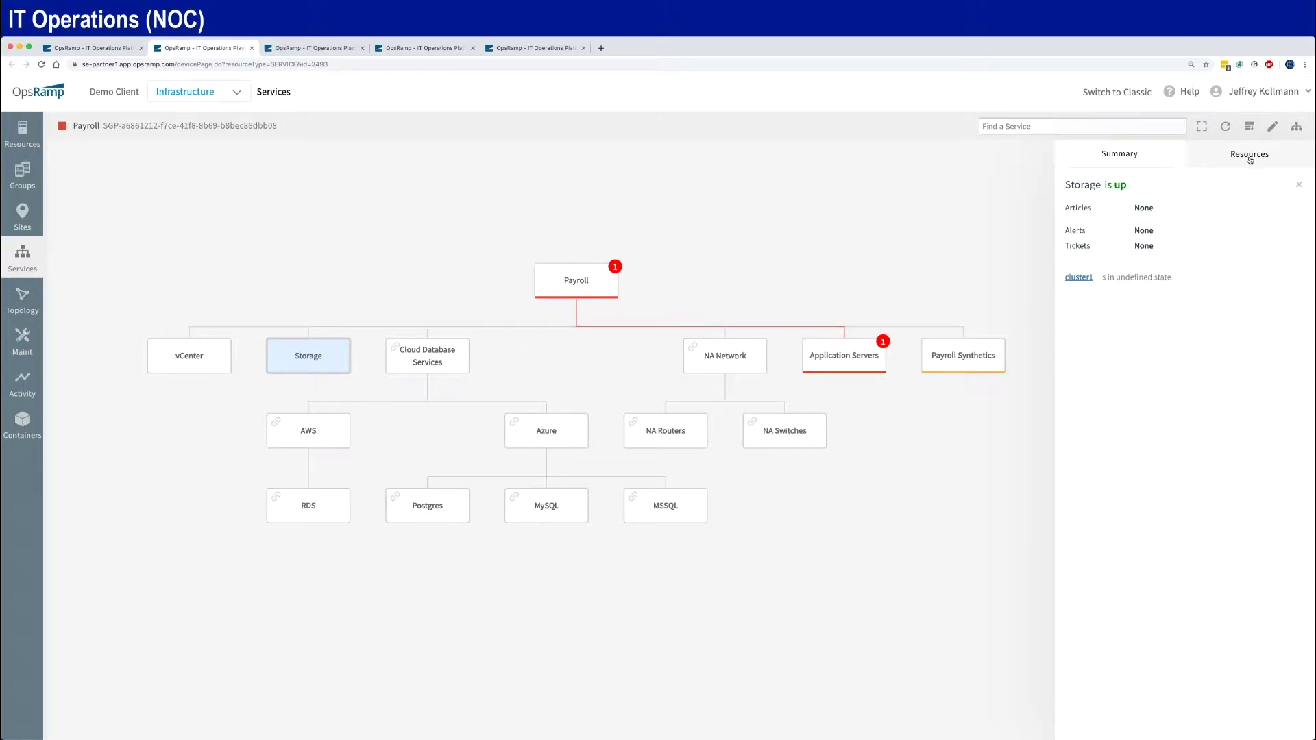
left_click(1079, 277)
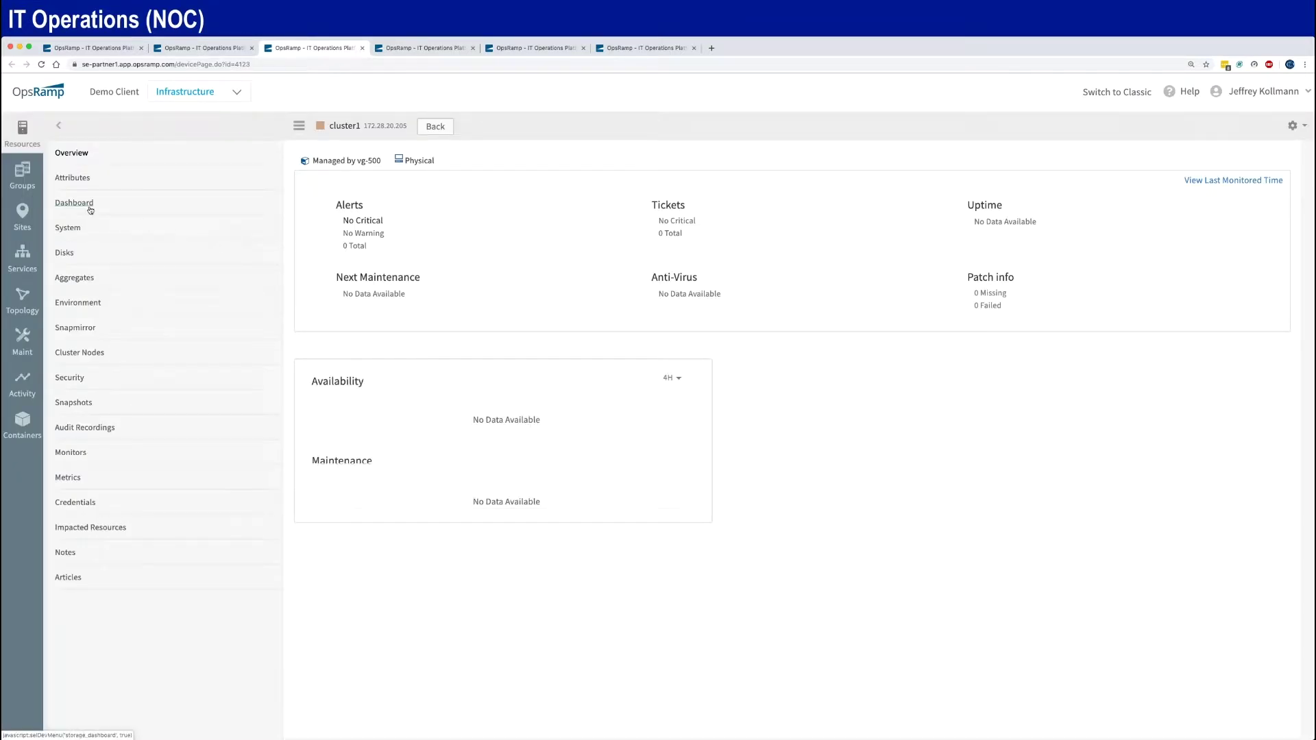
left_click(90, 208)
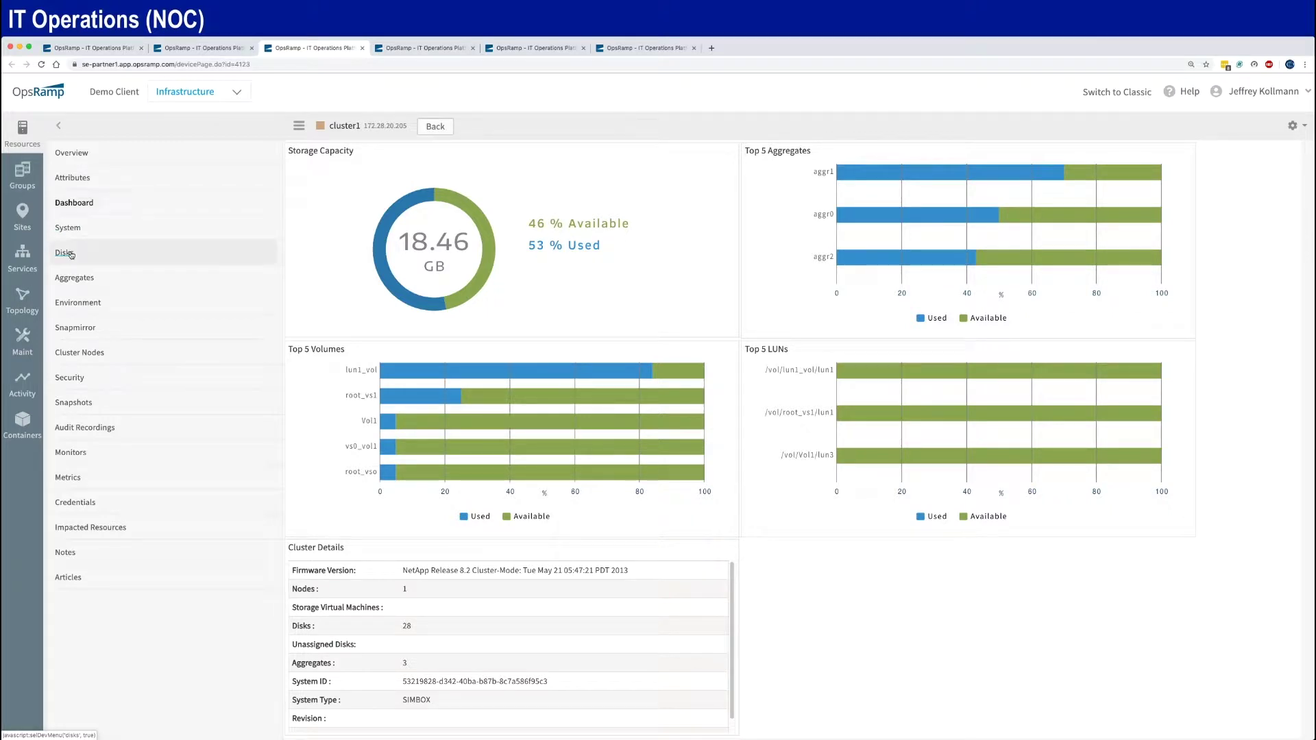
left_click(70, 255)
left_click(92, 283)
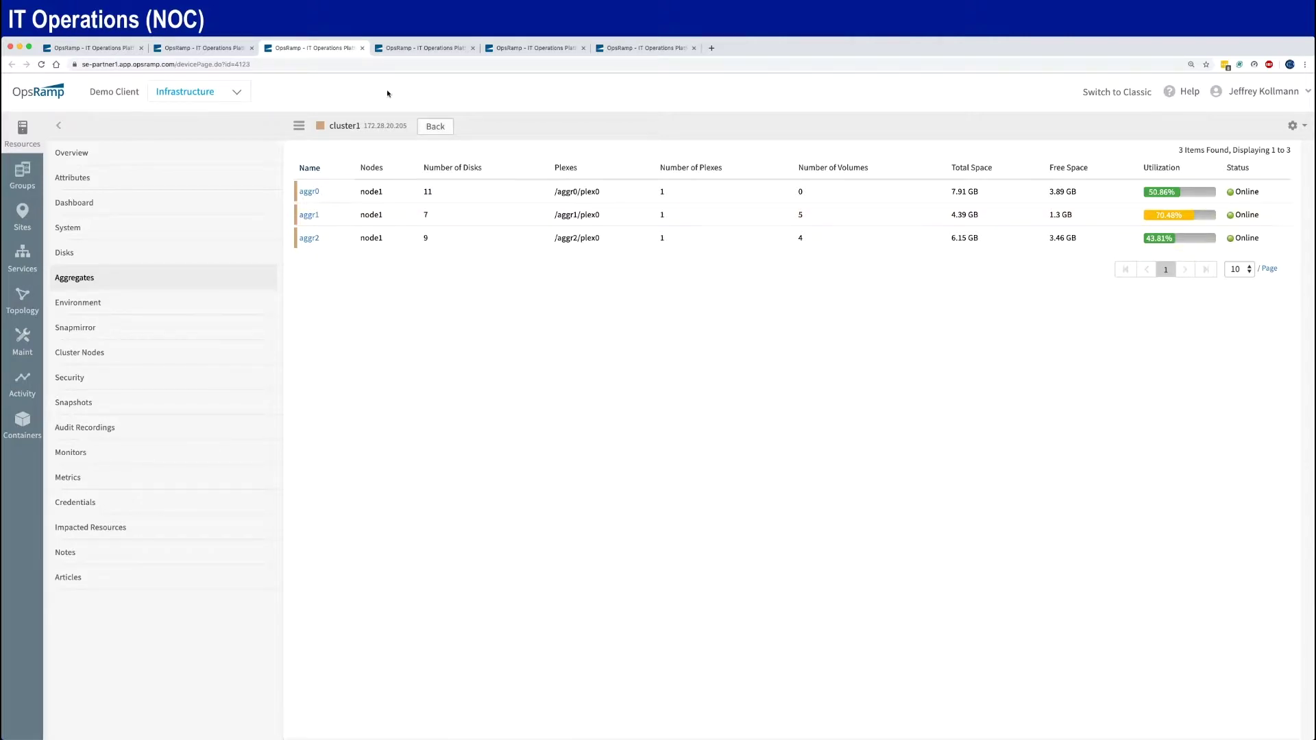
left_click(362, 48)
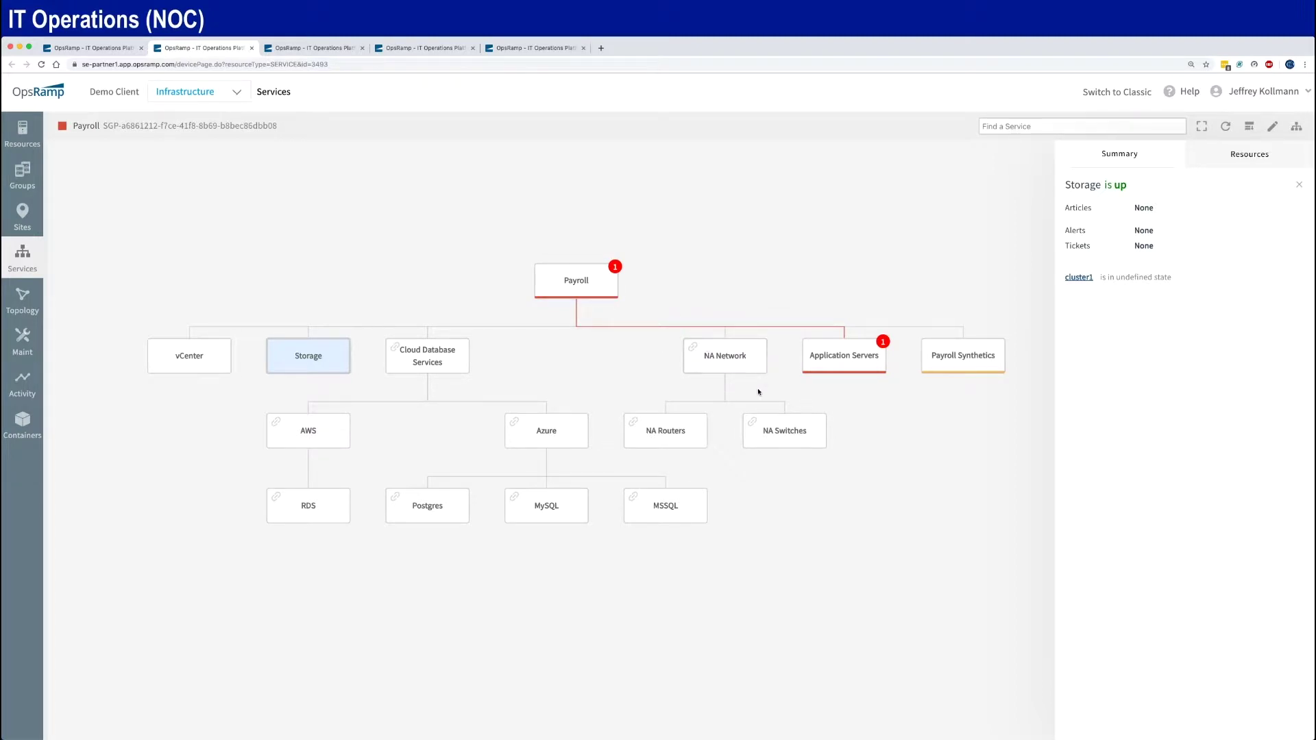
Open the switch sjc-corp-curry.opsramp.net from the NA Switches service and check its remote console options.
left_click(788, 427)
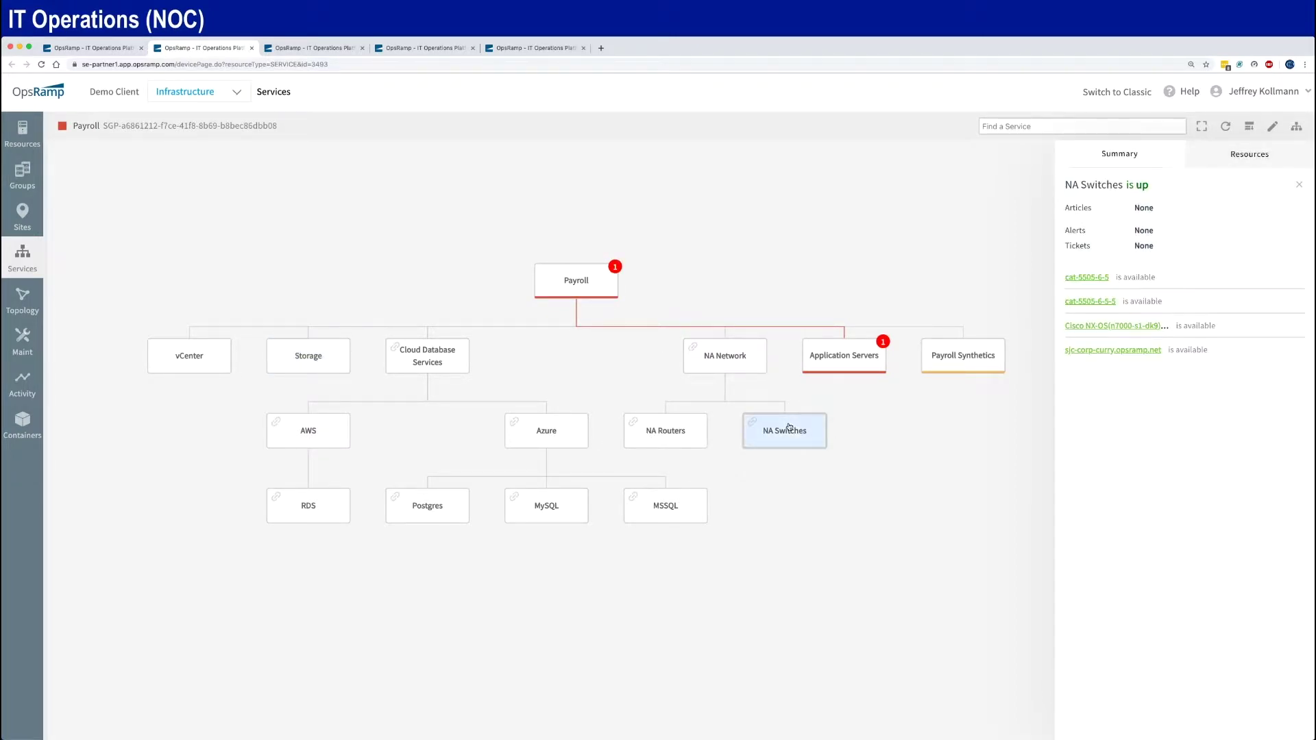
left_click(1091, 351)
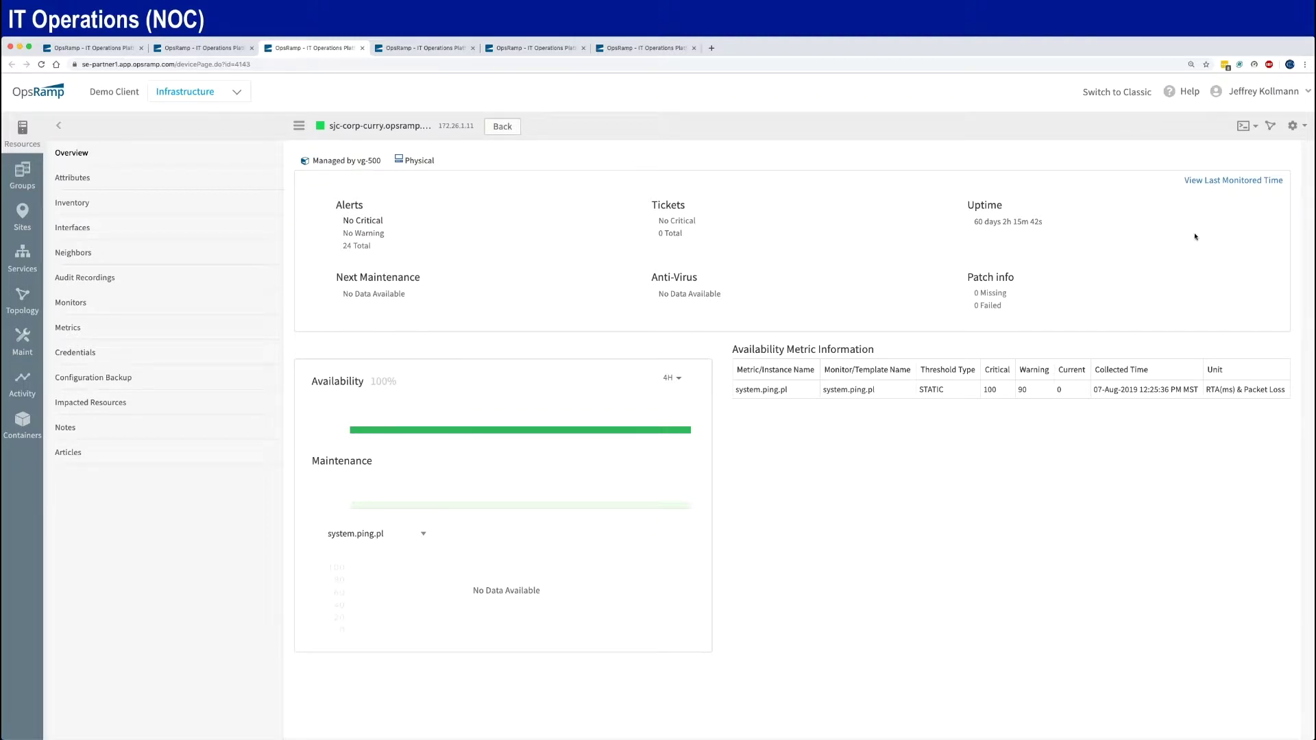
left_click(1244, 126)
left_click(972, 134)
Review the switch's attributes, its software modules inventory and its interfaces.
left_click(74, 179)
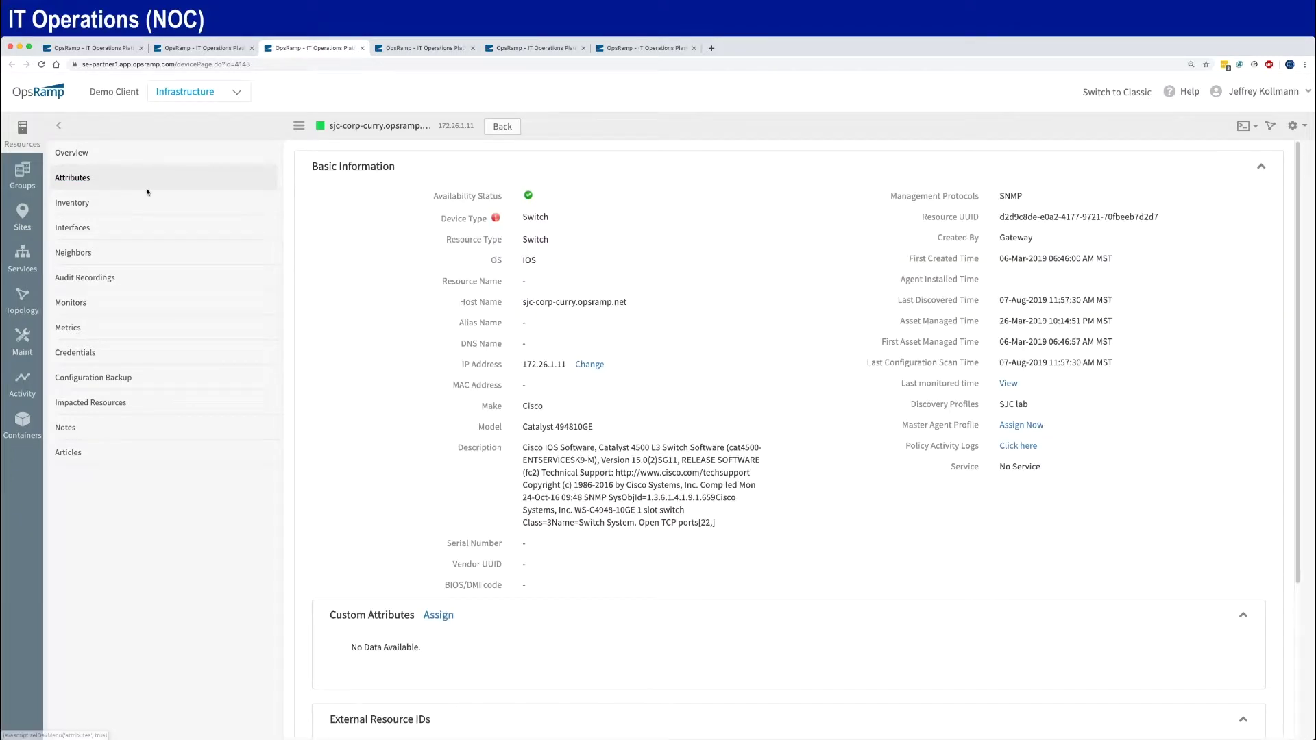
left_click(81, 203)
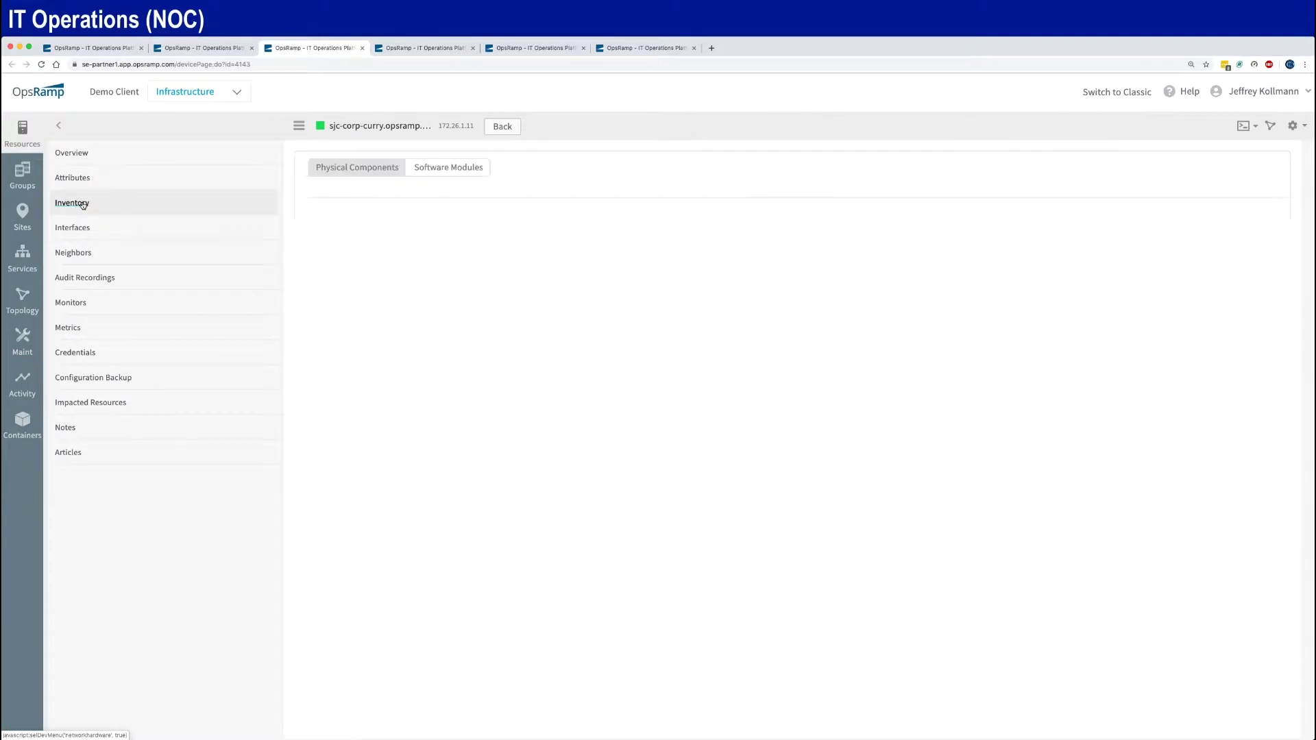
left_click(446, 170)
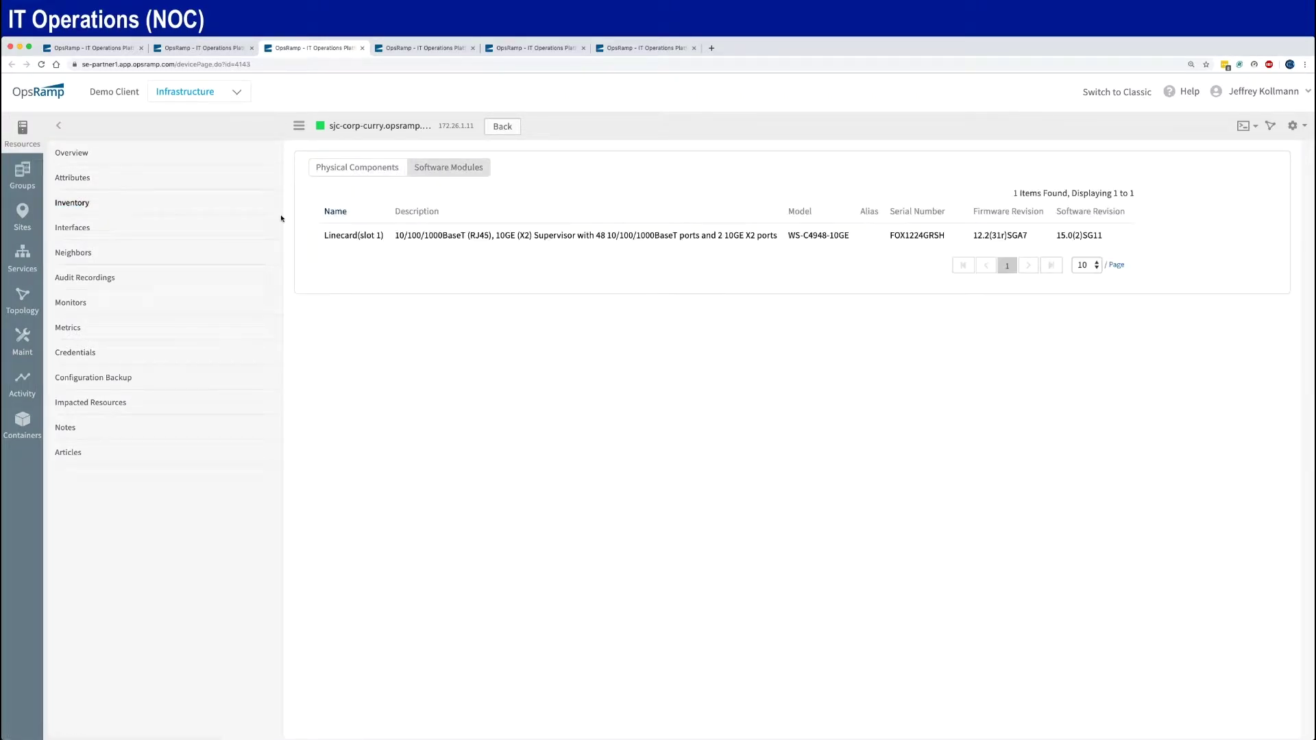
left_click(90, 230)
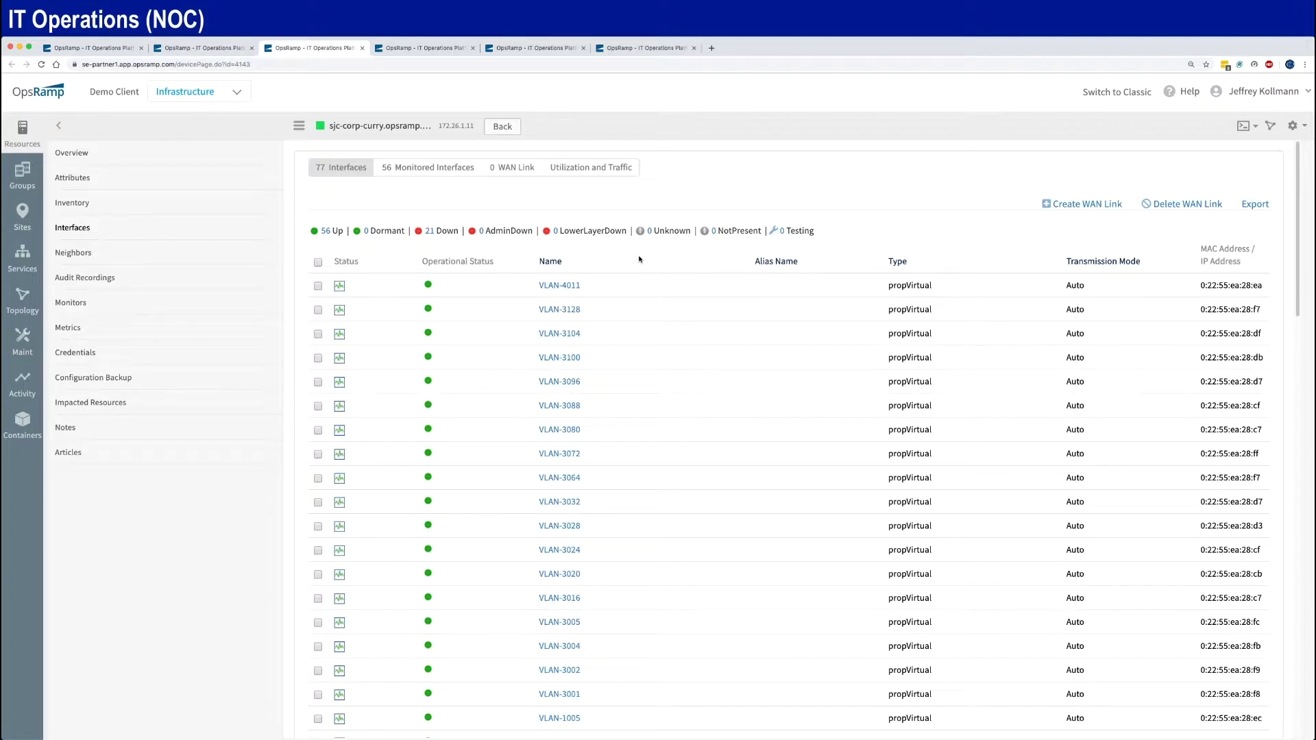
Review the switch's monitoring templates, expanding the three Cisco System Performance templates to show their metrics and thresholds.
left_click(71, 303)
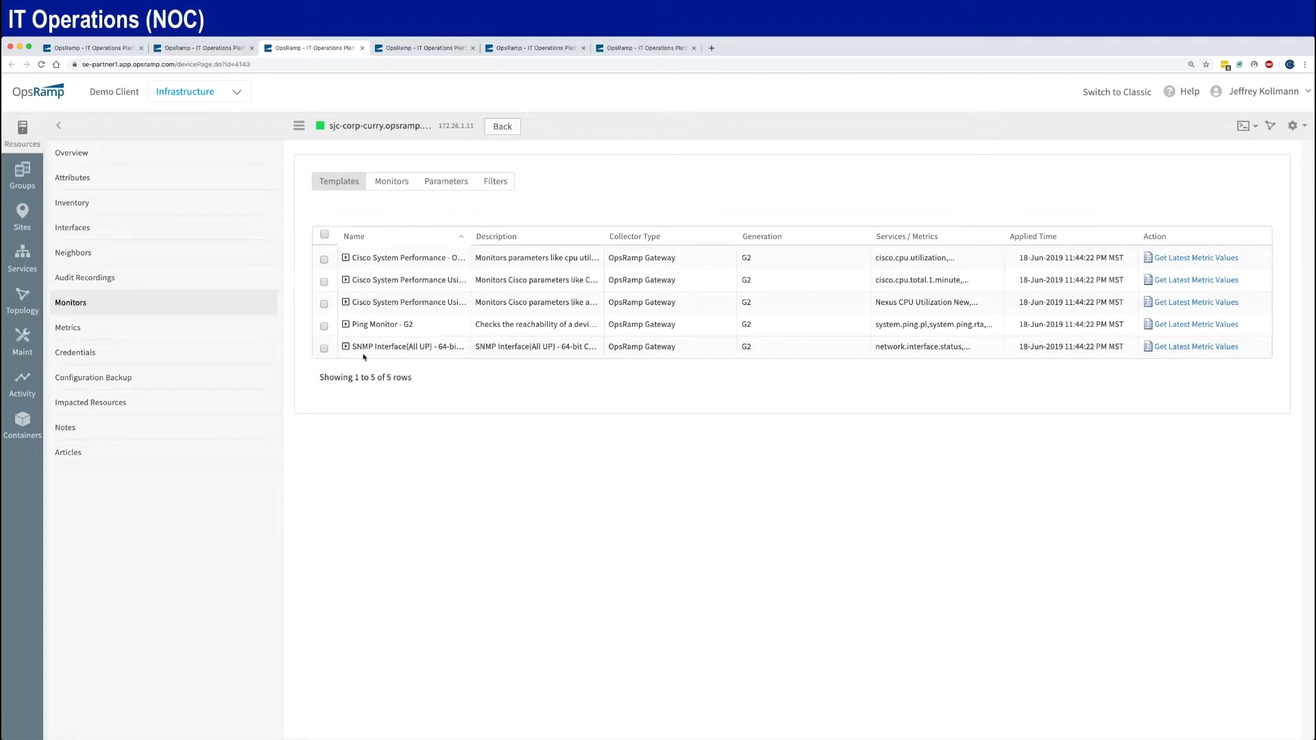
left_click(345, 302)
left_click(345, 280)
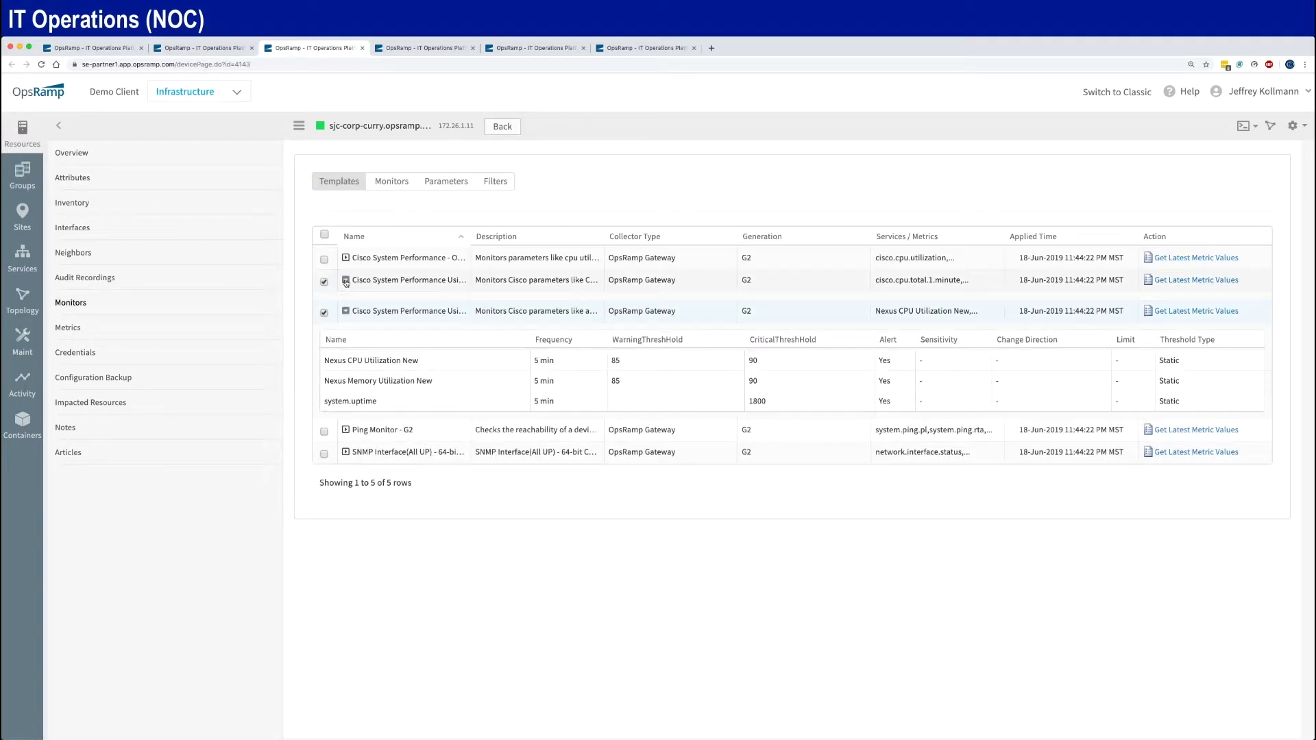
left_click(346, 258)
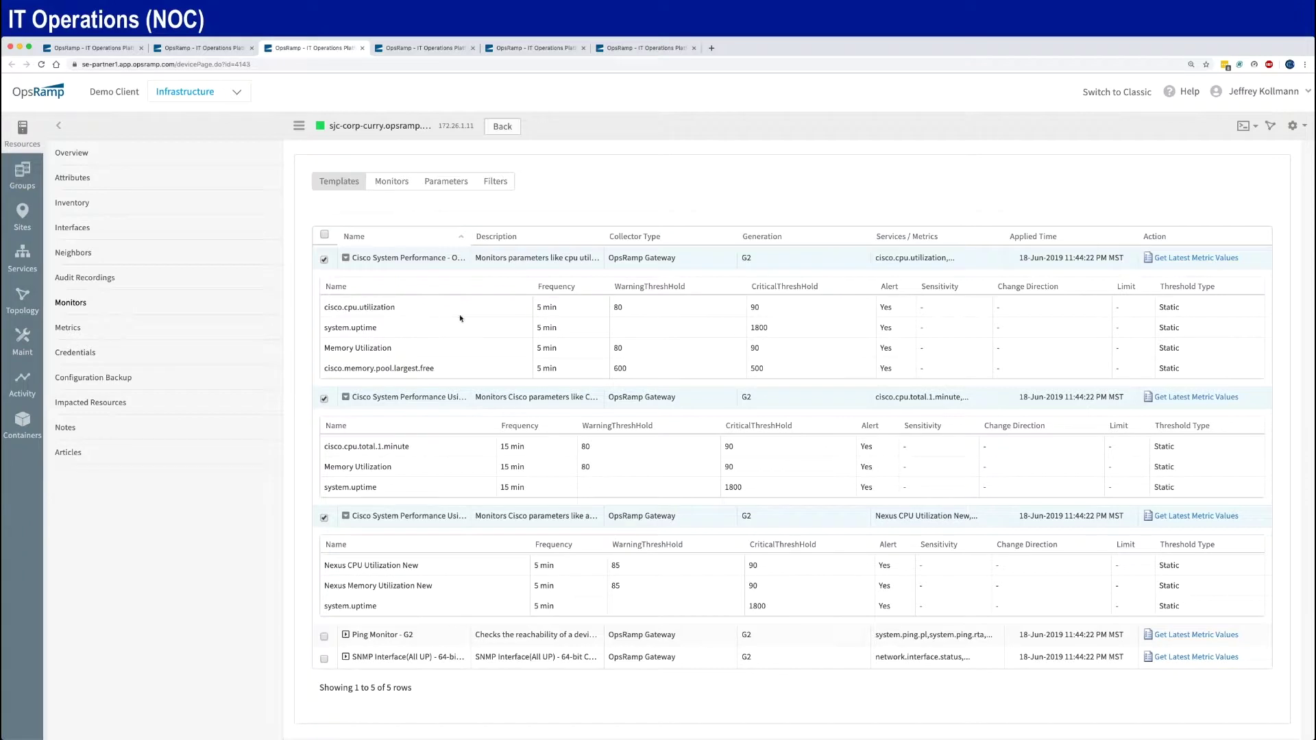
Review the switch's metric graphs, from memory utilization and ping to CPU utilization and largest memory free.
left_click(68, 327)
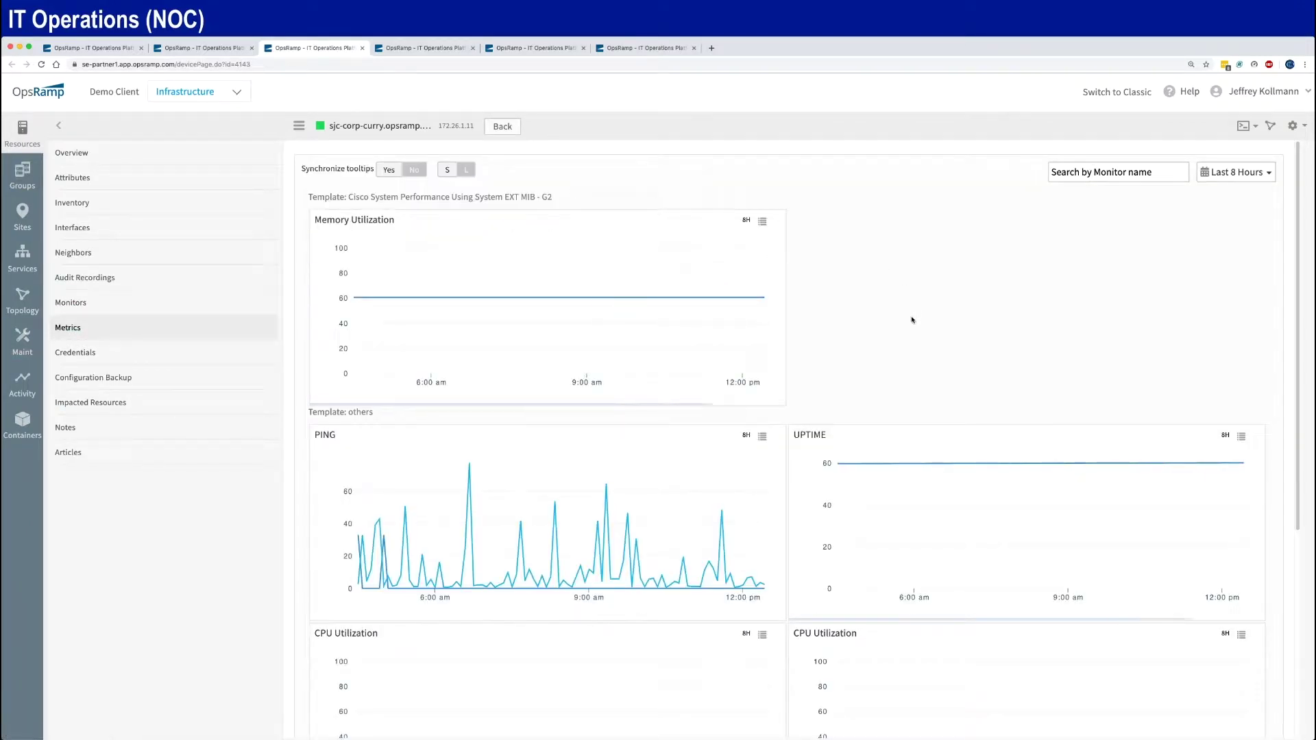
scroll(893, 320, "down", 3)
scroll(891, 315, "down", 3)
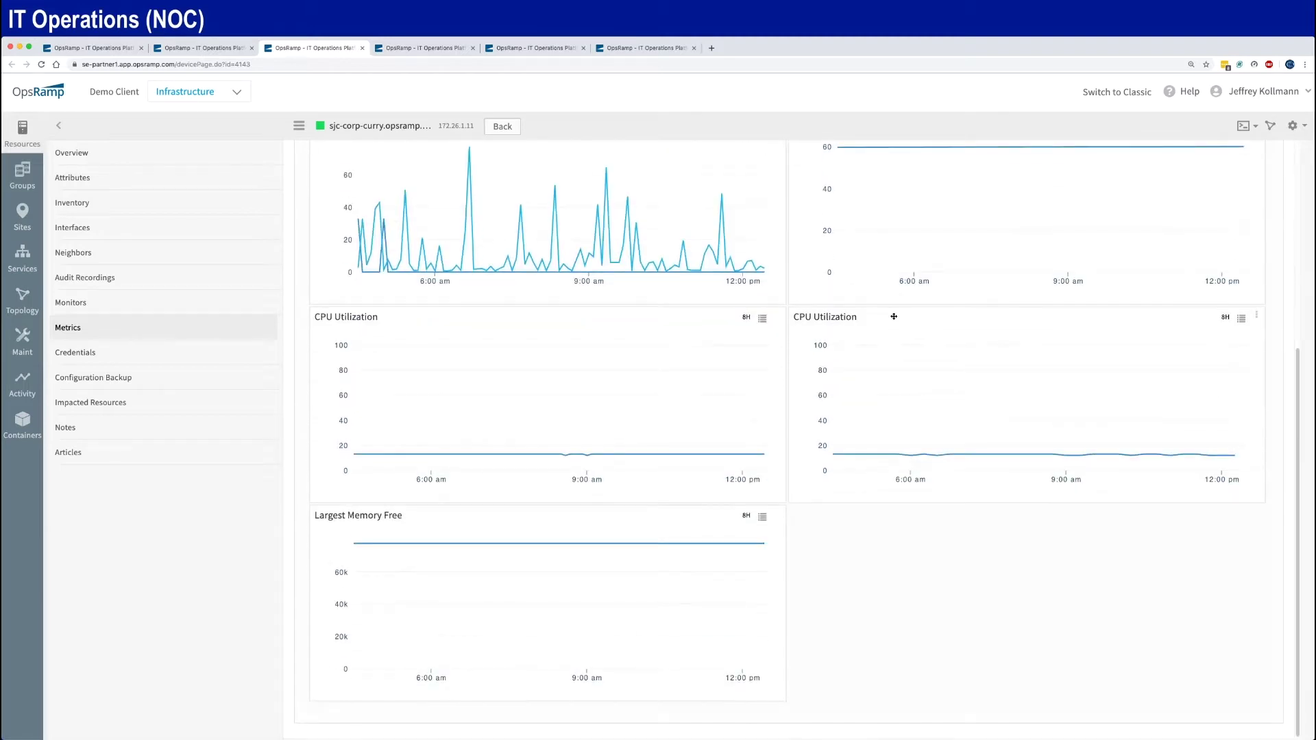
scroll(891, 317, "up", 8)
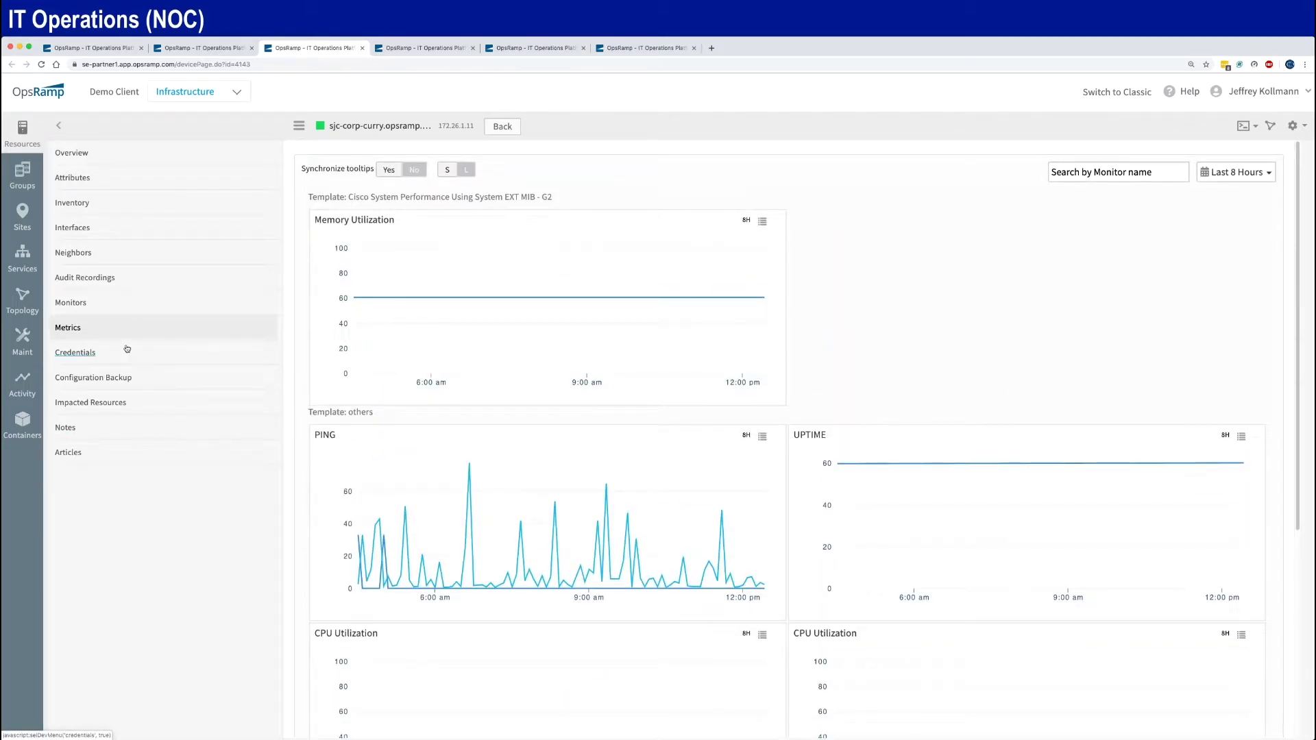
Review the switch's configuration backups and show its topology map.
left_click(116, 377)
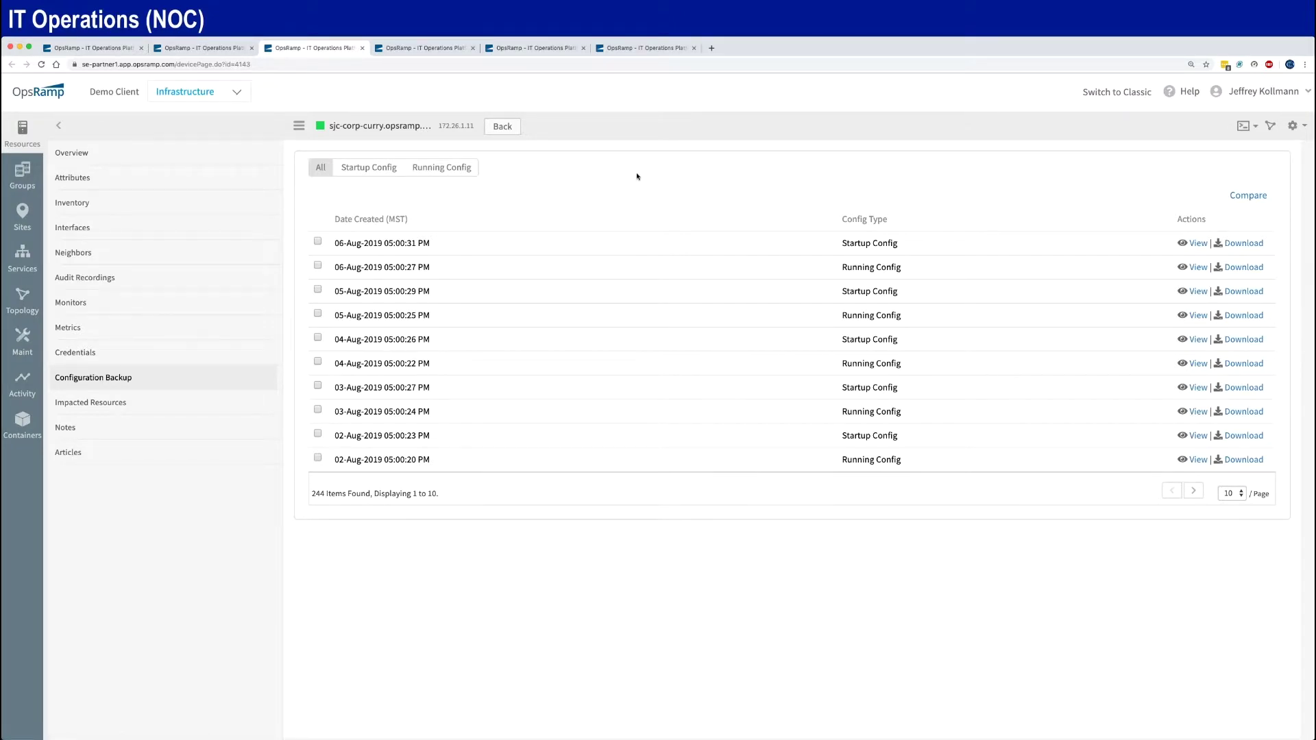
left_click(1270, 127)
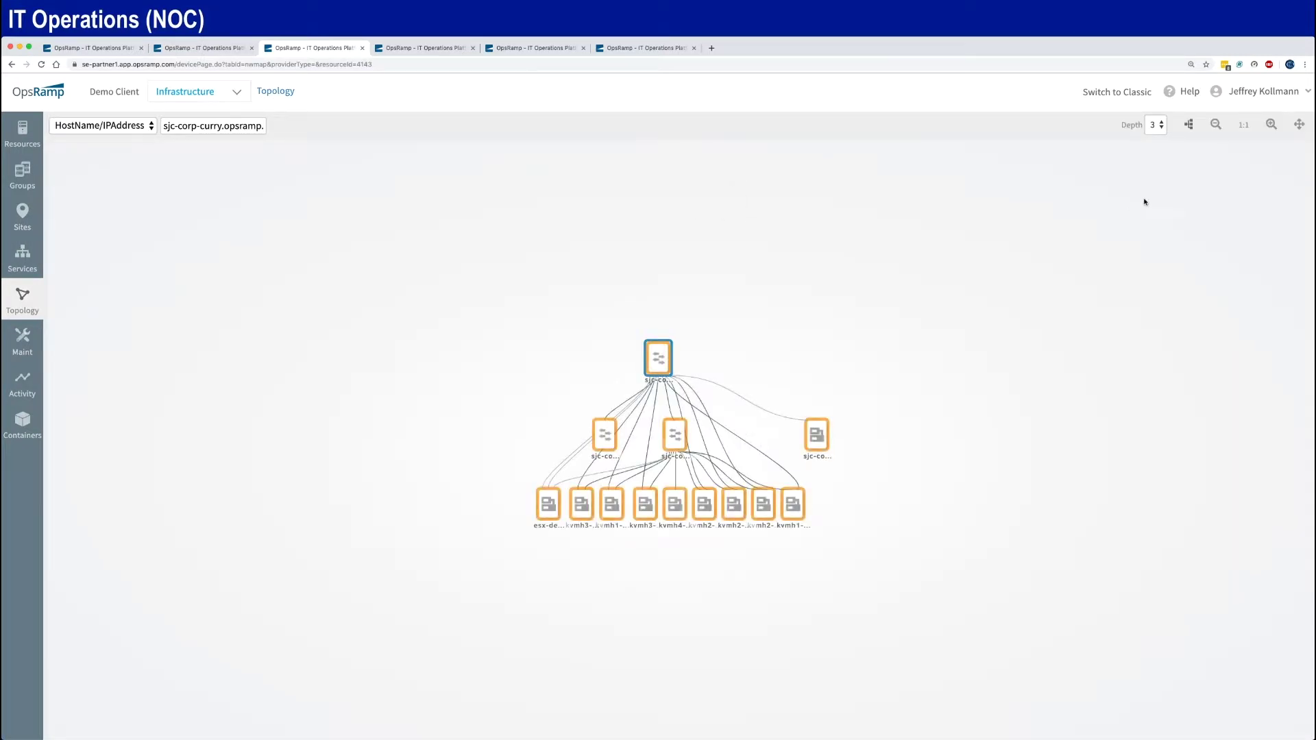
left_click_drag(873, 302, 846, 256)
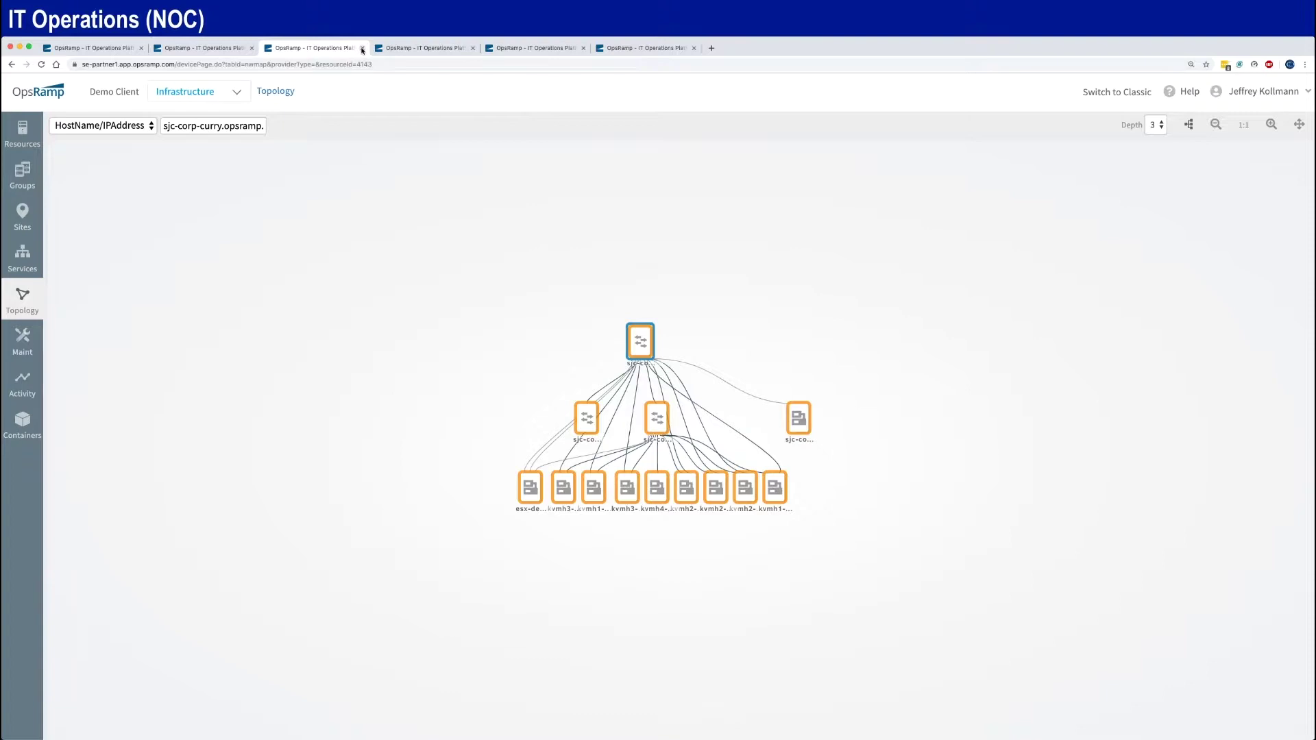
View the tomcat application topology for sed-app02 and look through the available application types, keeping tomcat selected.
left_click(426, 49)
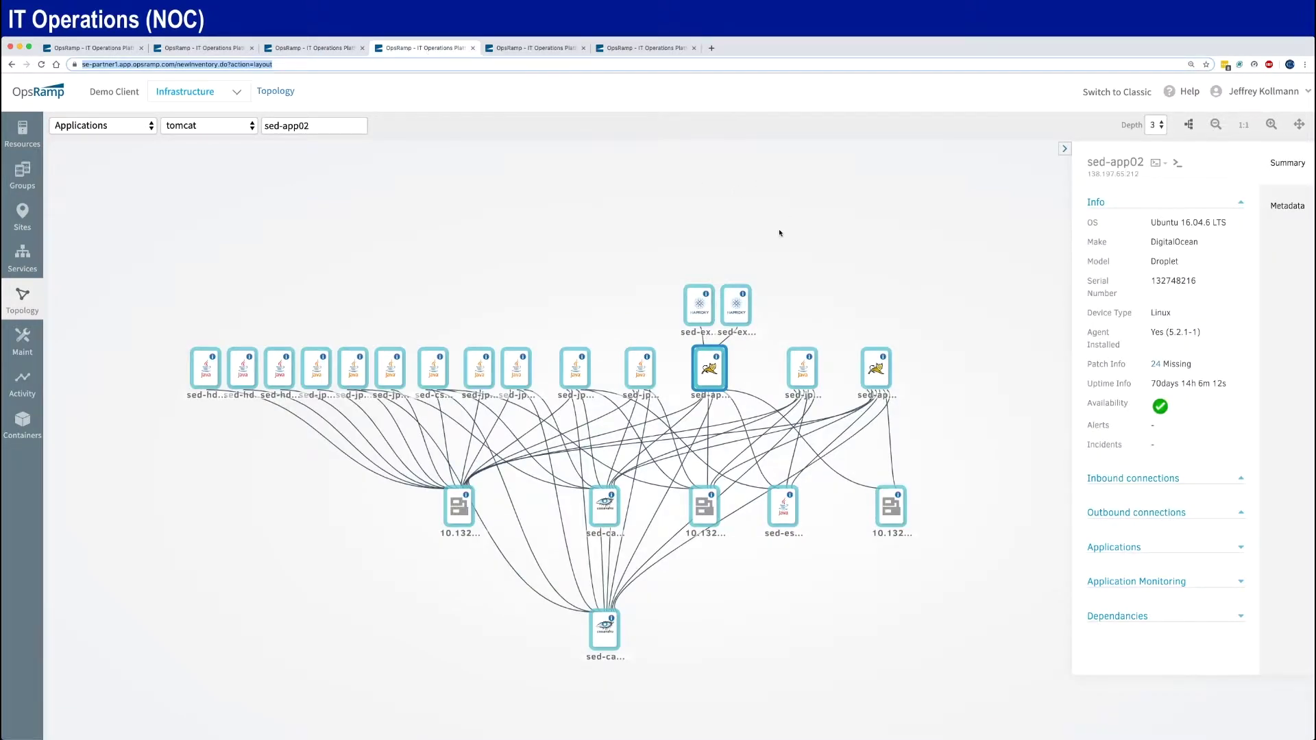
left_click(232, 131)
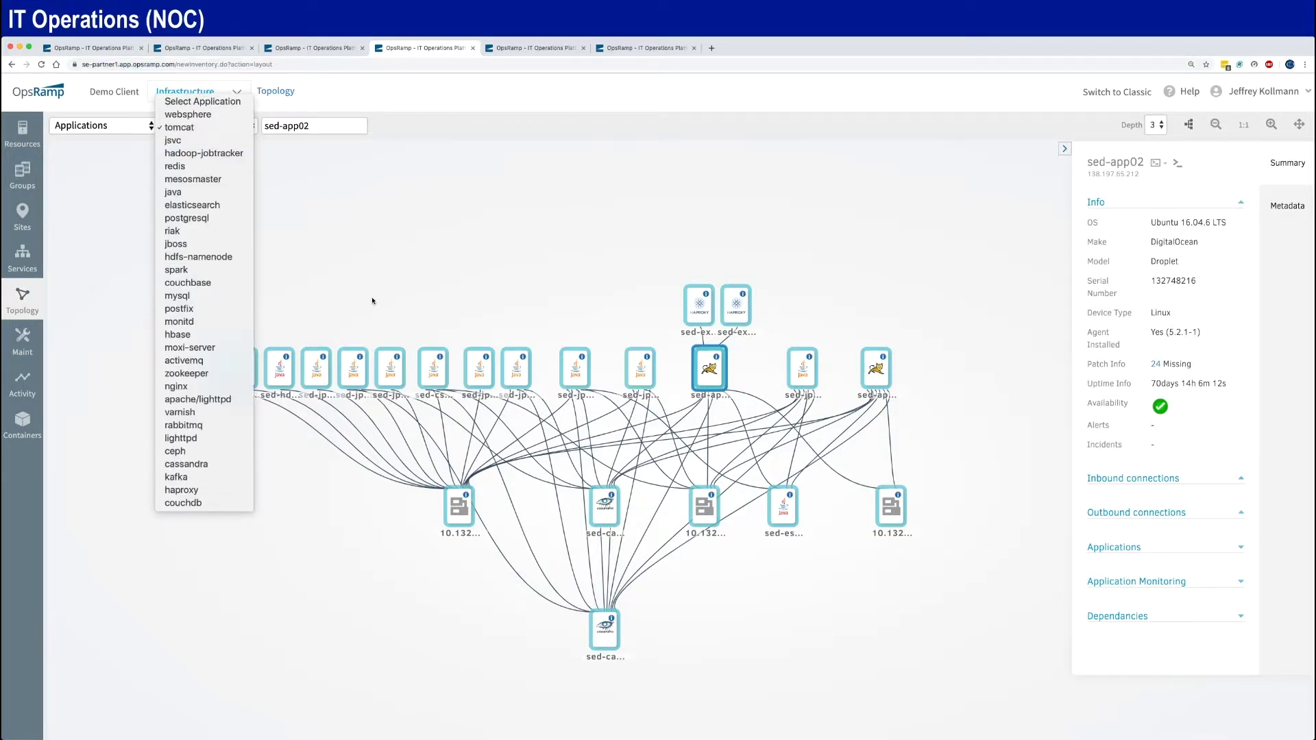
left_click(456, 213)
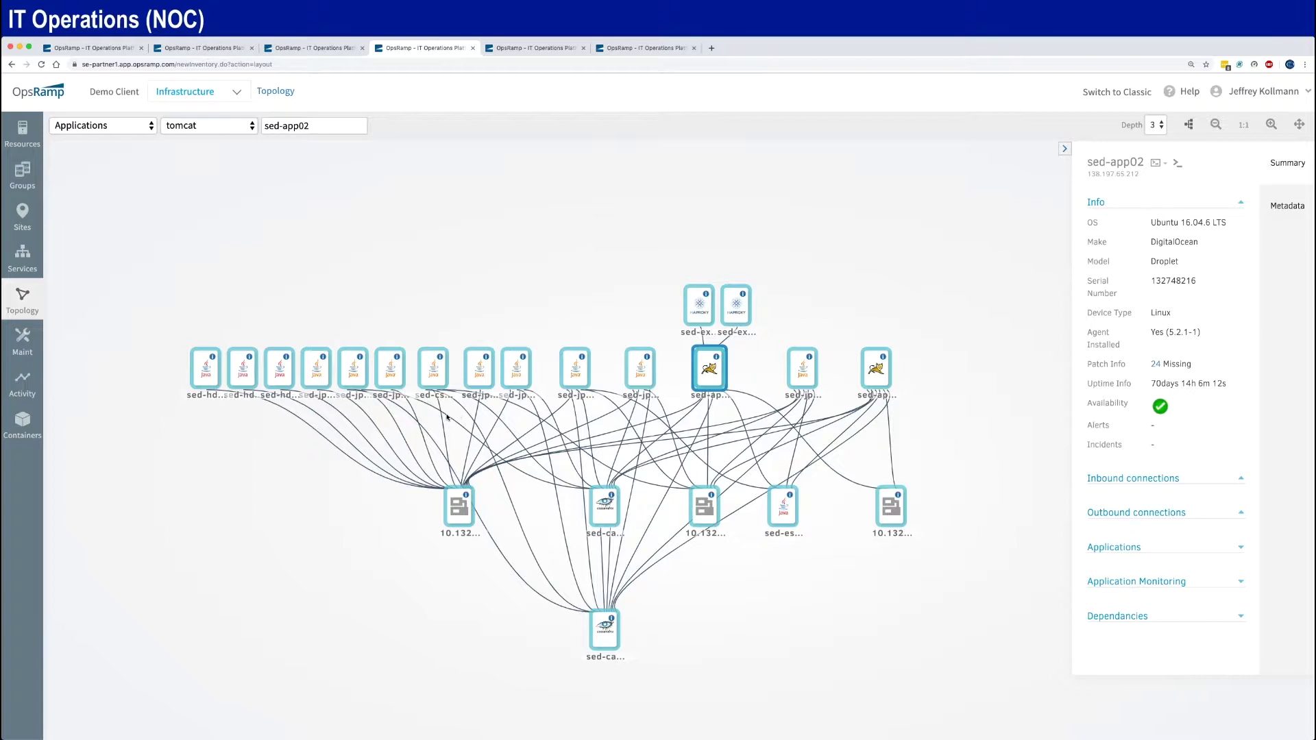
View the GKE Kubernetes container topology and the AWS-Topo topology, and return to the Payroll service map.
left_click(540, 49)
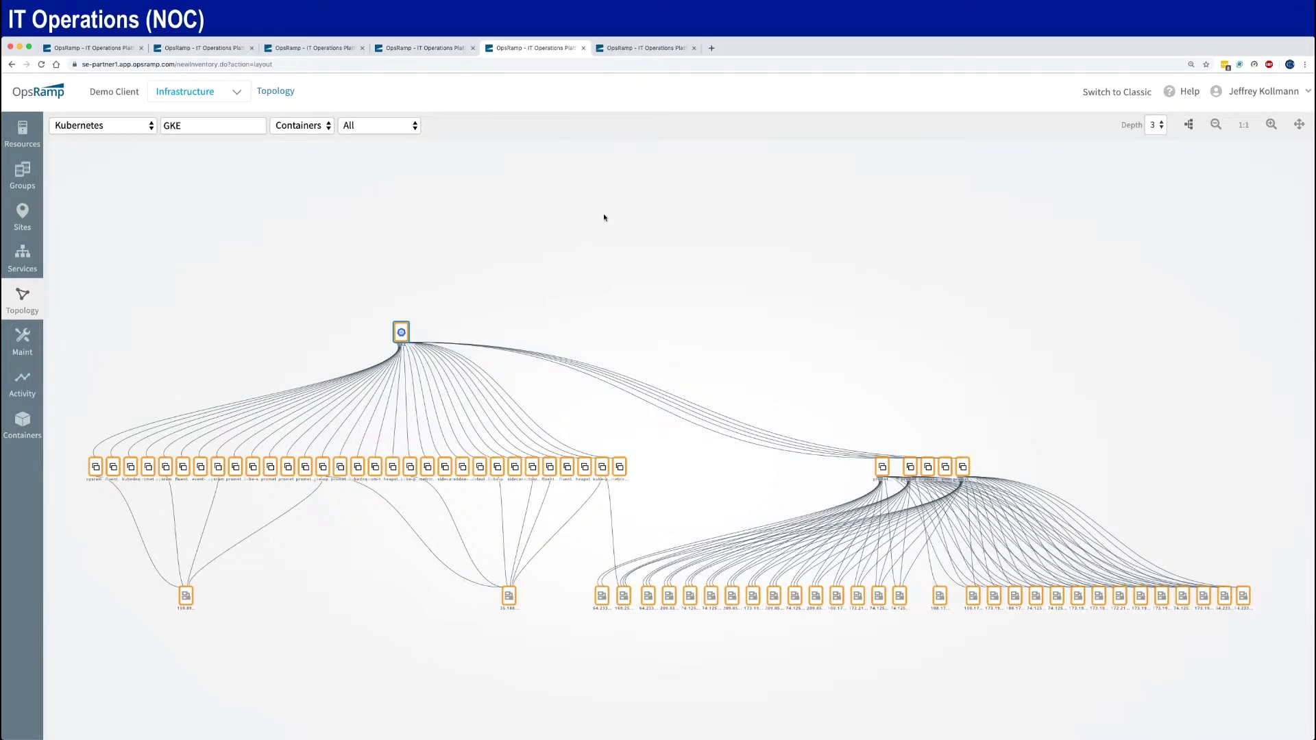
mouse_move(408, 478)
left_click(624, 46)
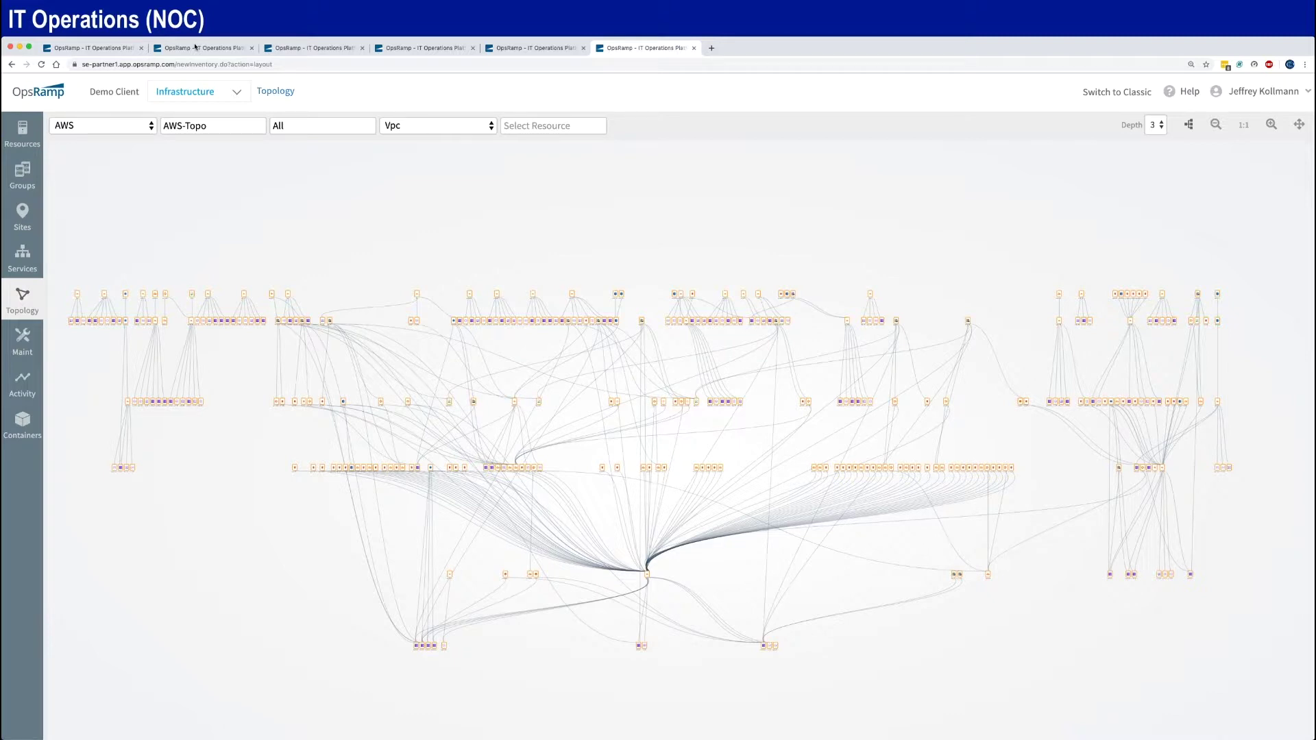
left_click(214, 48)
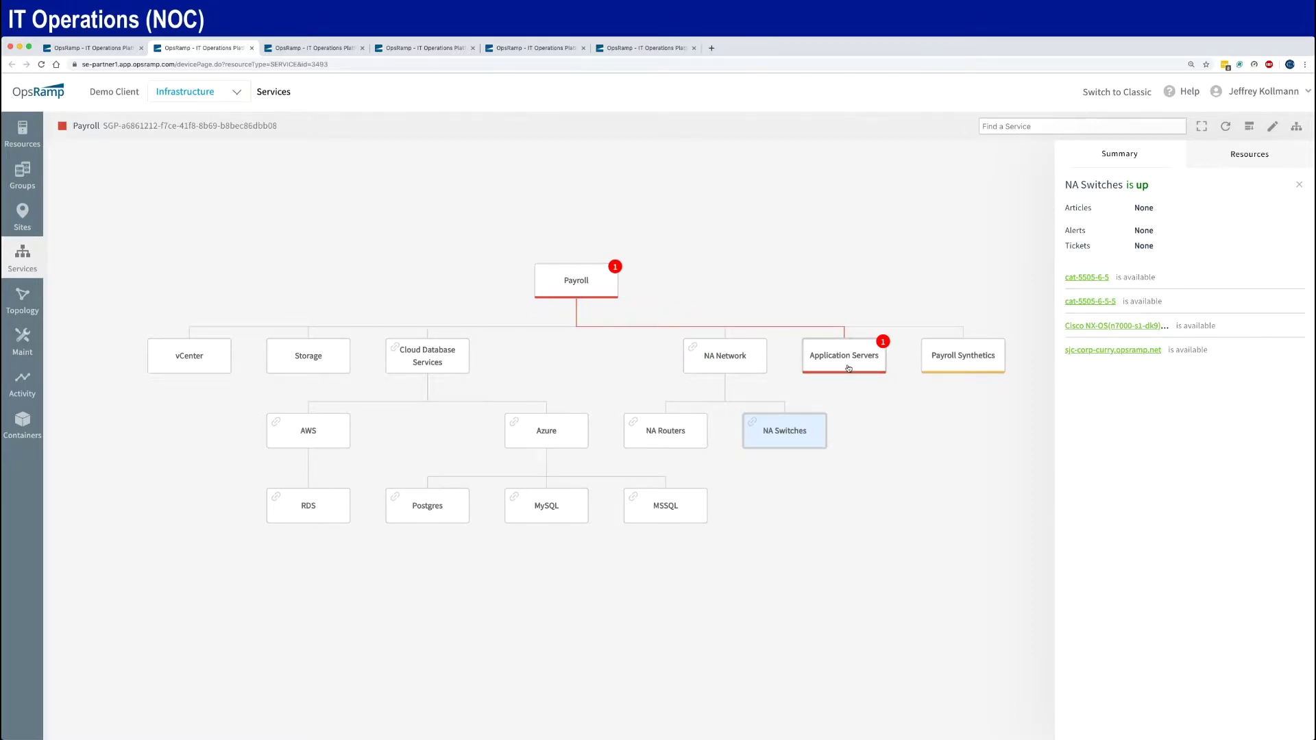
Open OpsRamp Portal from Payroll Synthetics, chart its SSL Certificate Expiry metric, and return to the Payroll service map.
left_click(964, 355)
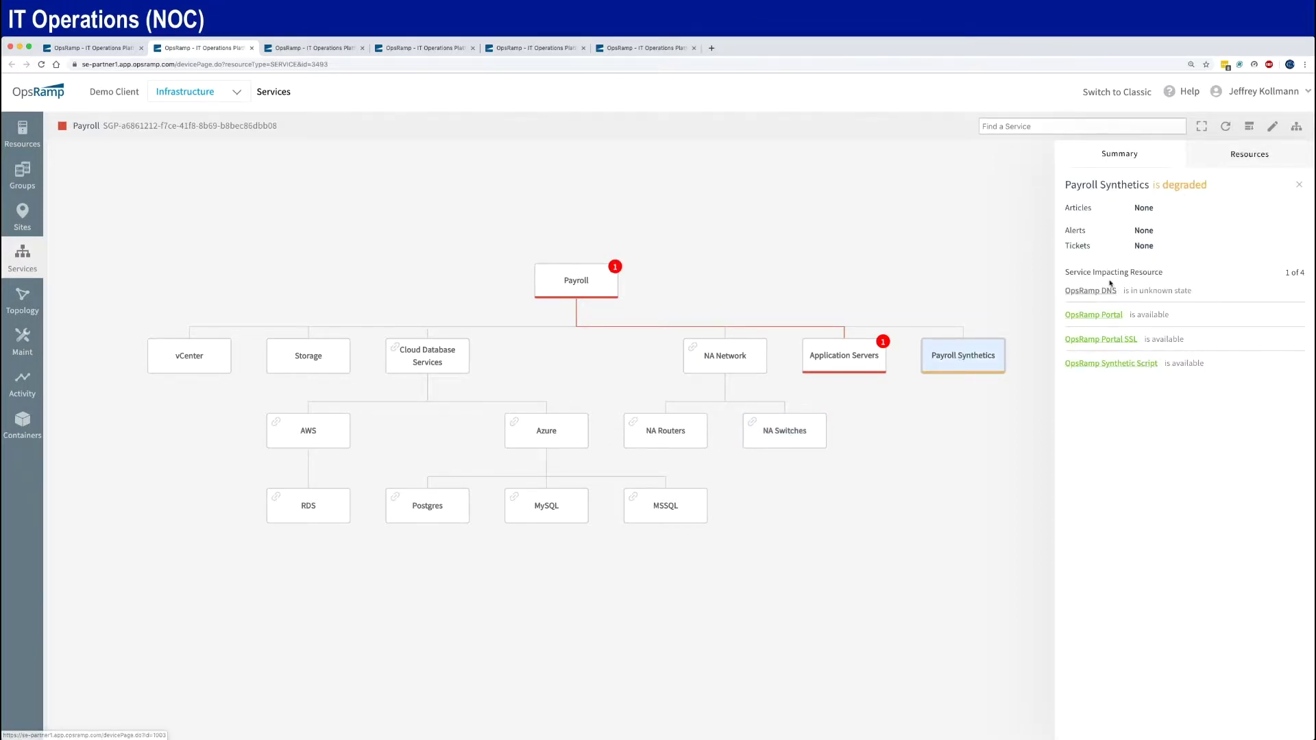
left_click(1099, 315)
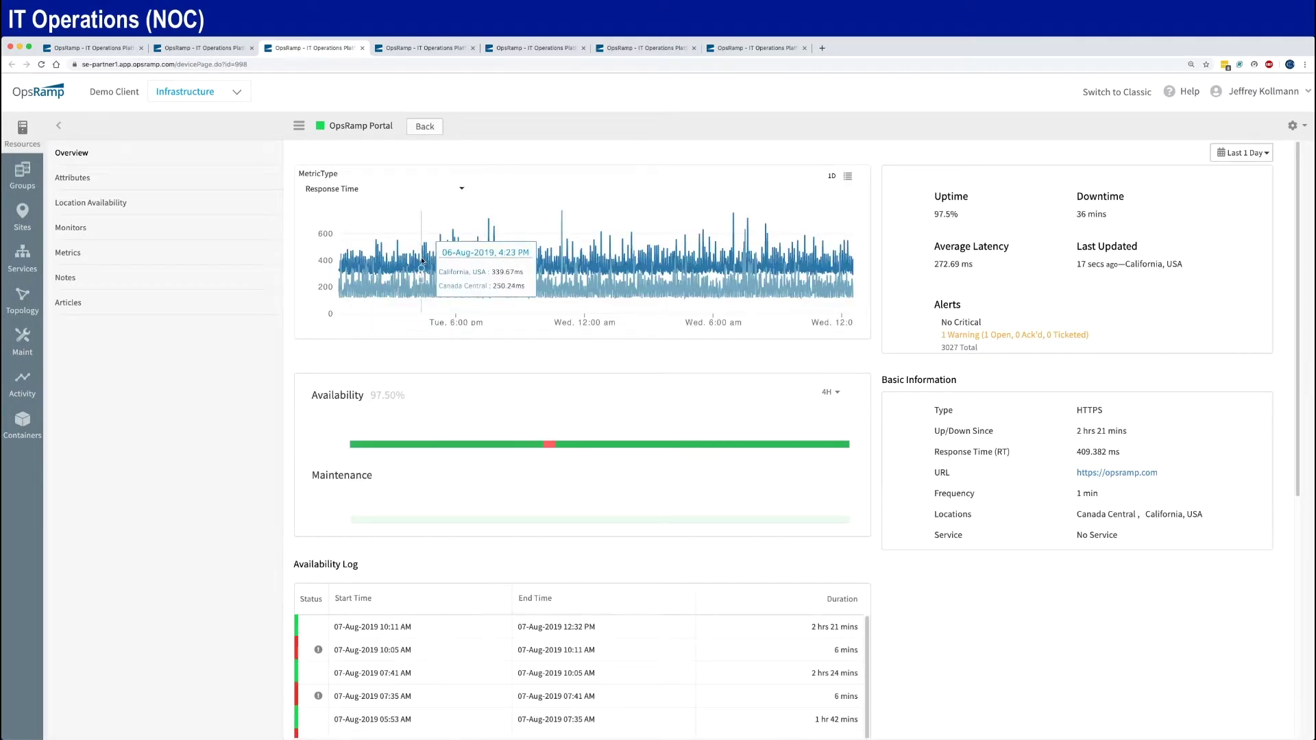
left_click(406, 195)
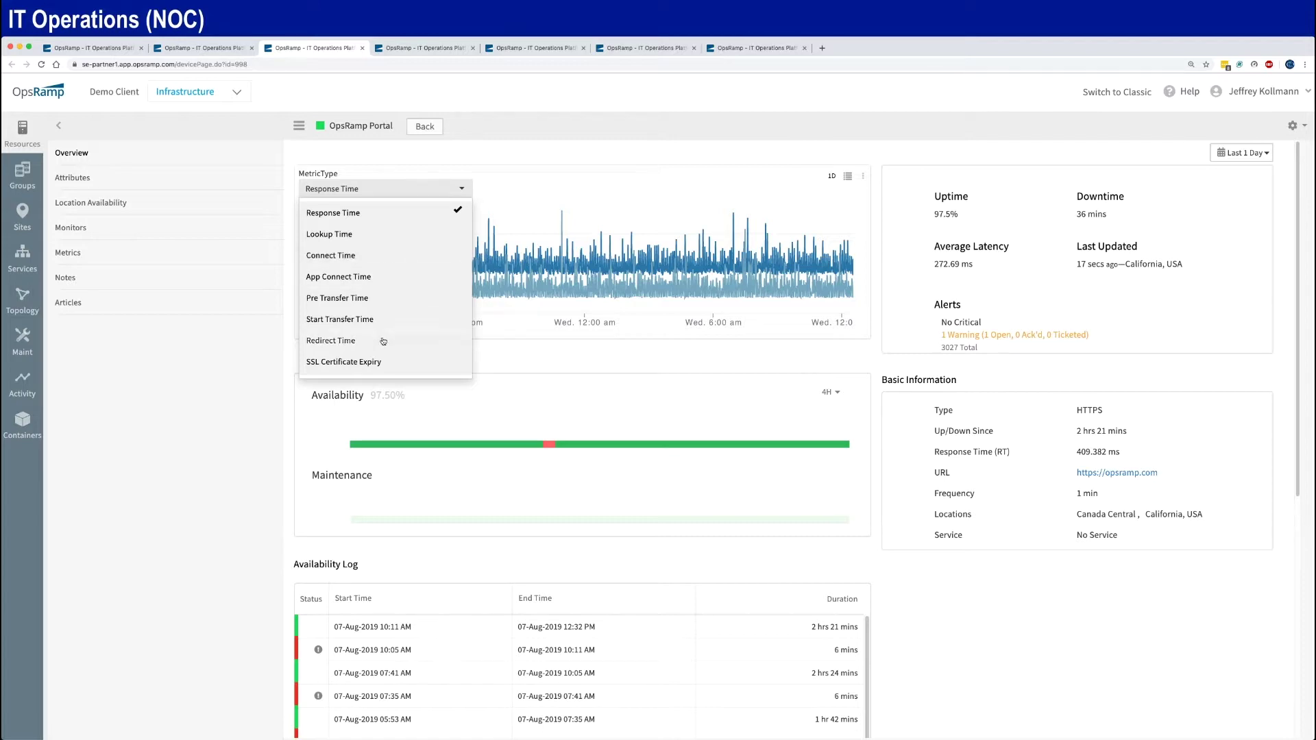
left_click(352, 362)
mouse_move(415, 230)
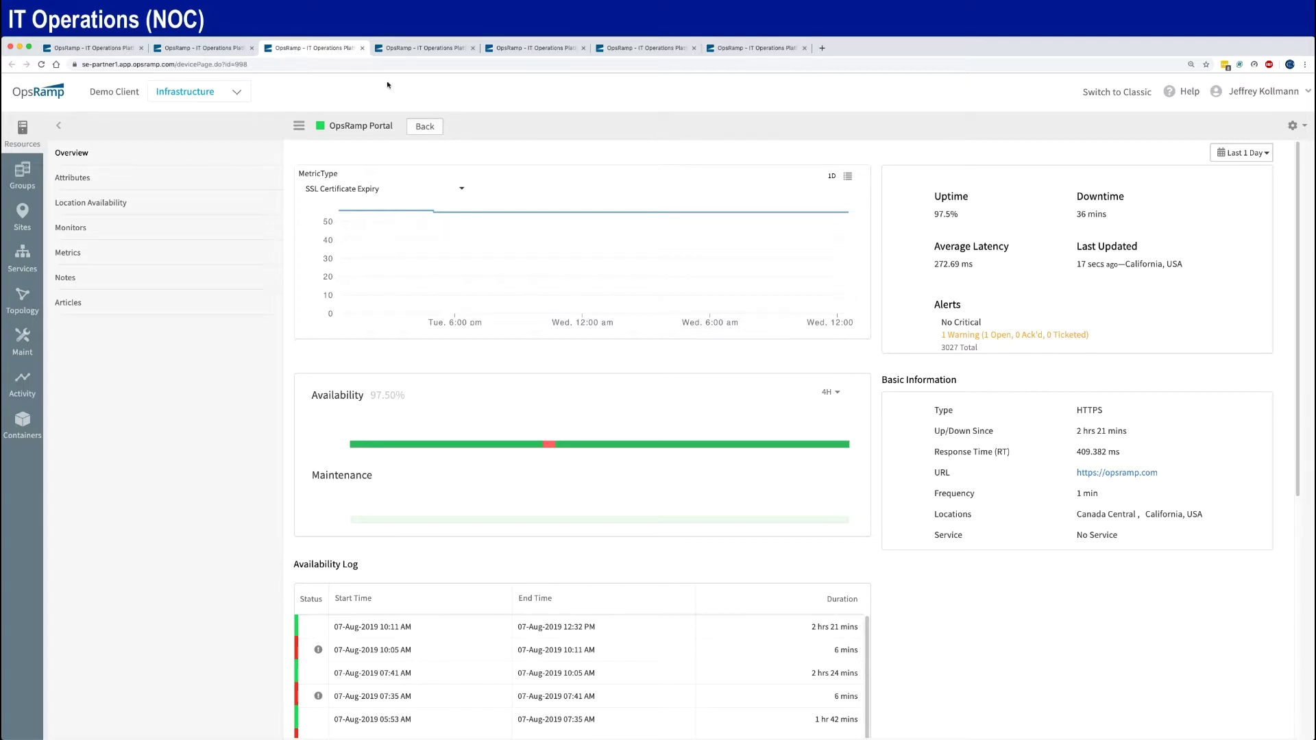
left_click(362, 48)
left_click(207, 51)
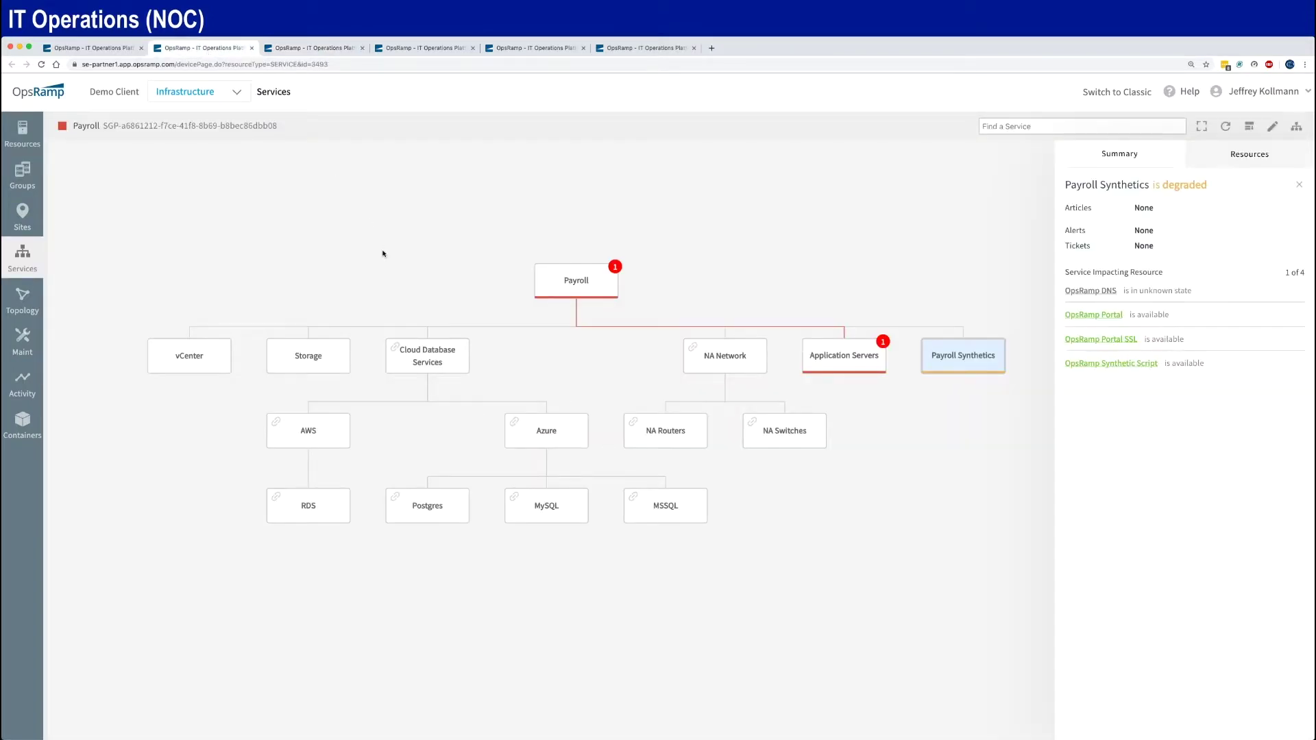
Examine the Payroll service's impacting resources and down time, and open the failed resource ip-172-26-15-87.
left_click(580, 283)
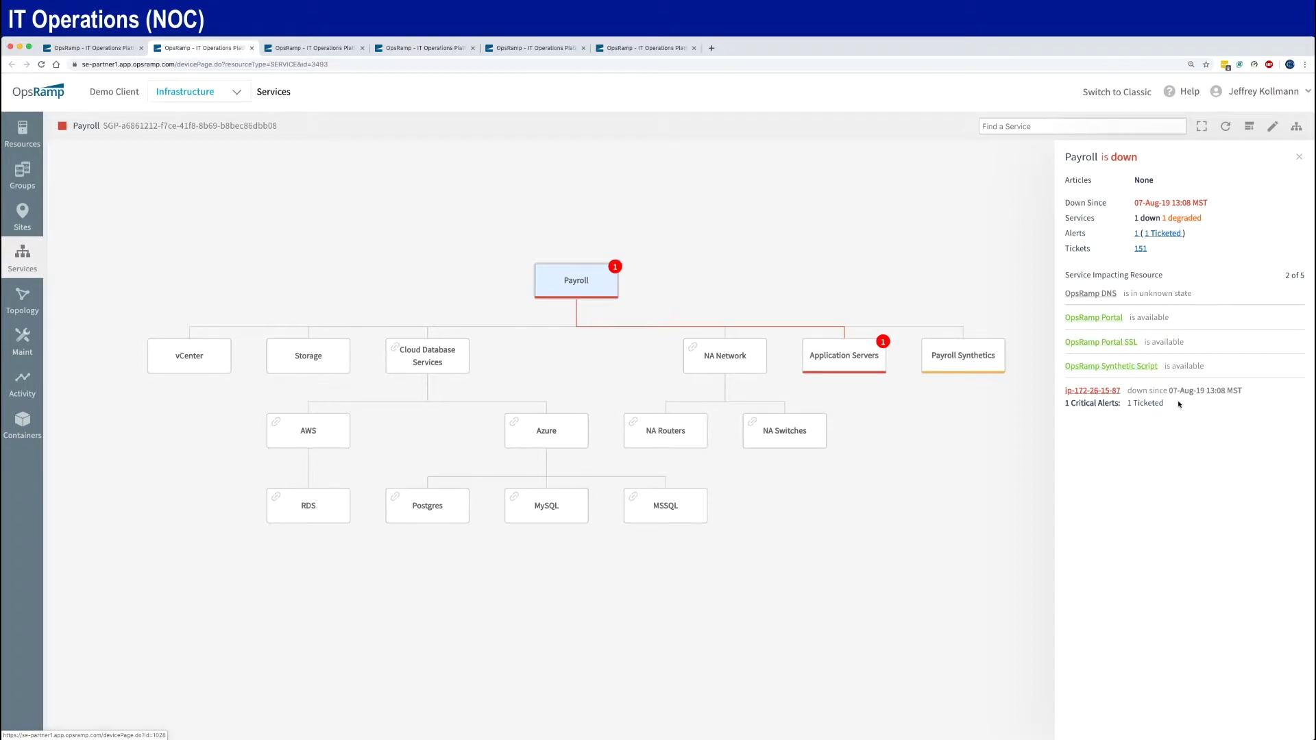
left_click_drag(1169, 391, 1239, 392)
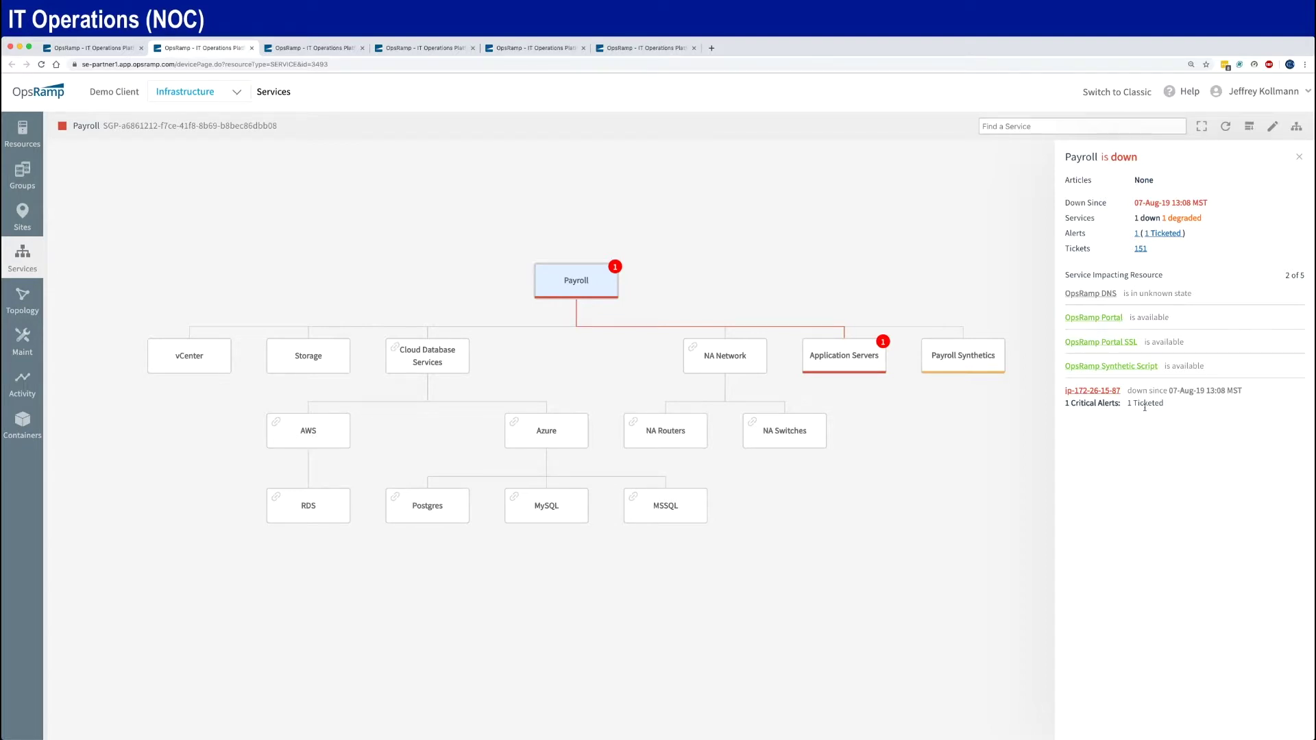
left_click(1102, 391)
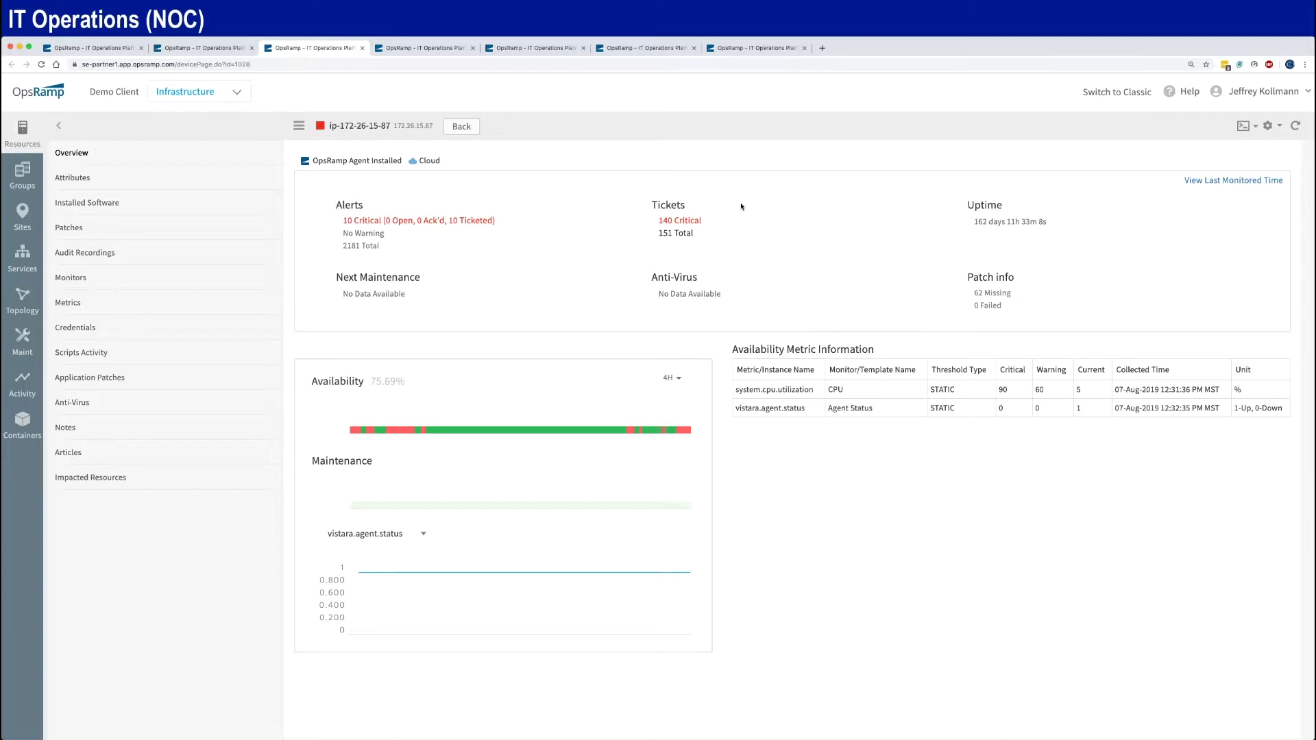
Review the attributes, installed software, missing patches and audit recordings of ip-172-26-15-87.
left_click(75, 174)
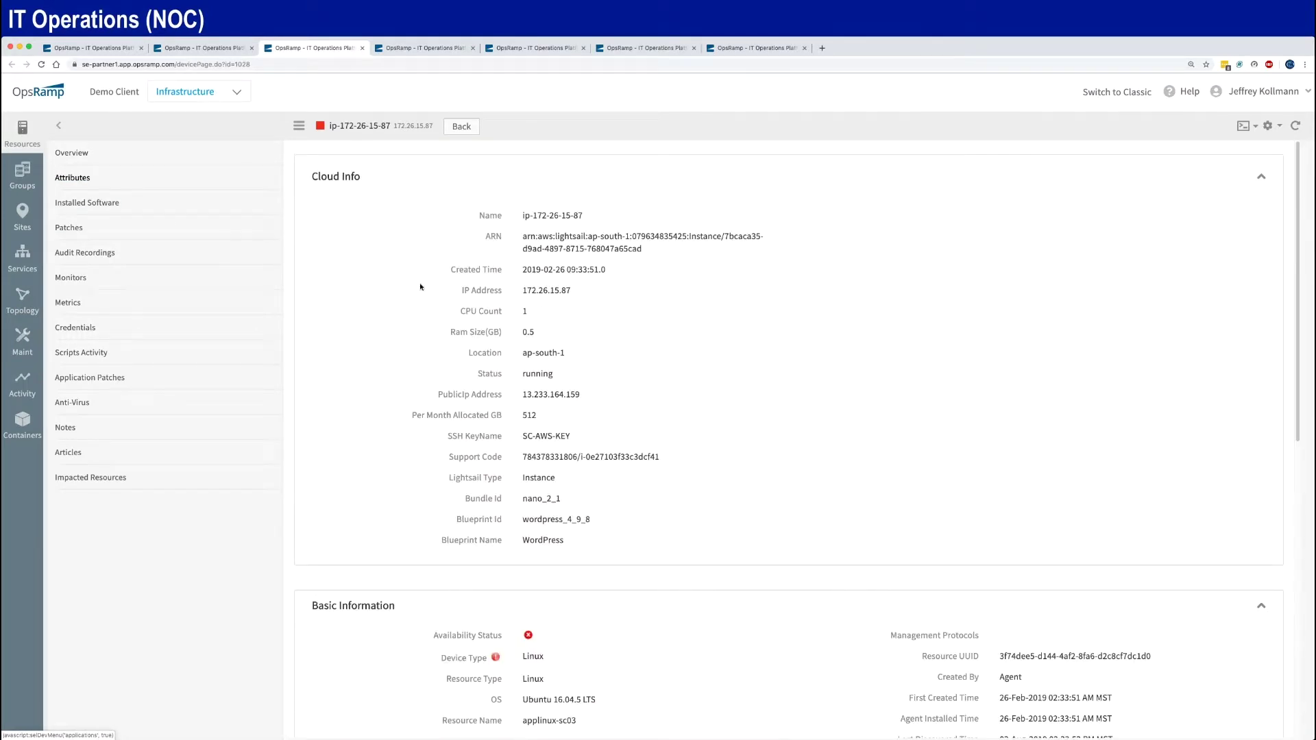
left_click(110, 206)
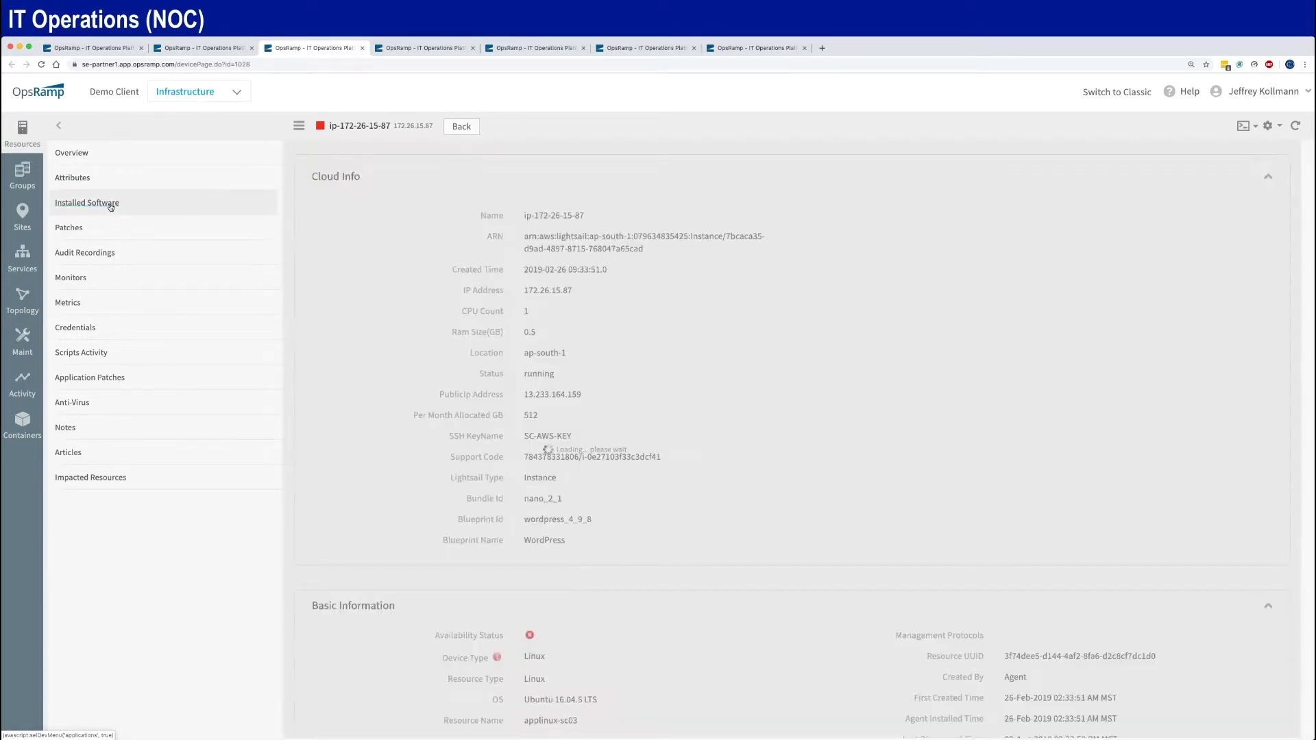
left_click(226, 226)
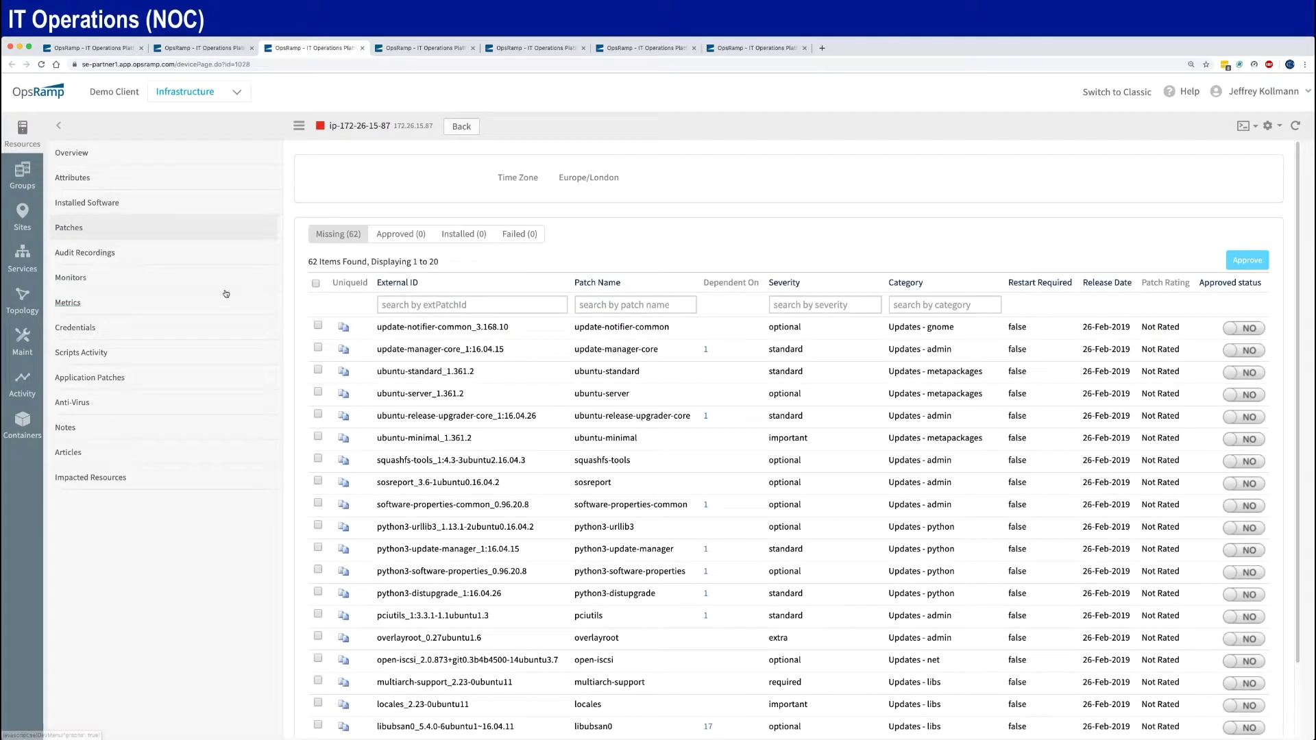
left_click(94, 252)
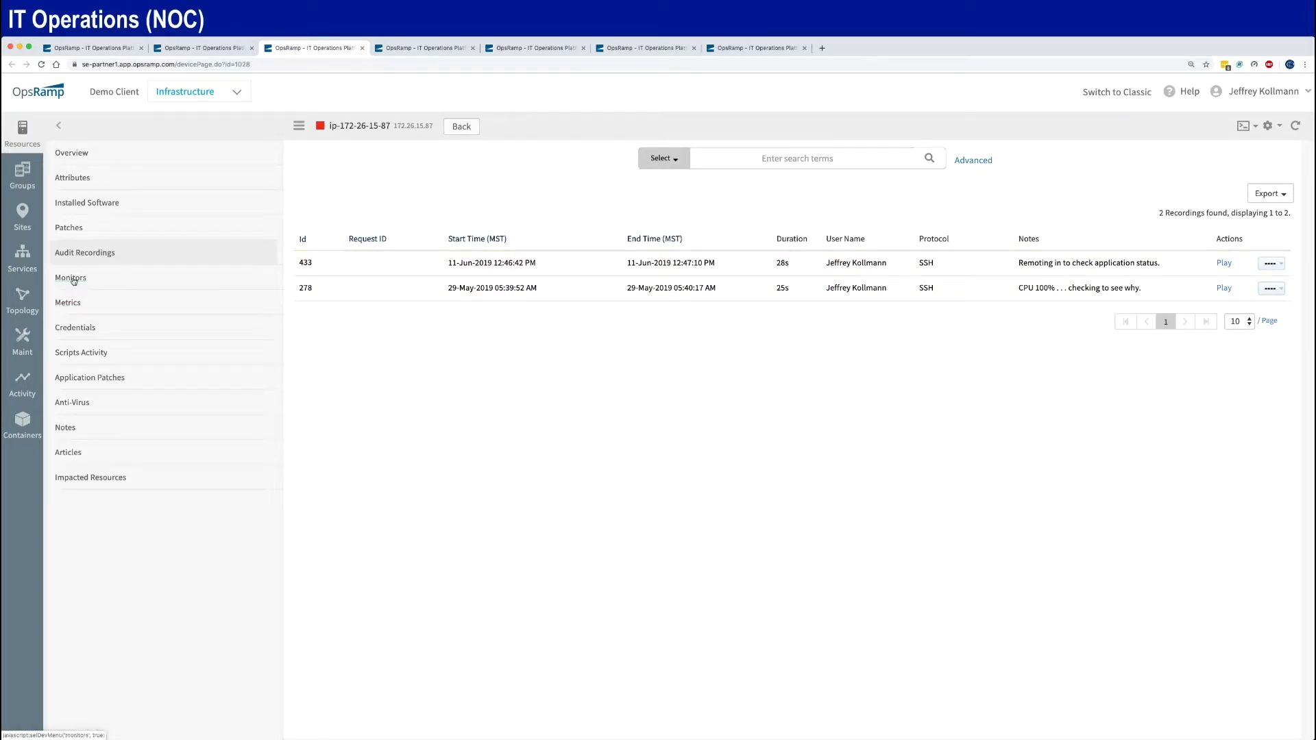
Review the monitors of ip-172-26-15-87, expanding the Linux Basic OS Performance, Cloud Agent monitor and AWS_Device_DemoClient templates.
left_click(73, 280)
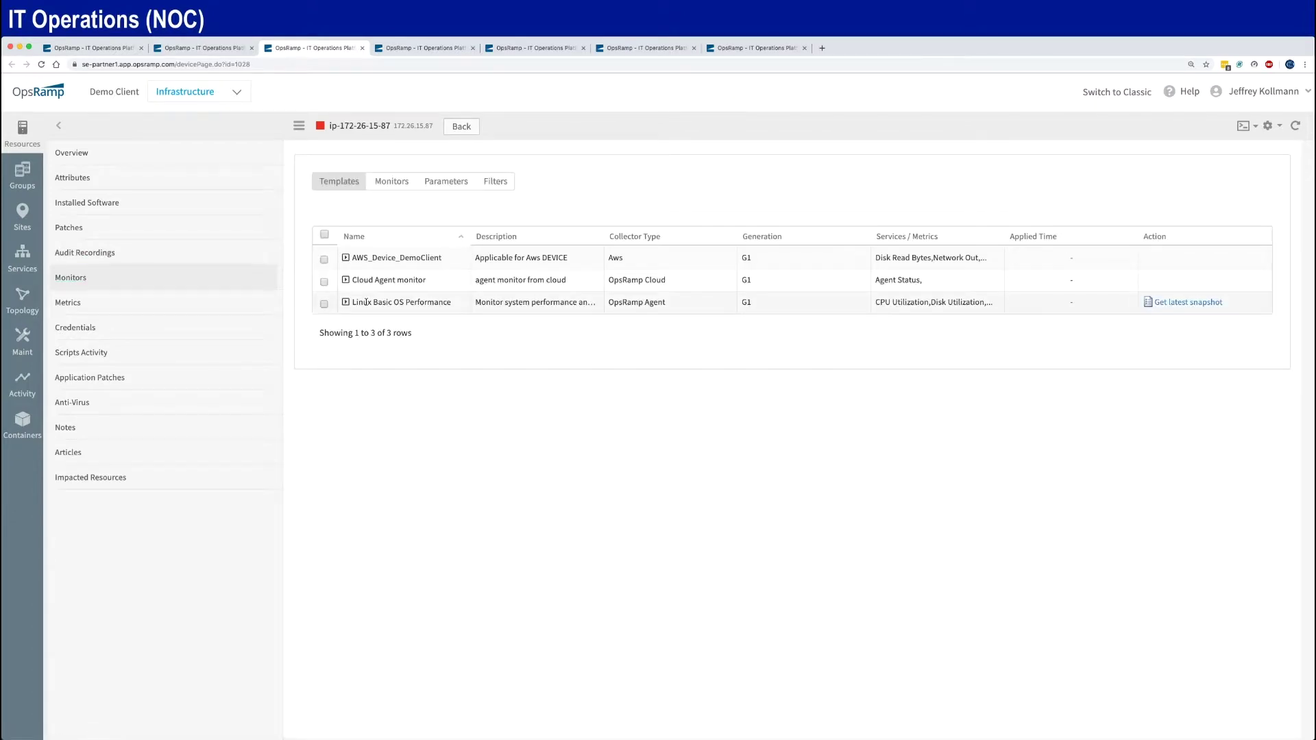
left_click(346, 302)
left_click(346, 279)
left_click(345, 257)
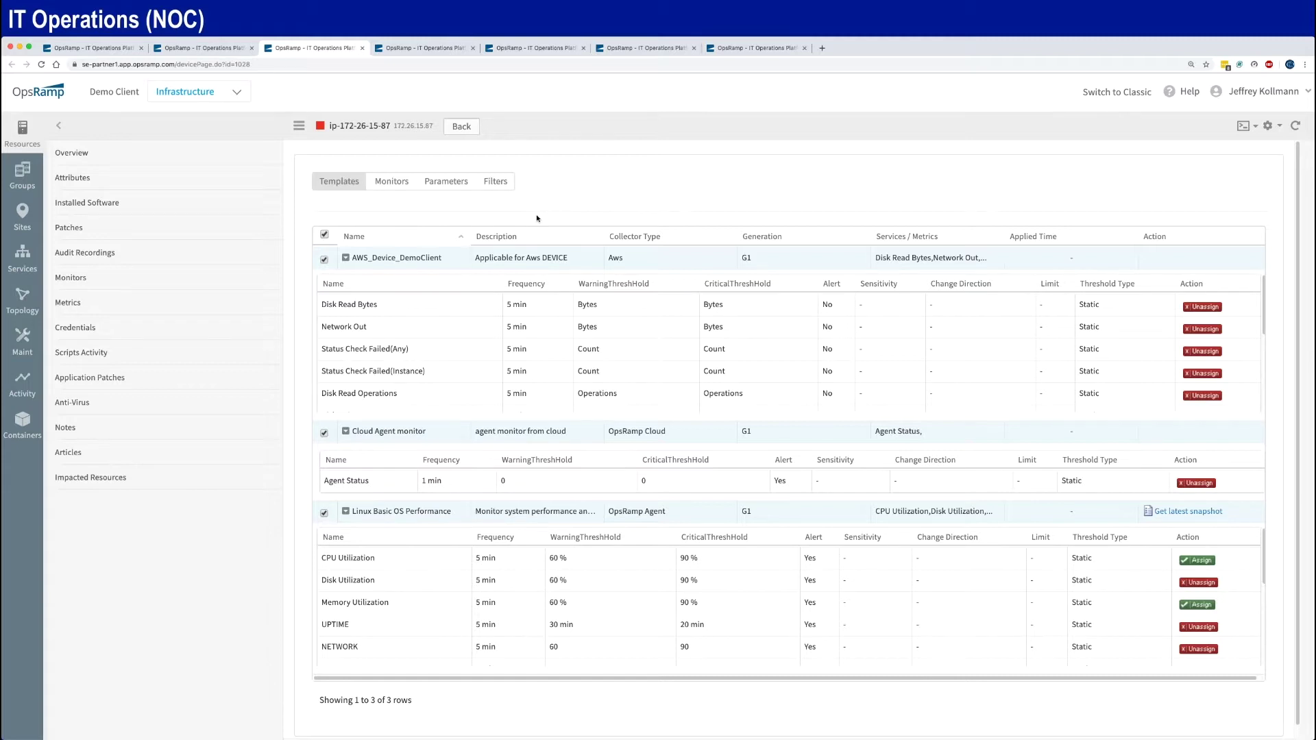
Review the individual monitors of ip-172-26-15-87 and the RunBook Automation script categories available for Disk Utilization (%), discarding the new AutoSOP.
left_click(395, 181)
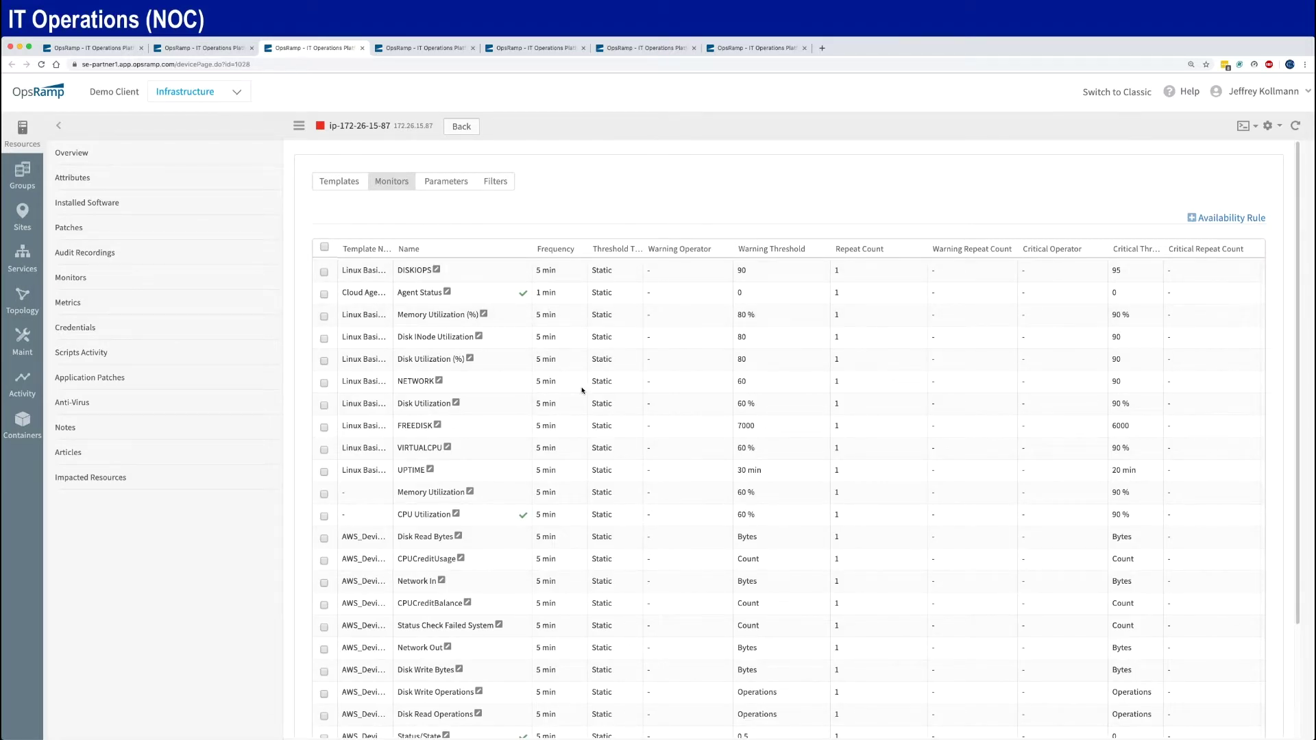
scroll(595, 364, "right", 10)
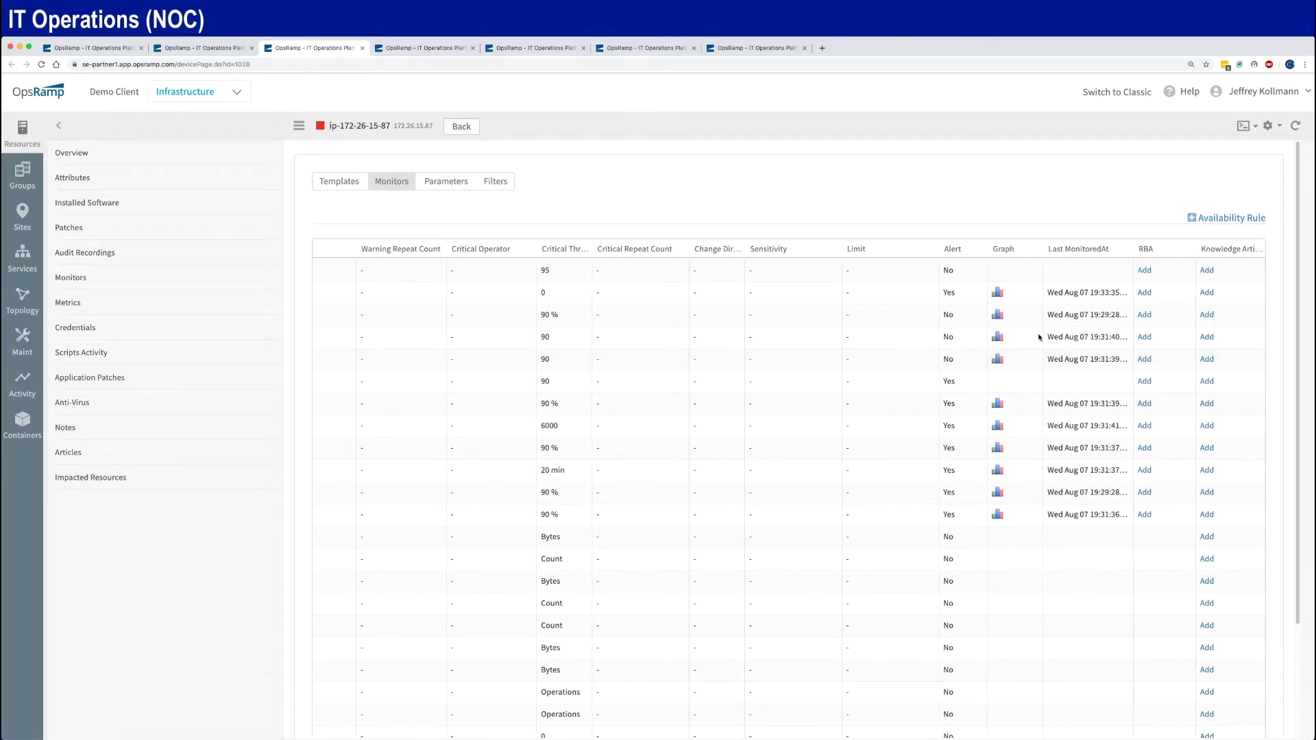
left_click(1144, 359)
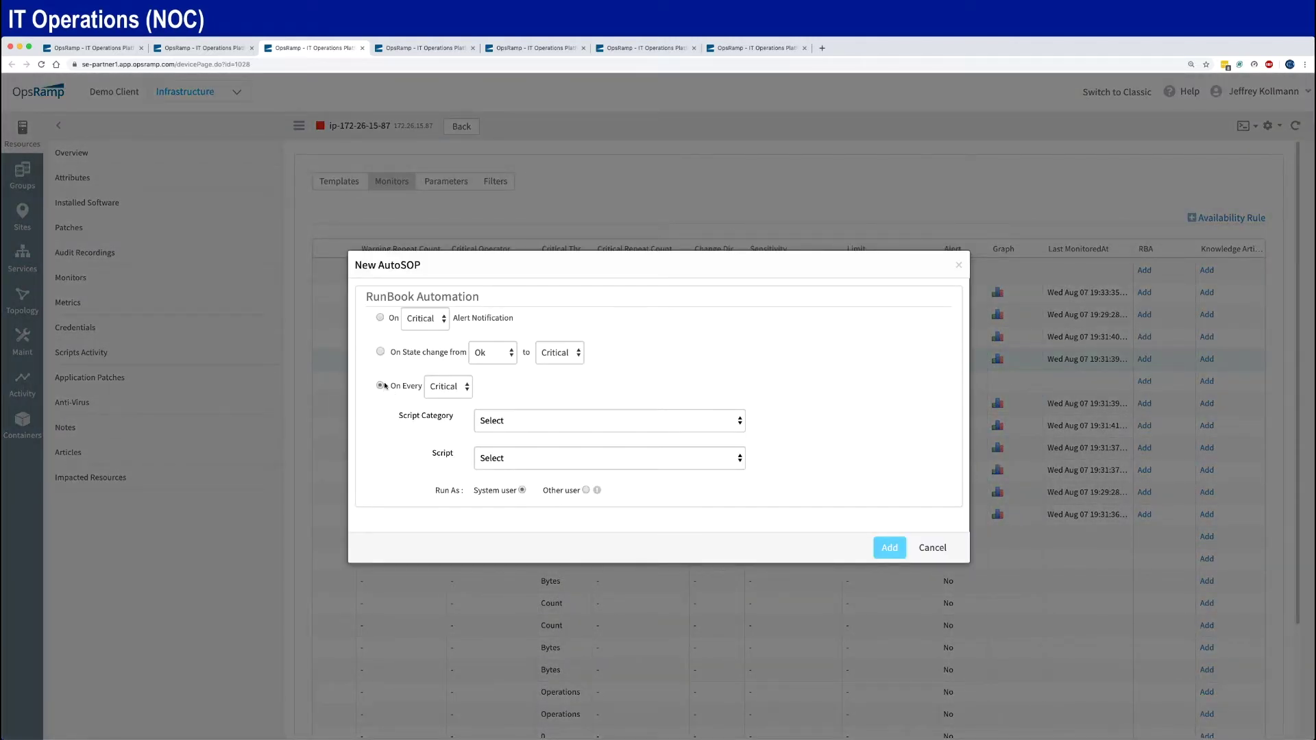
left_click(601, 426)
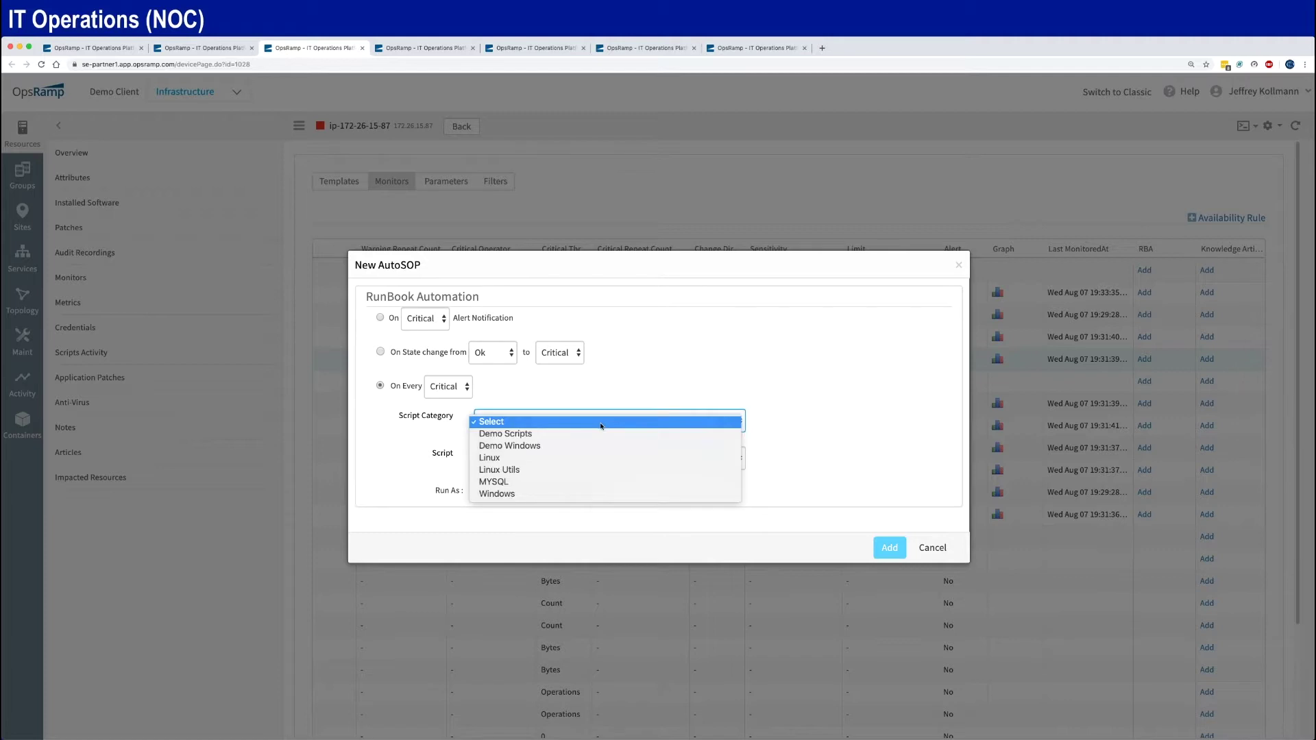
left_click(657, 377)
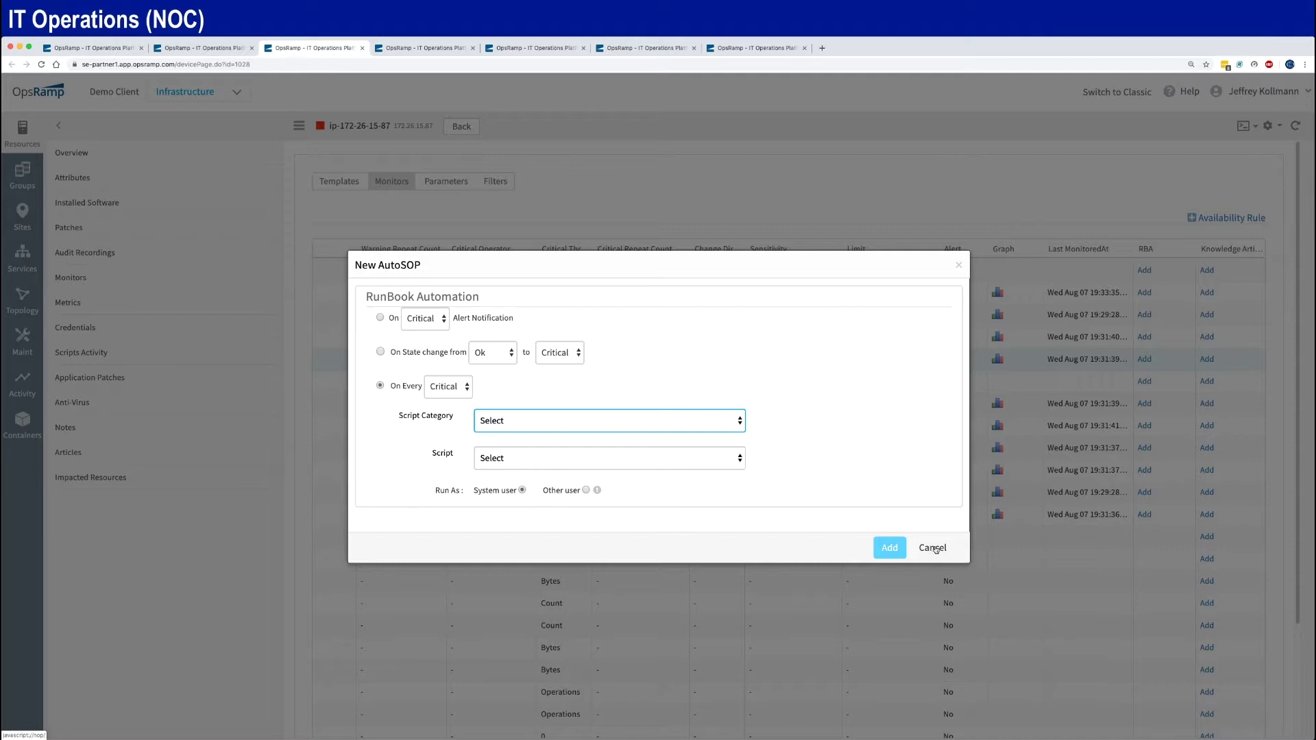
left_click(932, 548)
Review the critical alerts from the overview of ip-172-26-15-87.
left_click(82, 154)
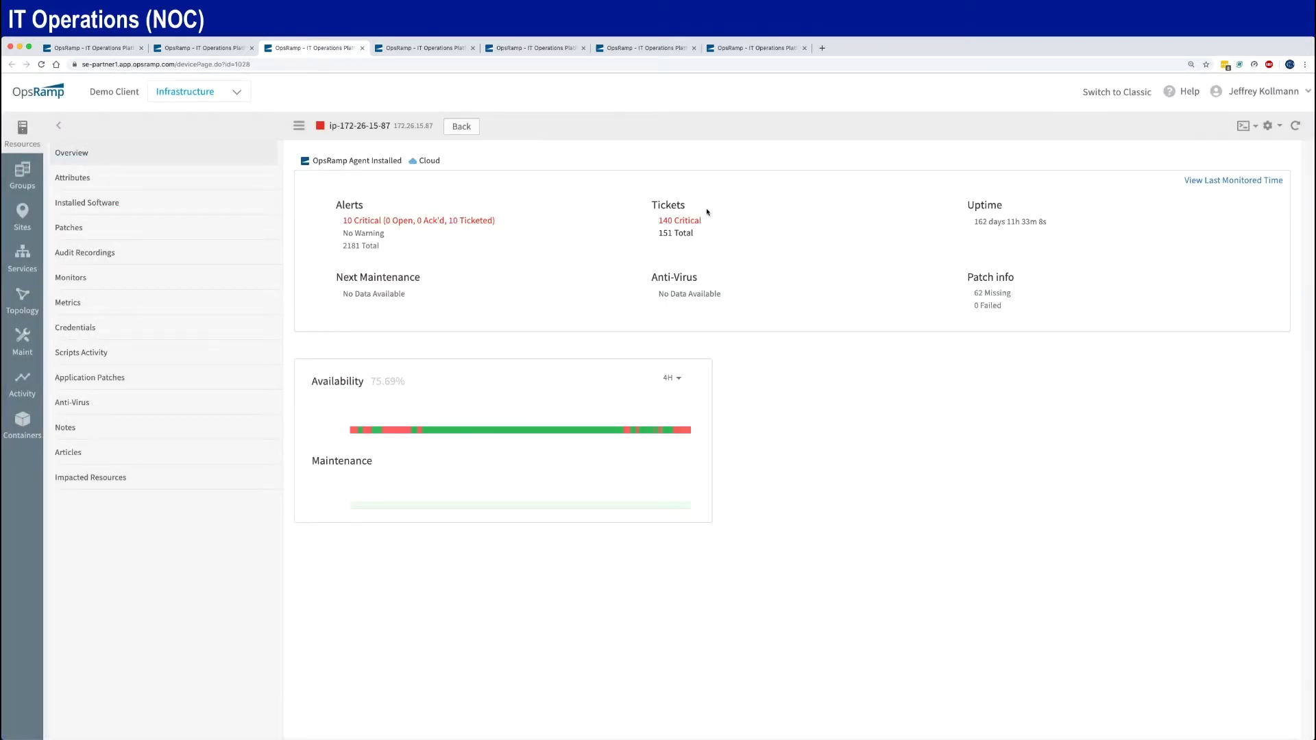
left_click(468, 221)
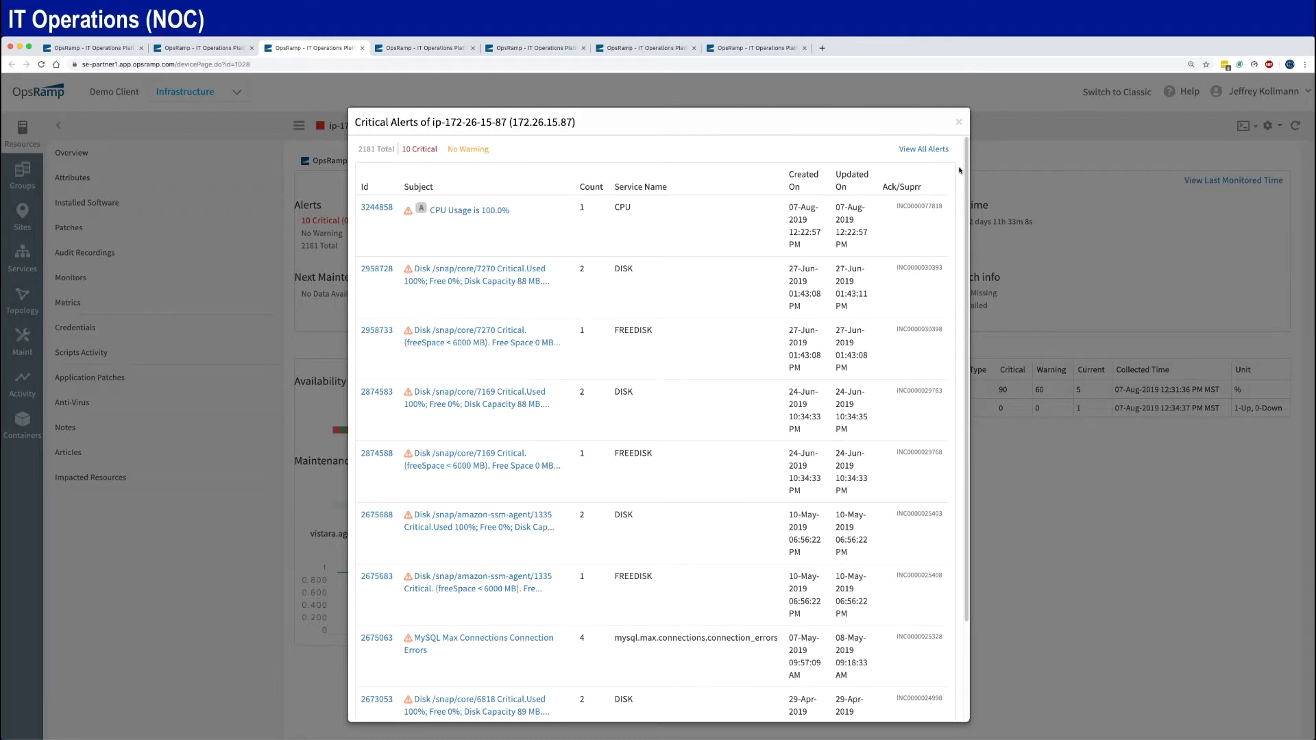
left_click(958, 122)
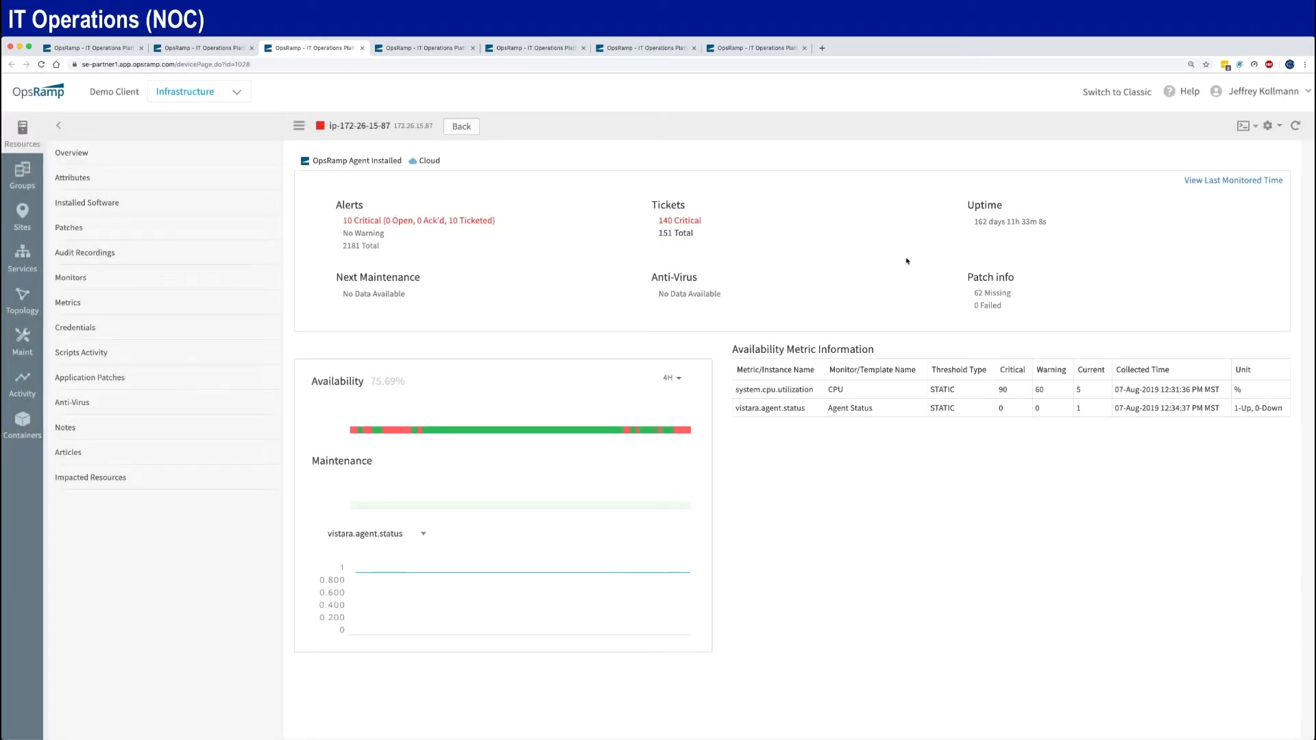
Run the critical OpsRamp Alert script from the desktop launcher, check its terminal output, and return to the resource overview.
key("alt+space")
type("alert")
key("Down")
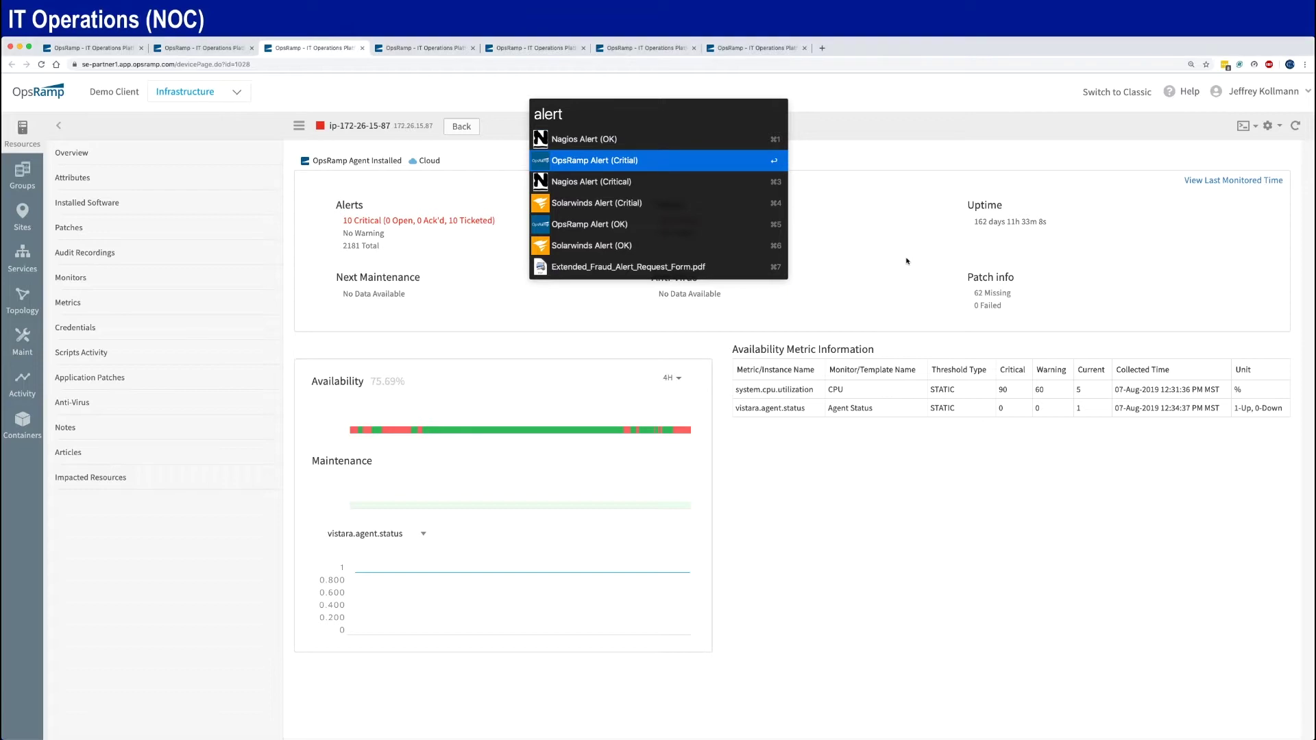
key("Return")
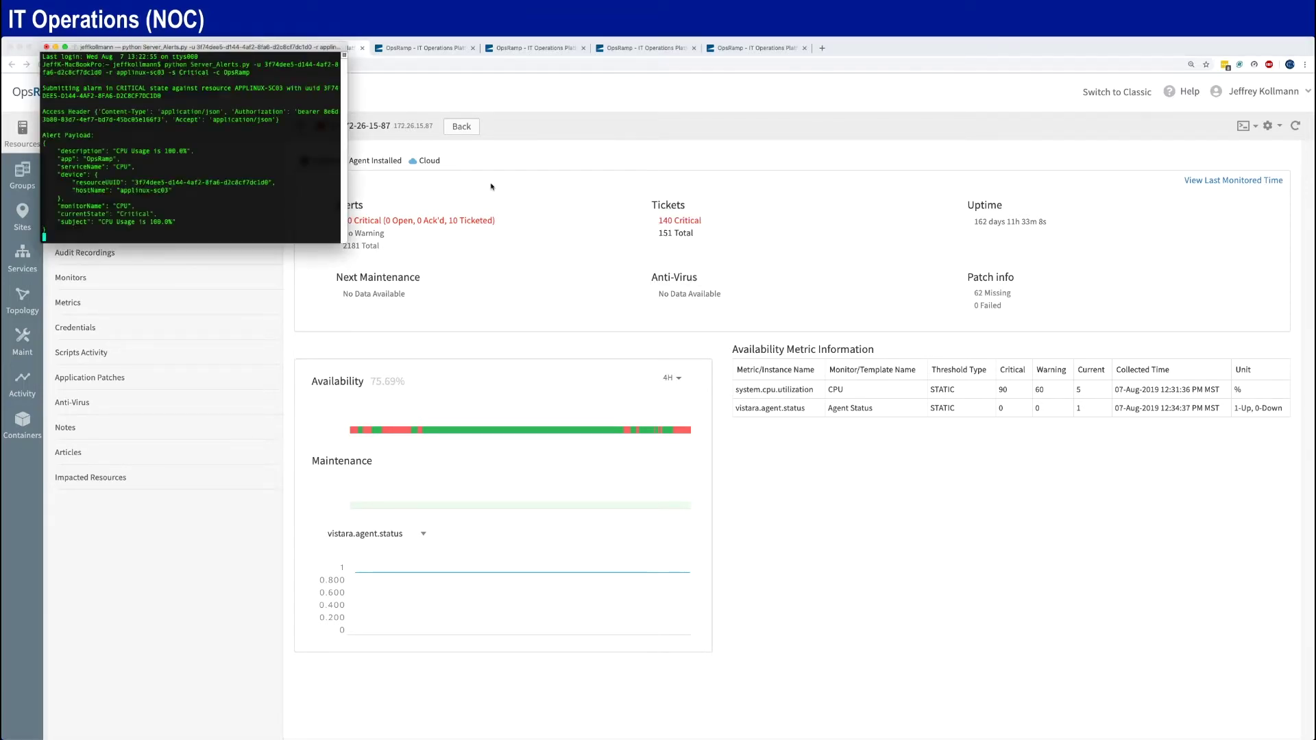
left_click_drag(267, 47, 385, 115)
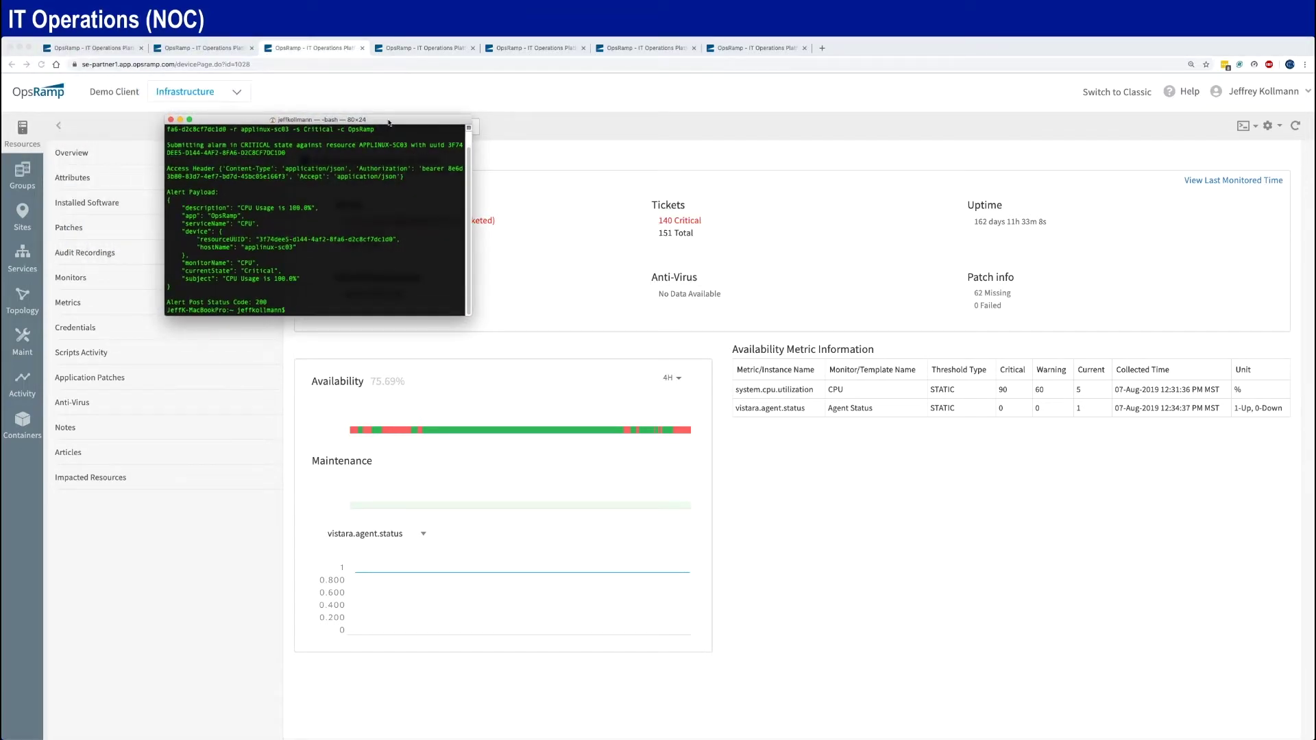
left_click(466, 105)
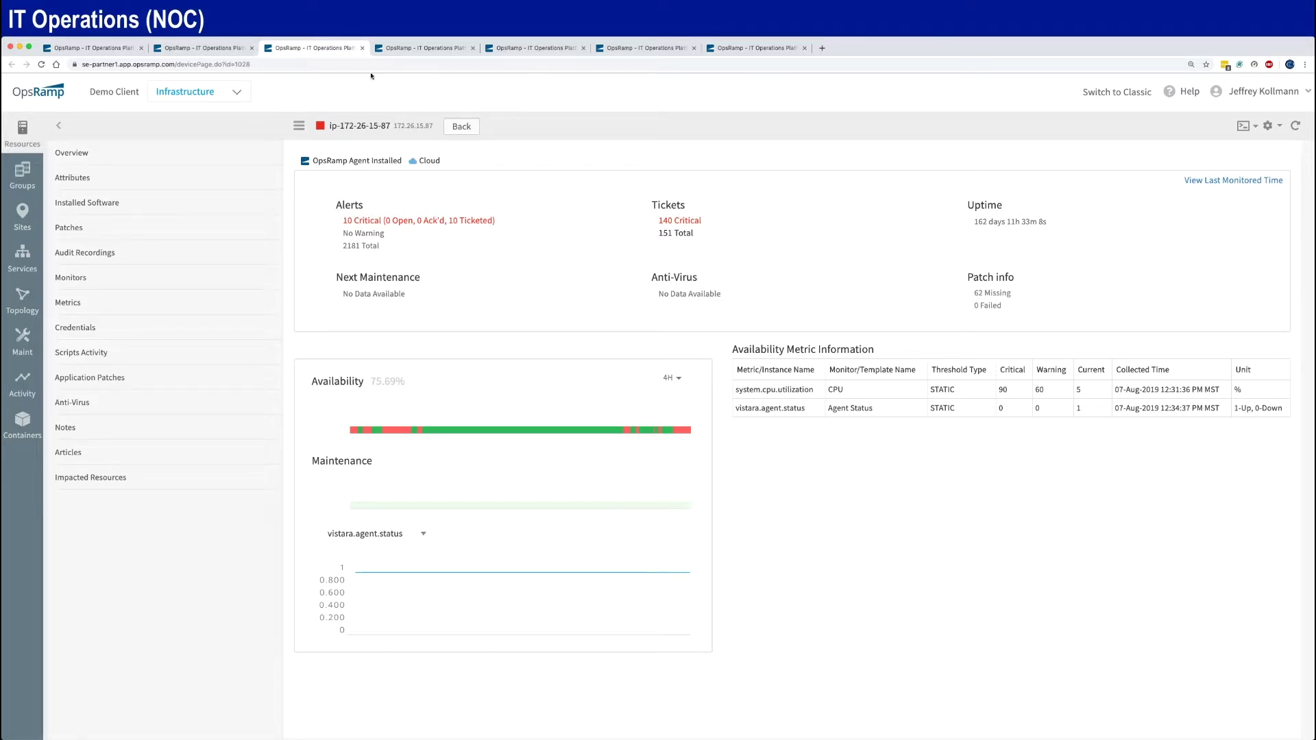
Refresh the resource overview, check the critical alerts' counts, and open the "CPU Usage is 100.0%" alert.
left_click(1294, 127)
left_click(471, 221)
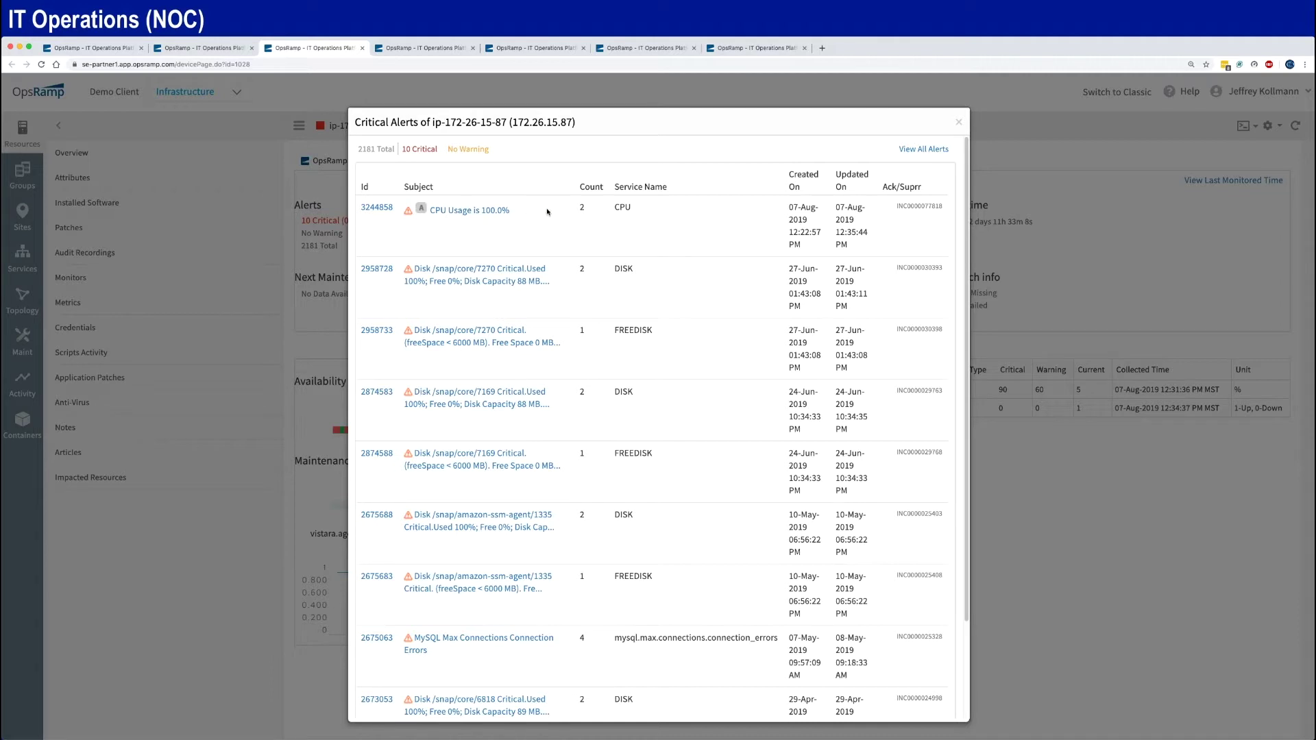
left_click_drag(591, 209, 576, 210)
left_click(463, 215)
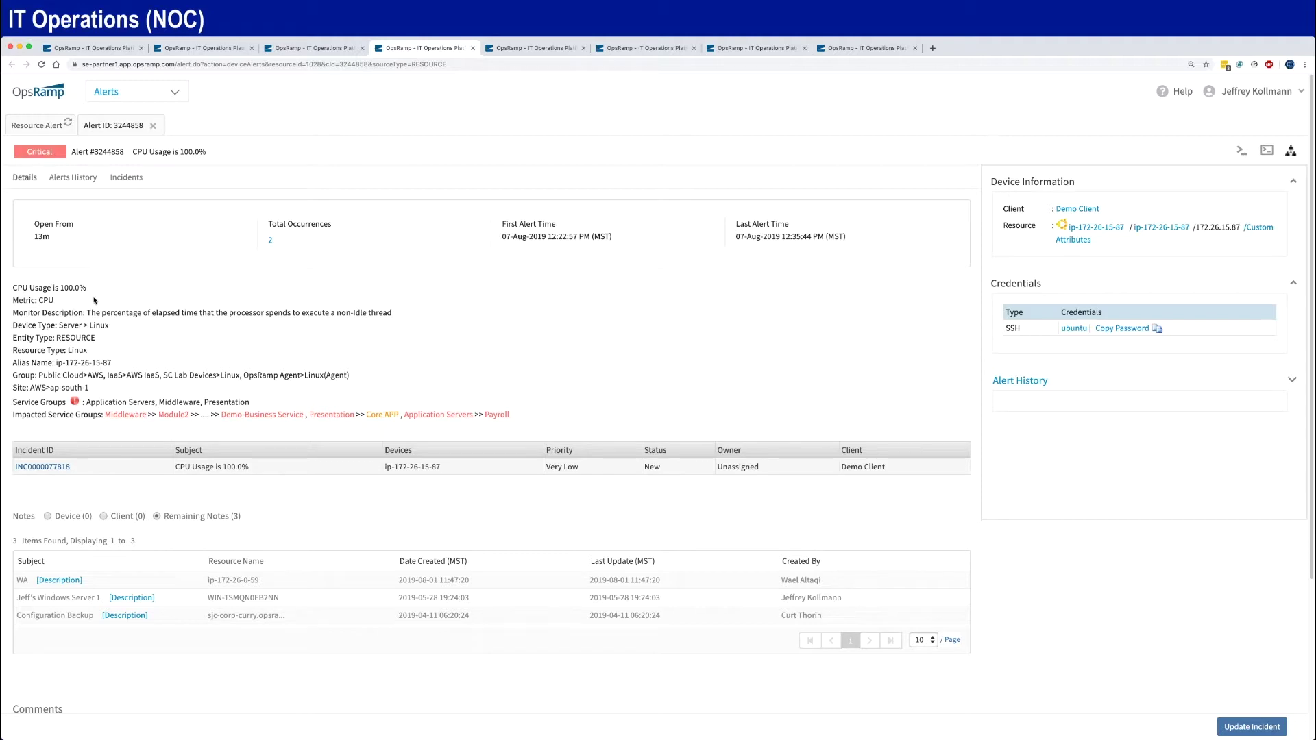
Review the CPU alert's occurrences, alert history and attached incidents, and return to its details.
left_click(270, 240)
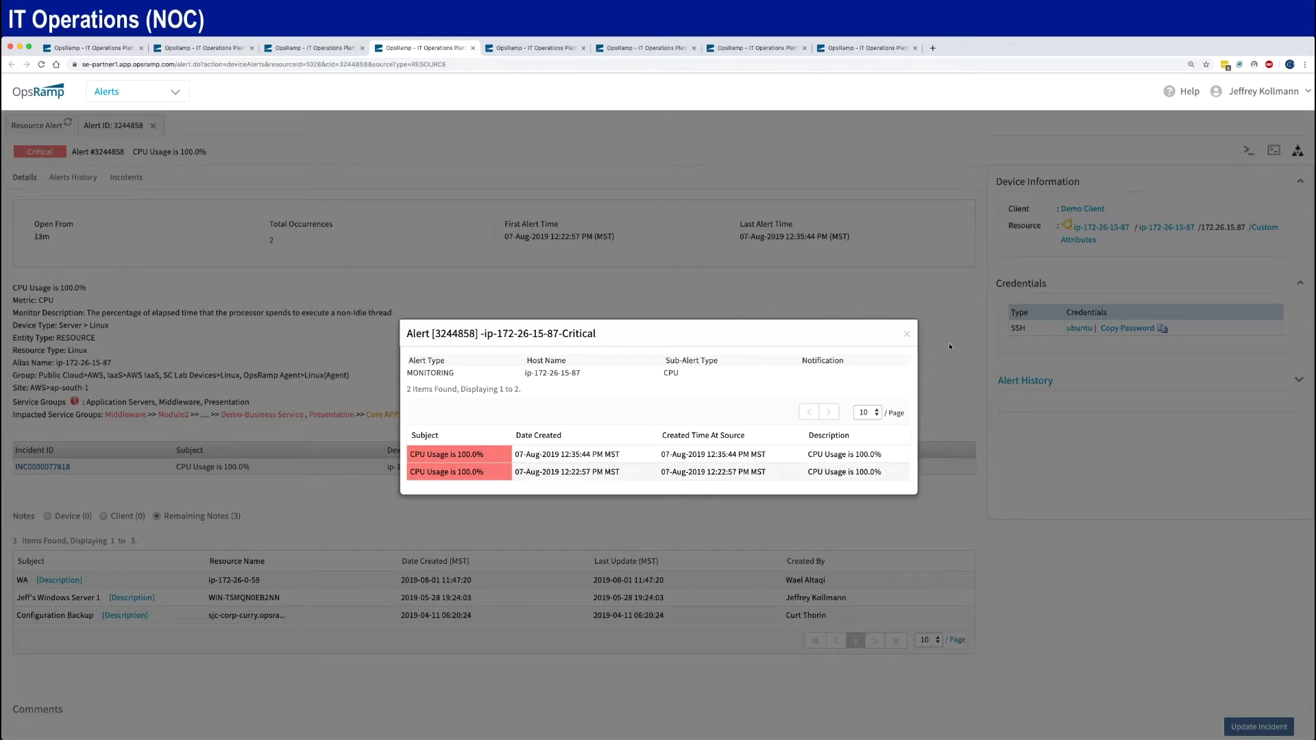
left_click(906, 334)
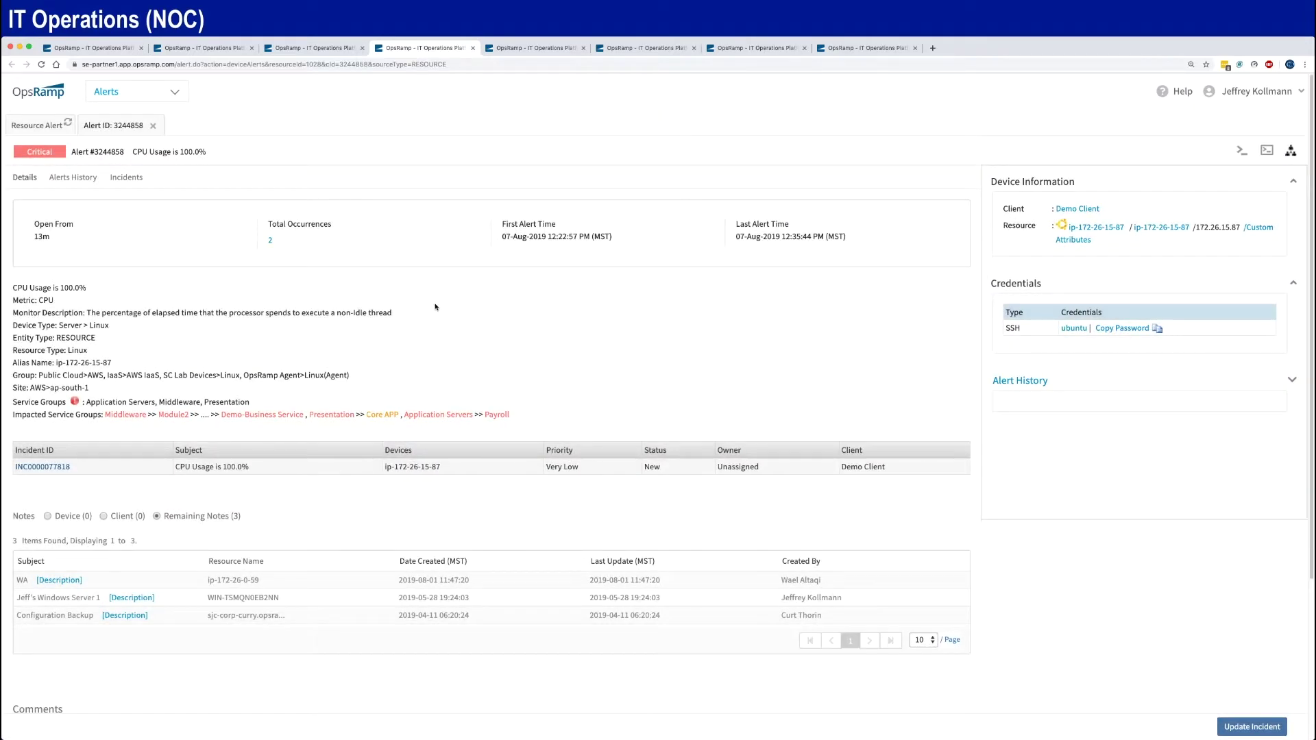
left_click(77, 182)
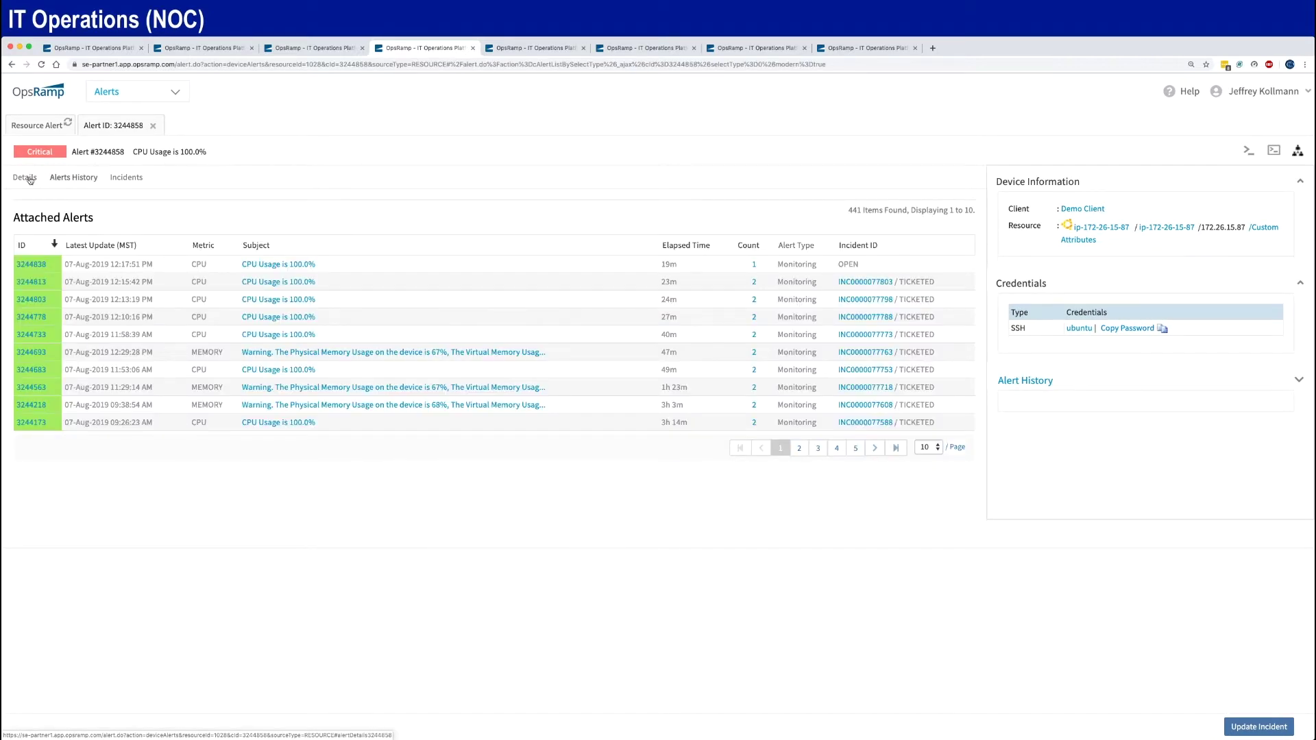
left_click(124, 181)
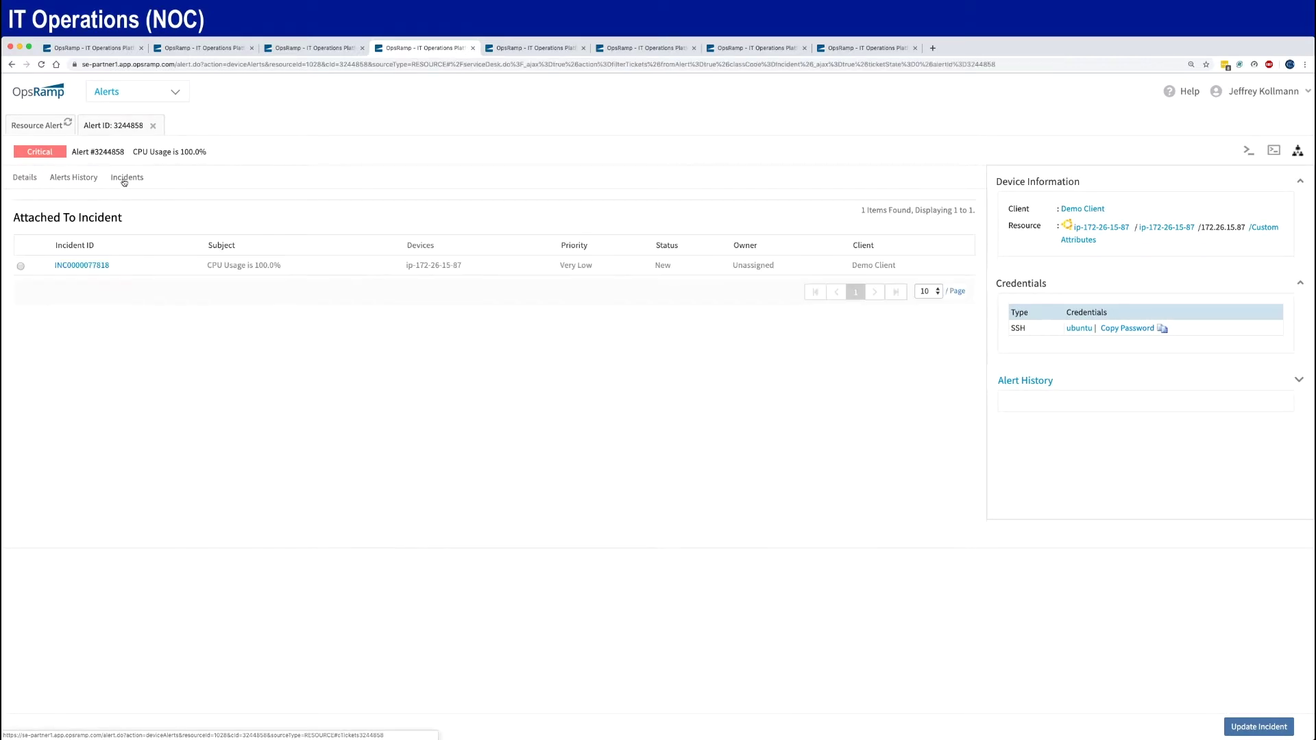
left_click(25, 179)
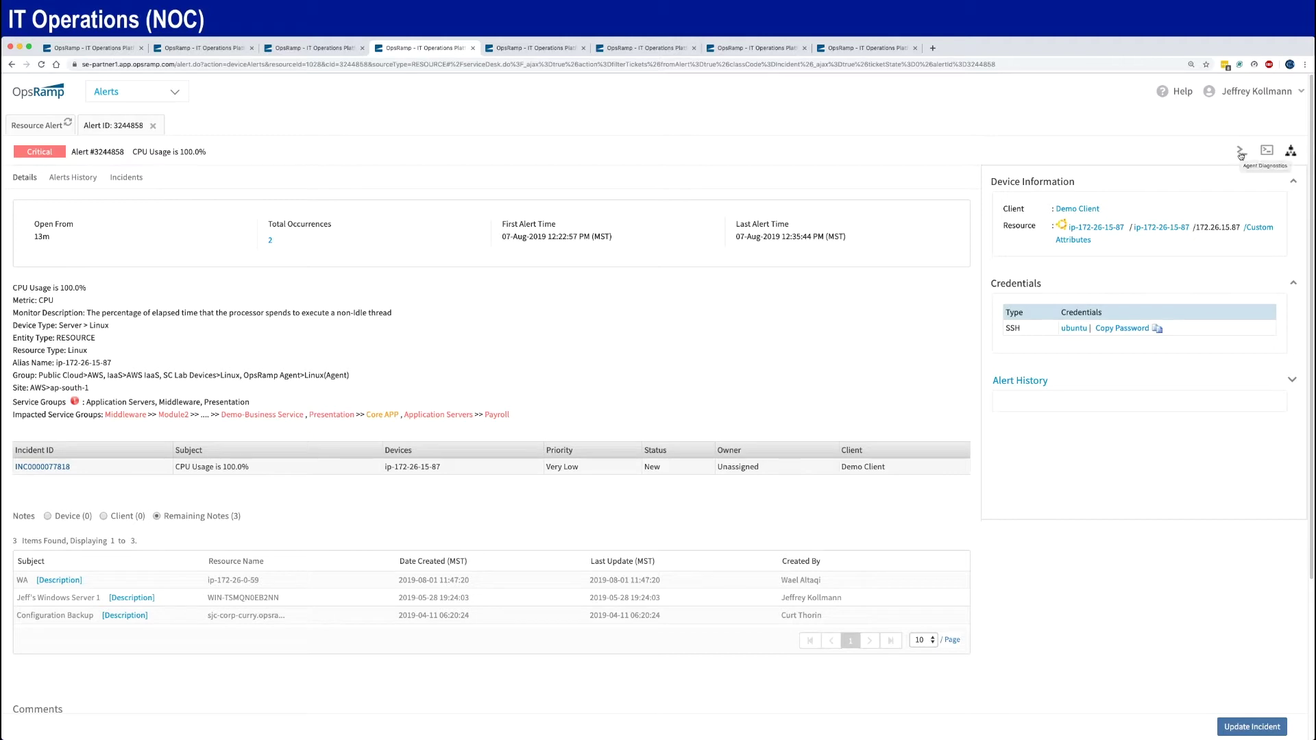
Check the remote console options for the alert's device and examine the impacted service groups in the alert details.
left_click(1266, 151)
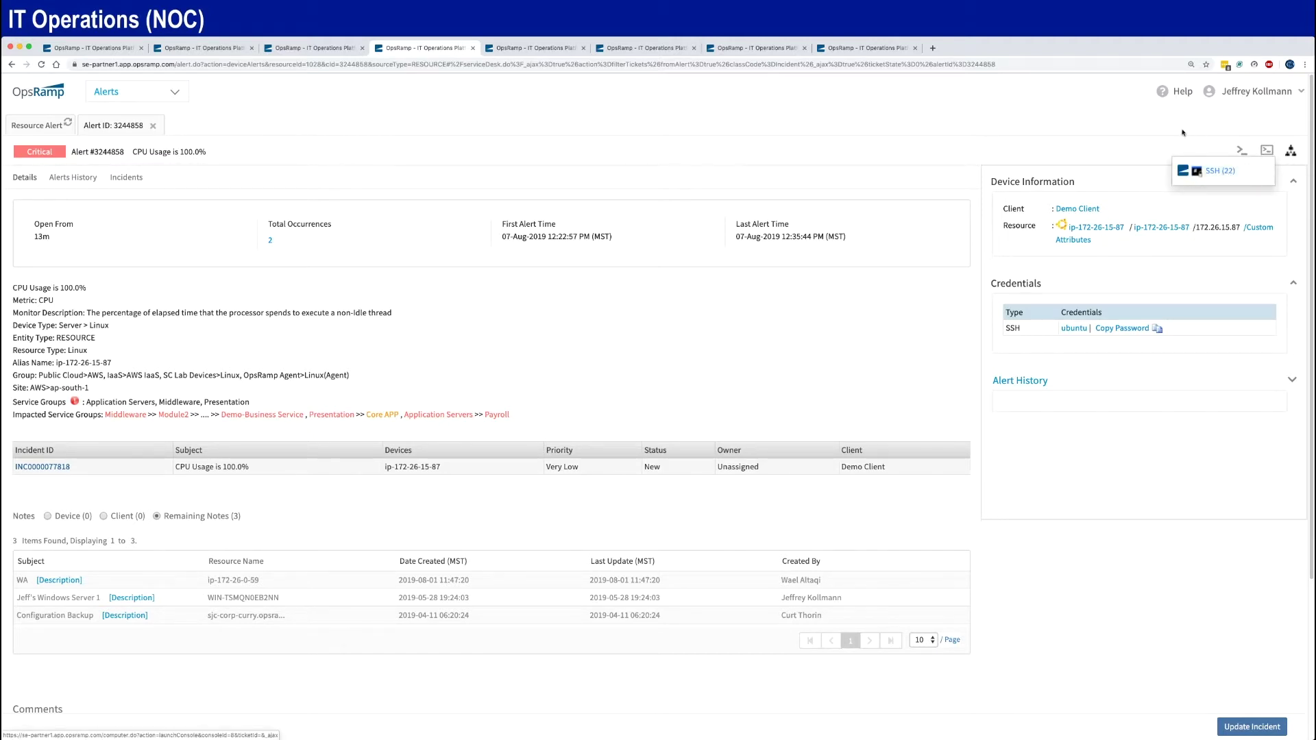
left_click(1105, 144)
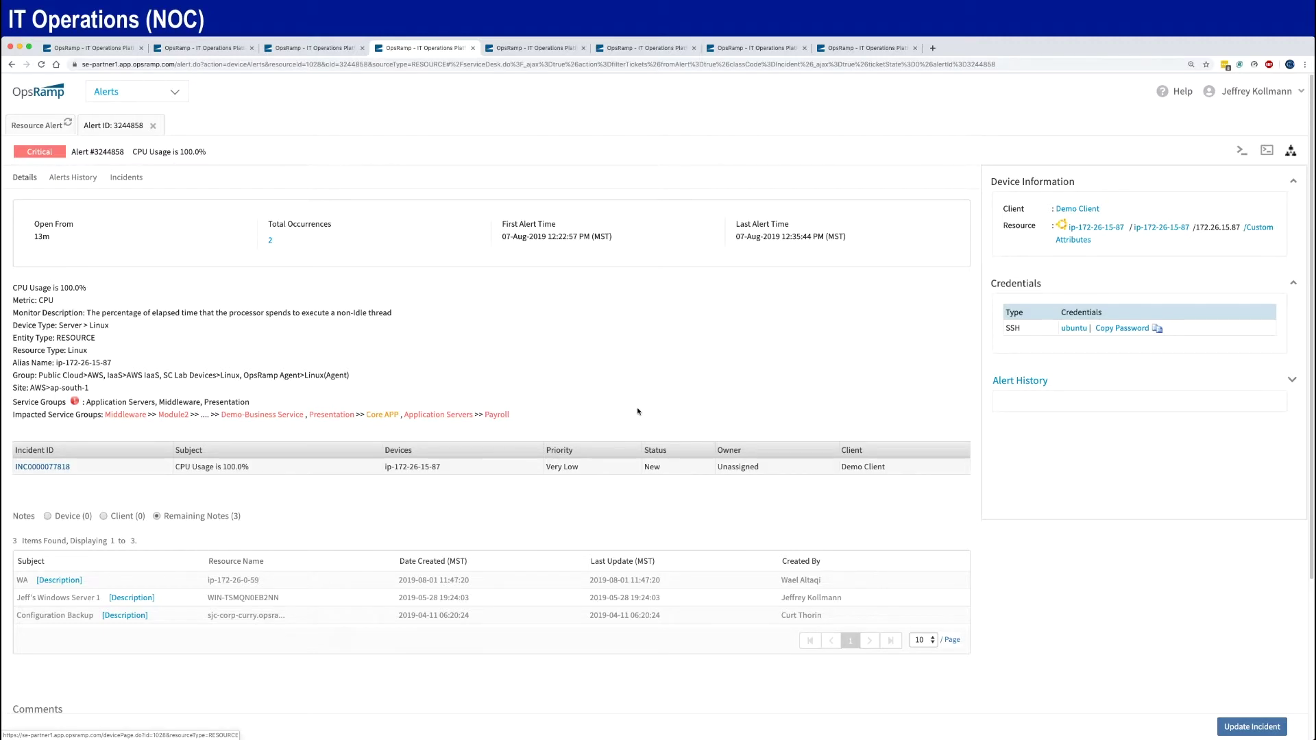
left_click_drag(202, 429, 22, 415)
left_click(540, 414)
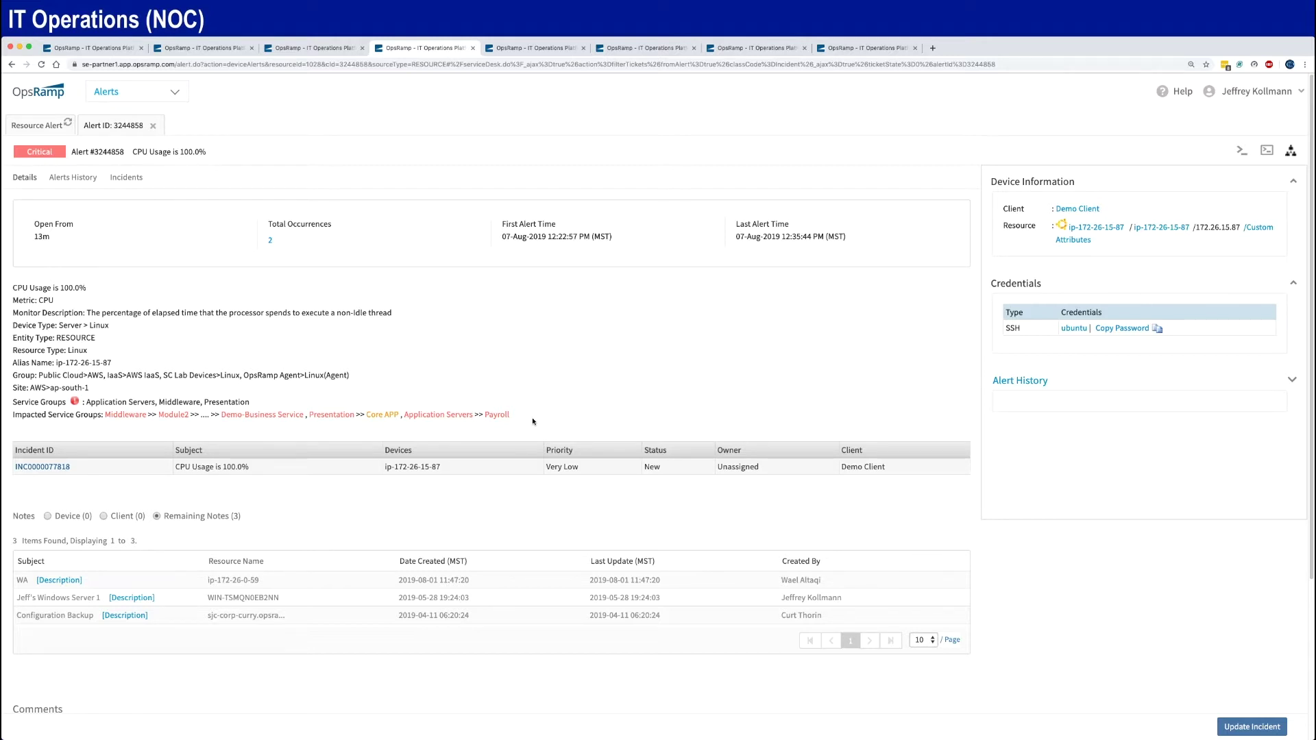
Open the incident attached to the CPU alert and compare it with the alert's details.
left_click(48, 466)
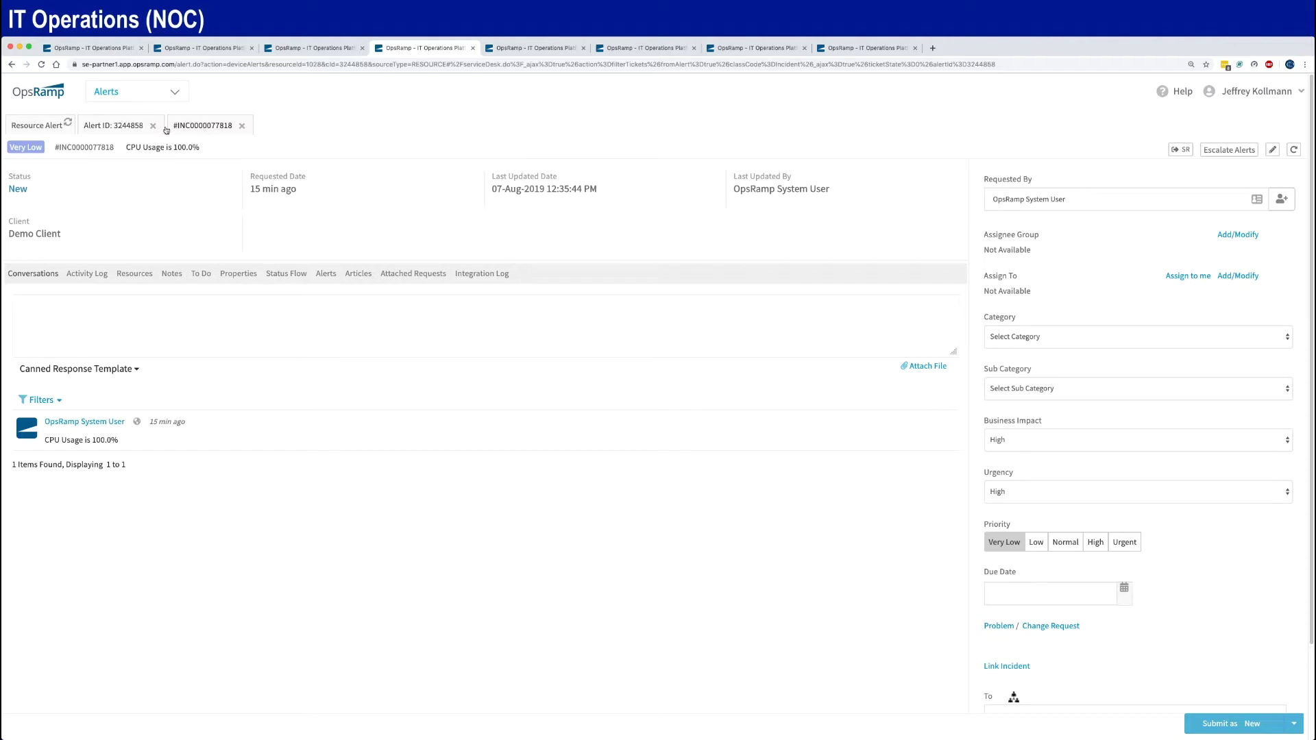
left_click(127, 126)
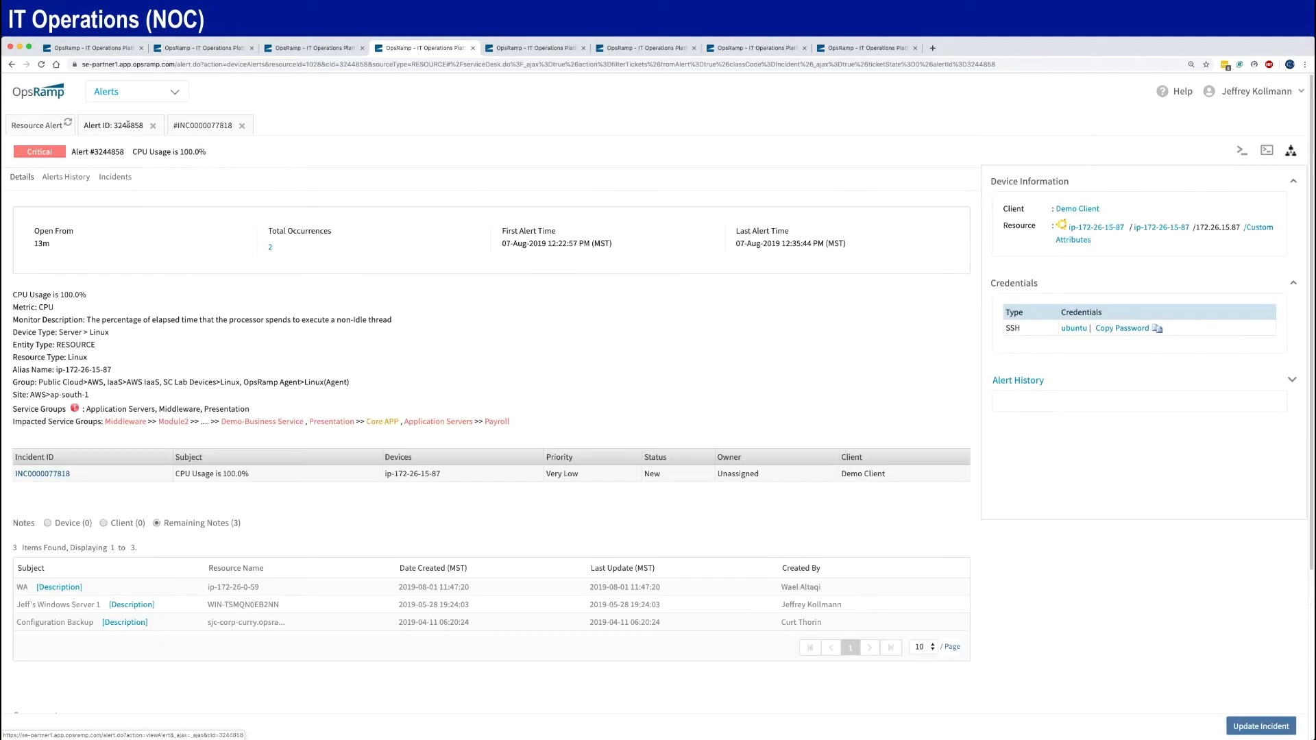
left_click(210, 125)
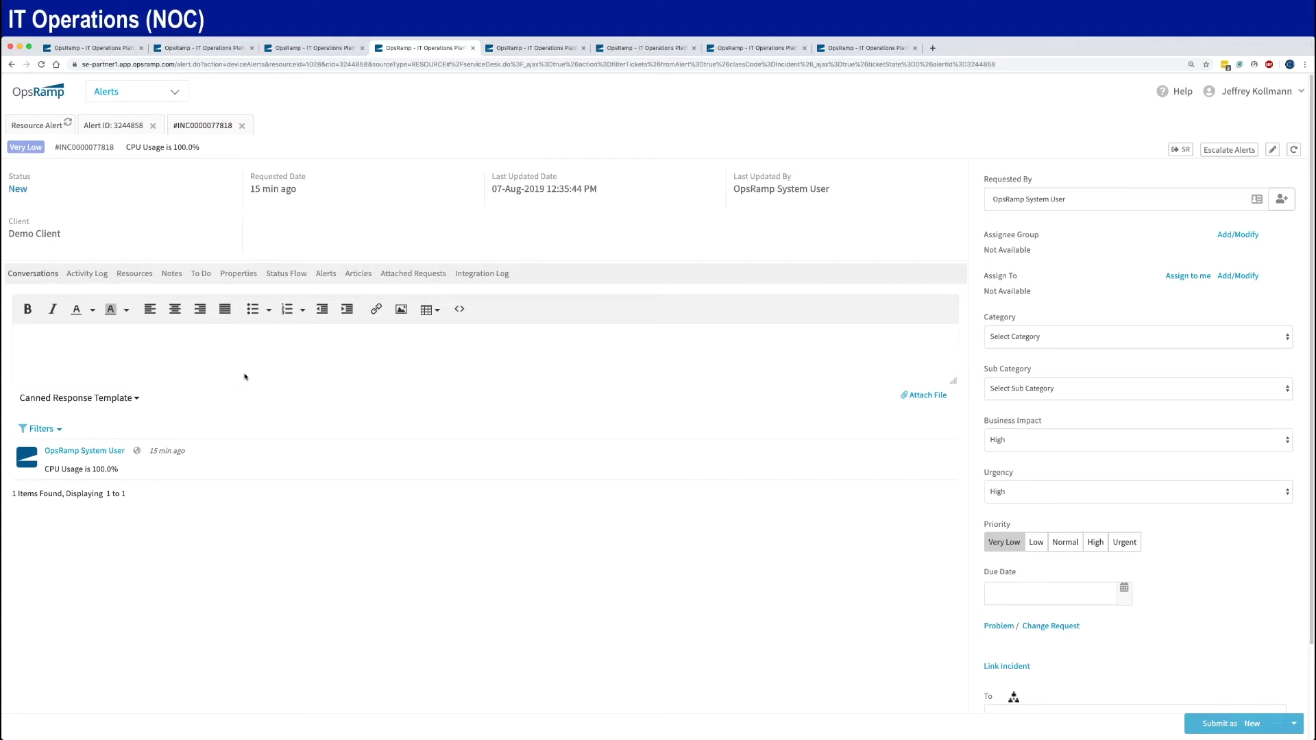
Insert the "NOC > ITSM" text snippet as the incident's conversation message and submit the incident as Open.
key("alt+space")
type("noc")
key("Down")
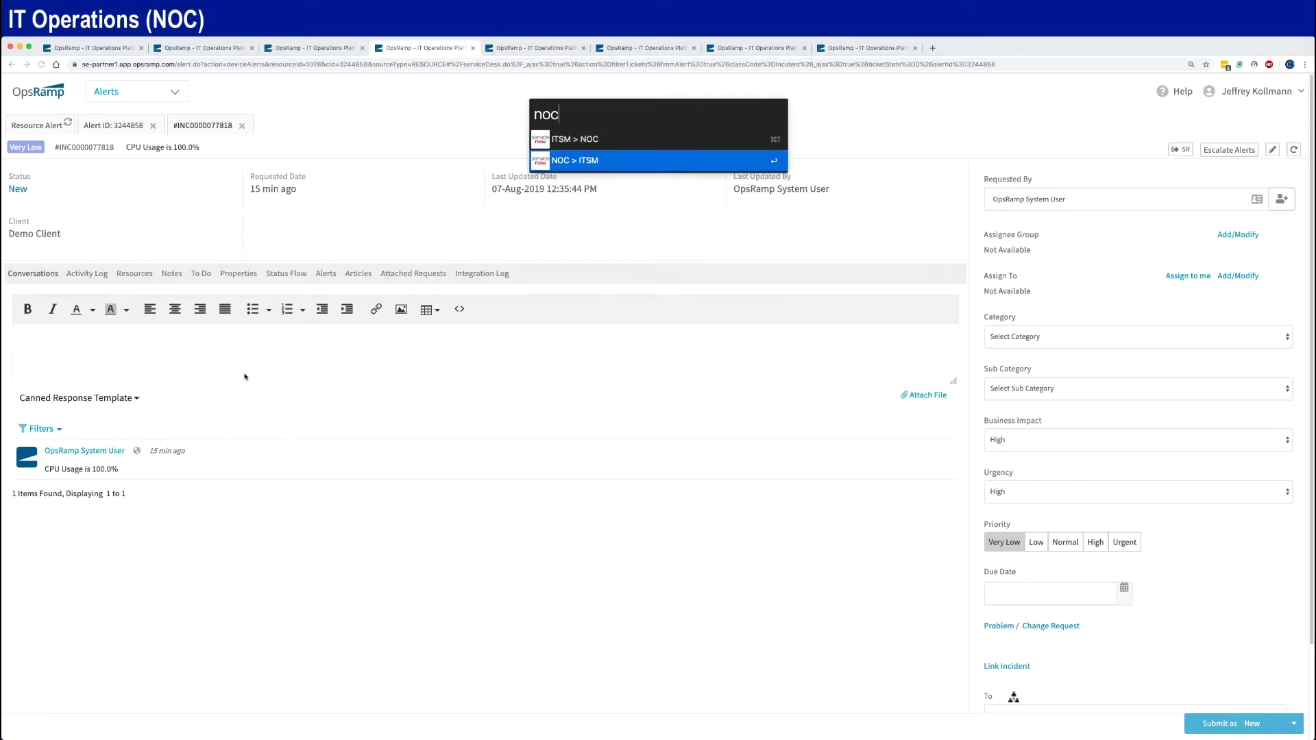
key("Return")
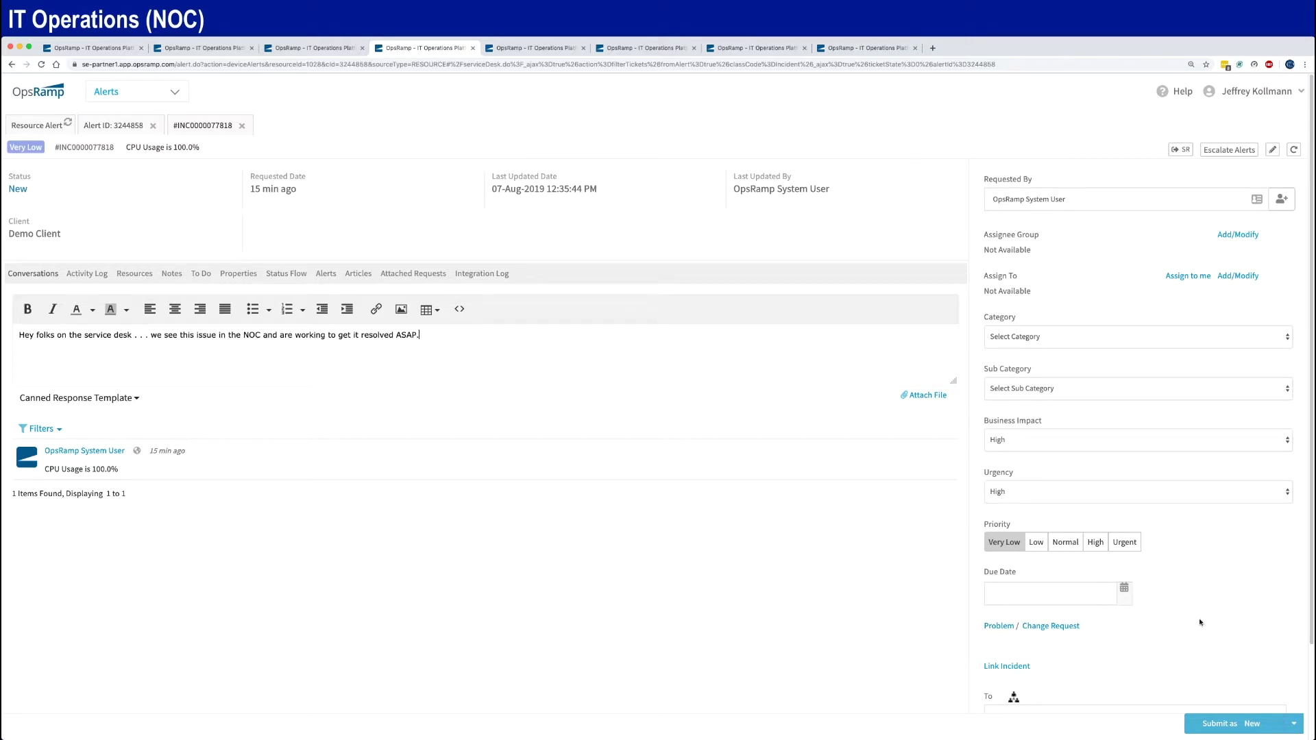
left_click(1293, 723)
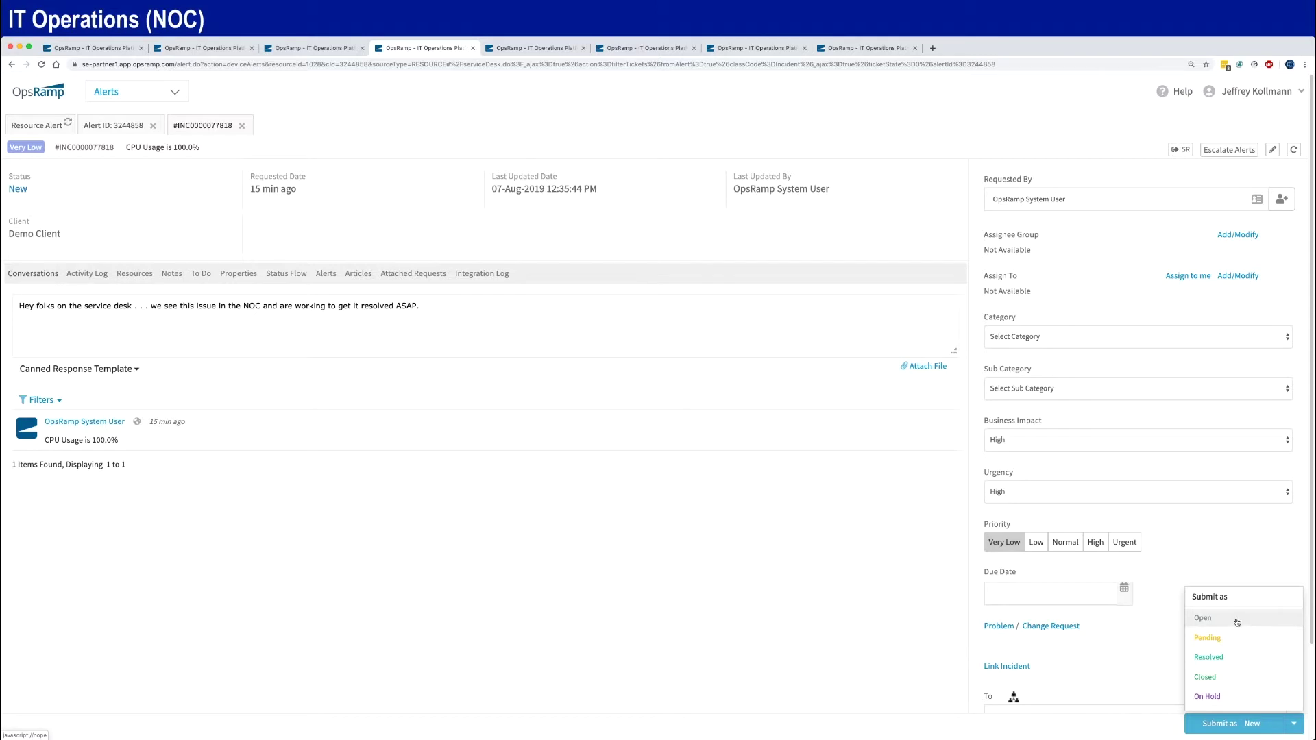
left_click(1236, 620)
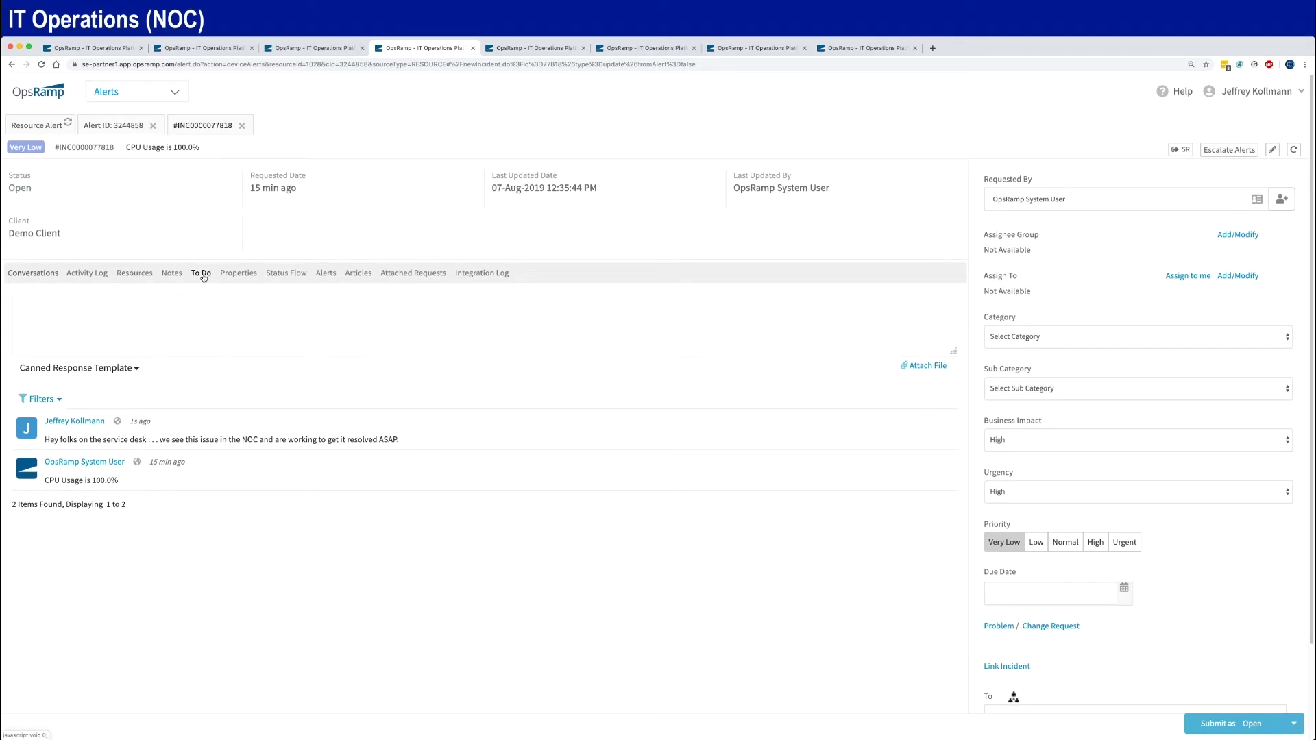
Review the incident's status flow and conversations, revisit the CPU alert's details, and return to the incident.
left_click(286, 272)
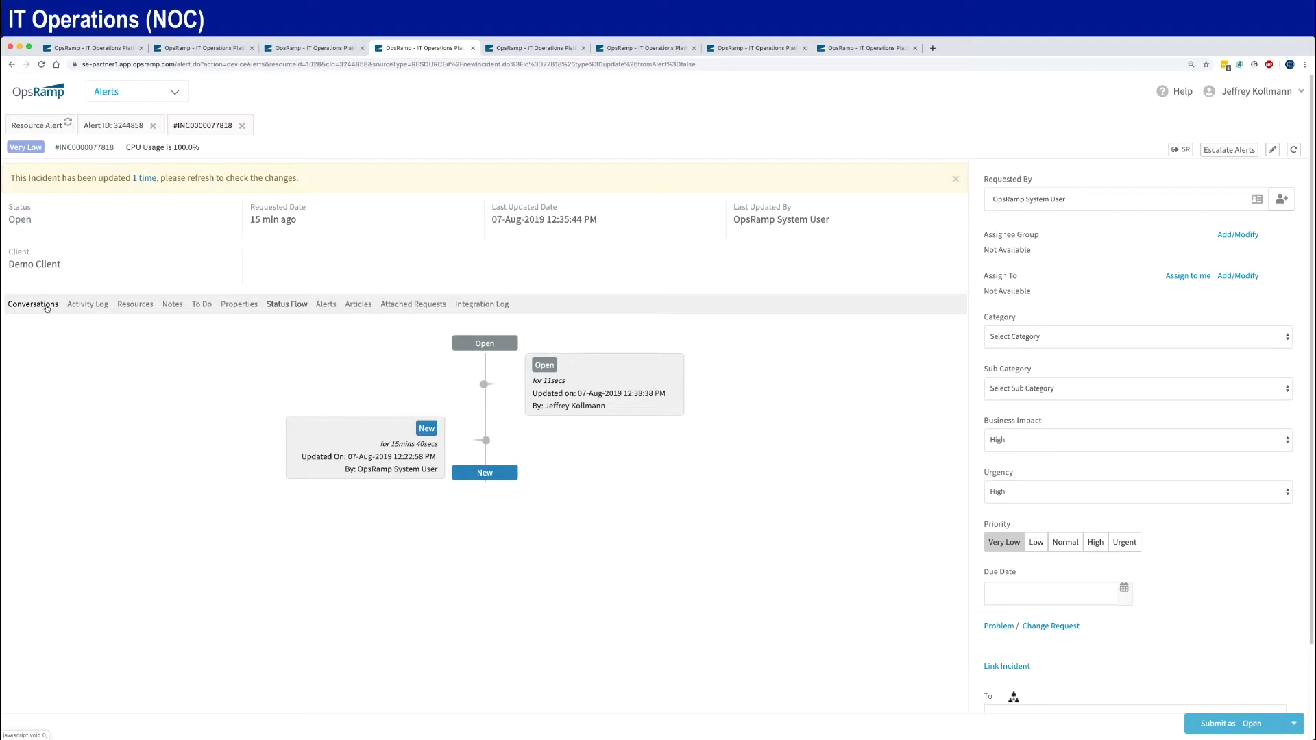
left_click(47, 307)
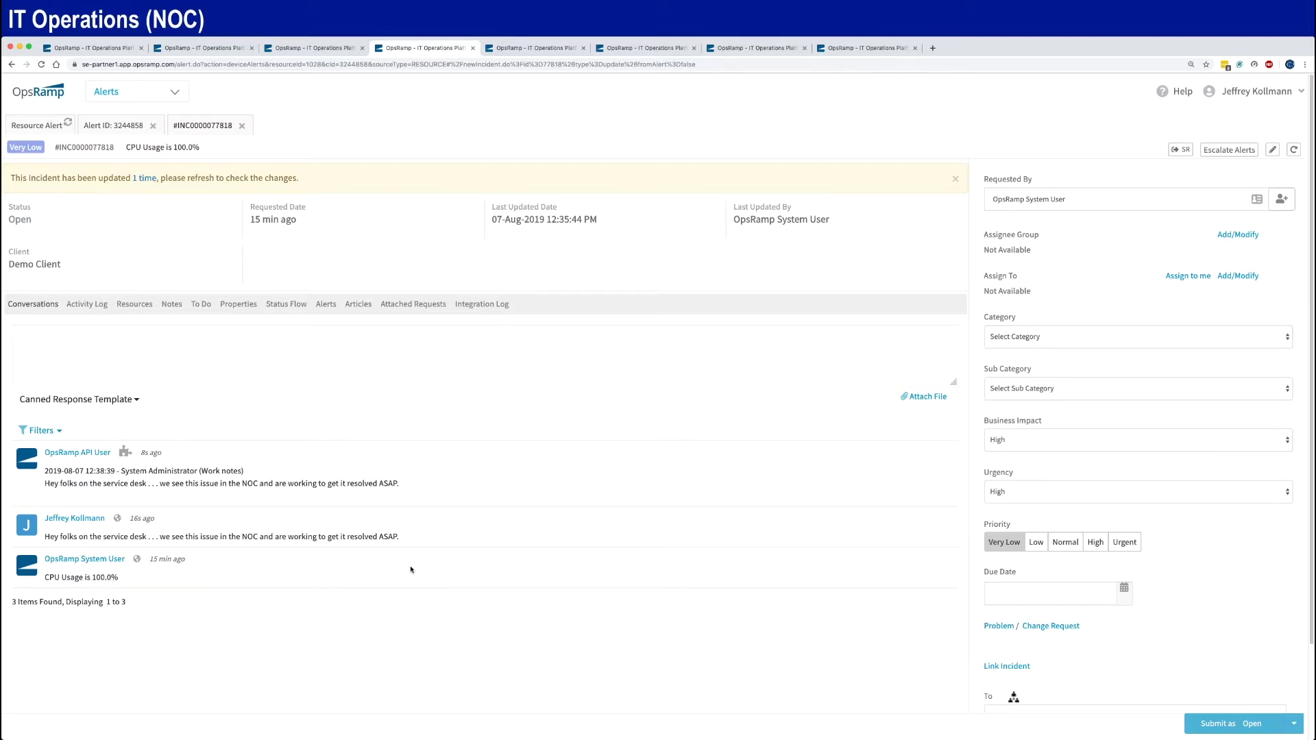
left_click(118, 126)
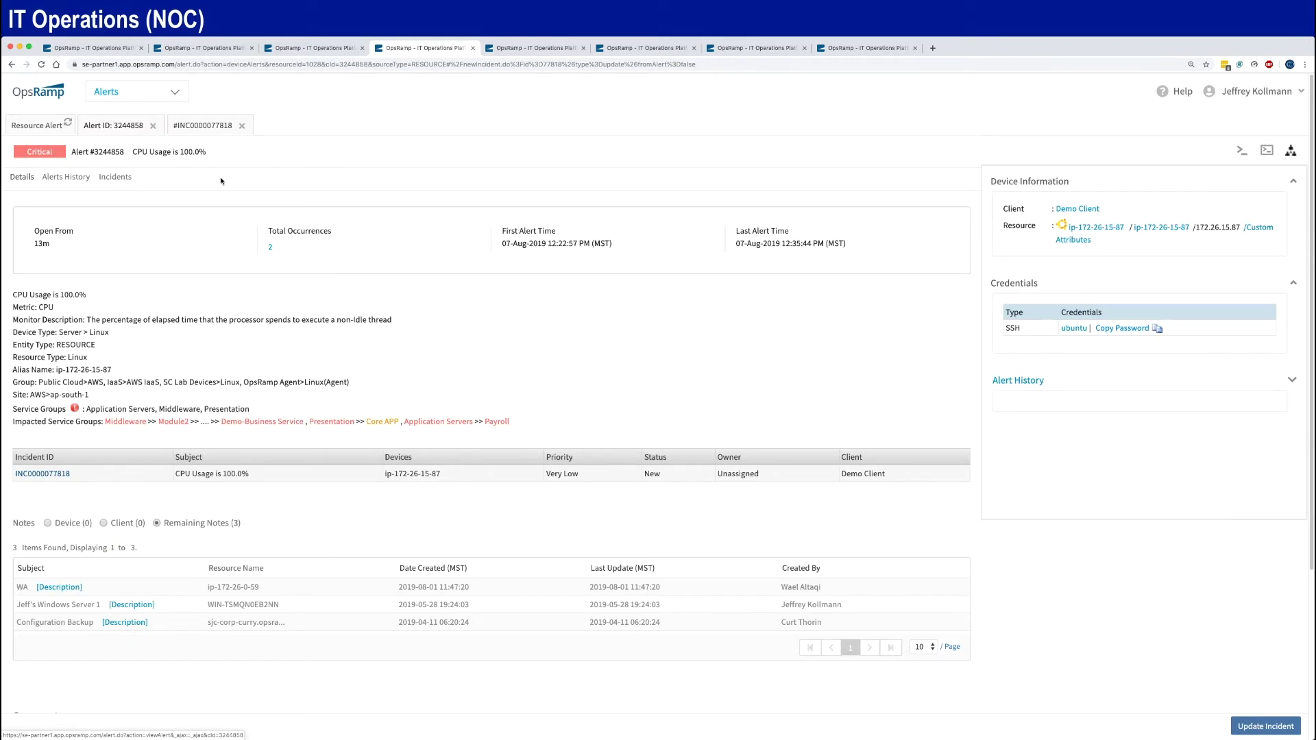
left_click(203, 126)
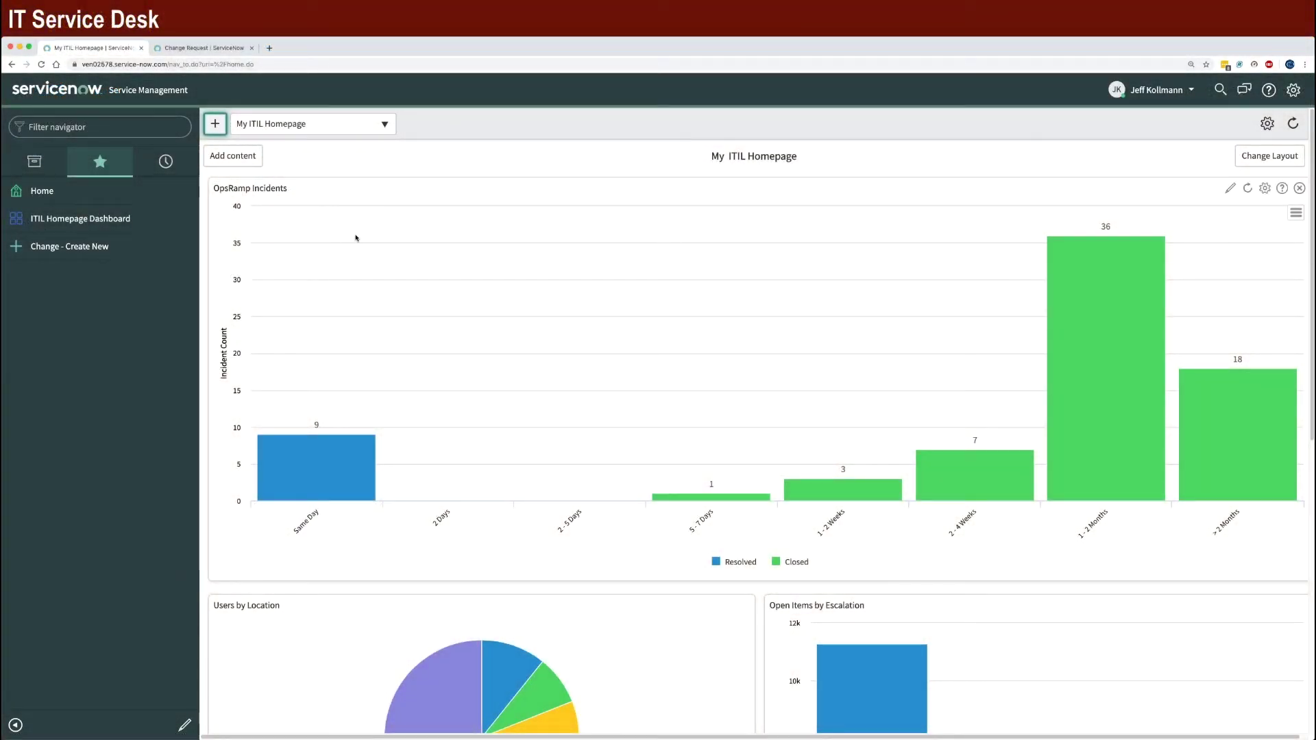
Reload the ITIL homepage and open the same-day In Progress incident from the OpsRamp Incidents chart.
left_click(40, 193)
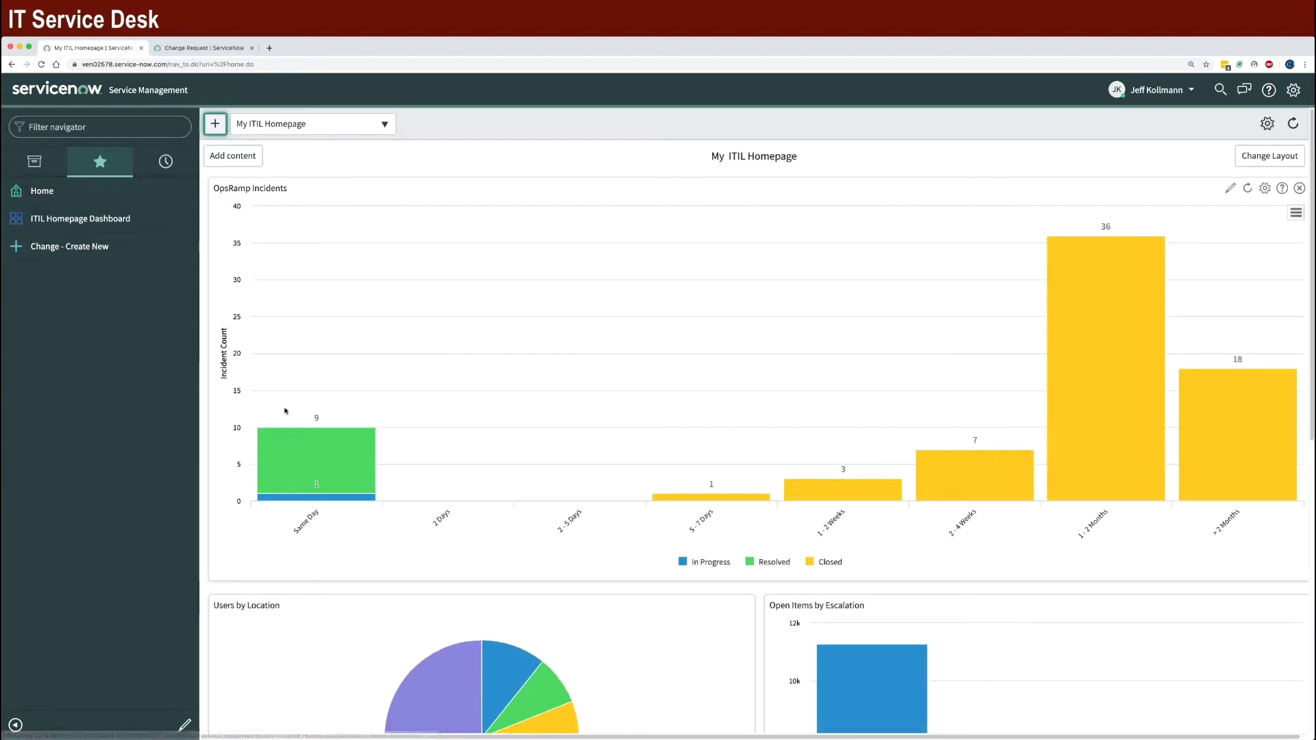
mouse_move(330, 484)
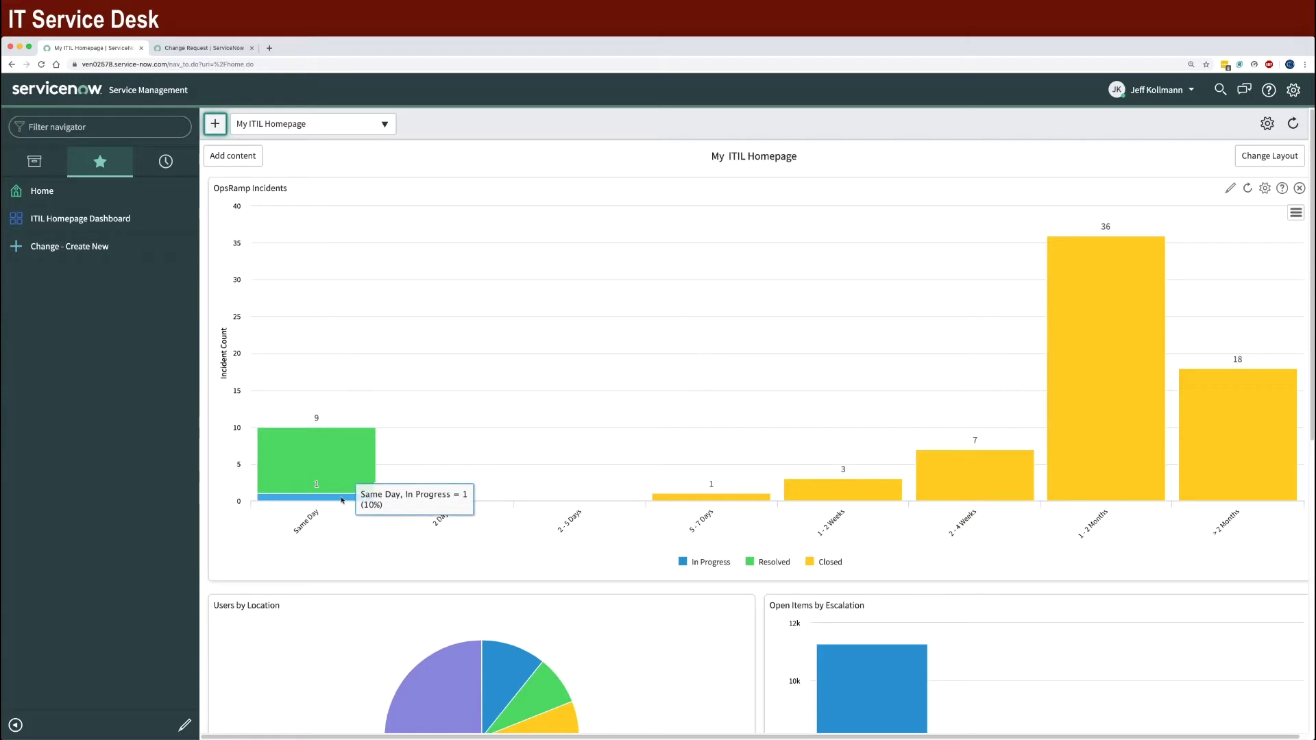
left_click(329, 497)
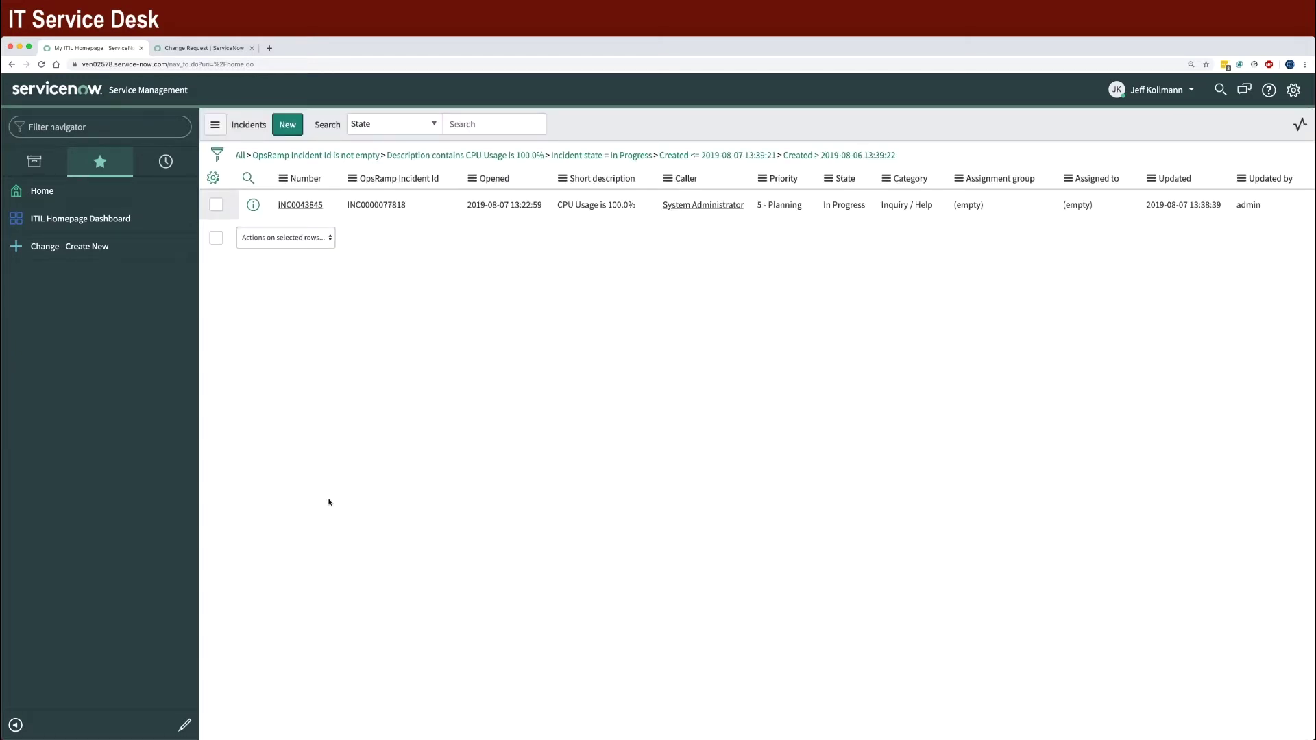
left_click(297, 205)
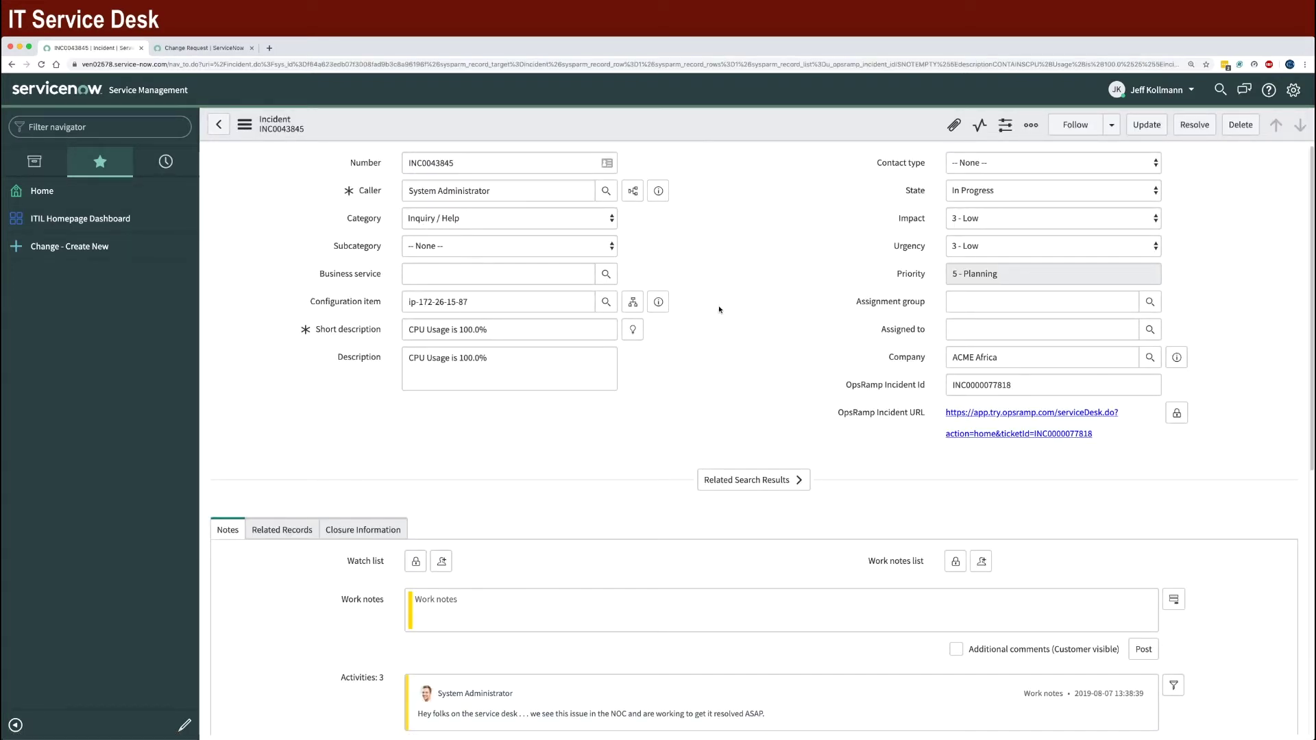
Examine the incident's configuration item and OpsRamp Incident Id fields.
left_click_drag(469, 302, 409, 301)
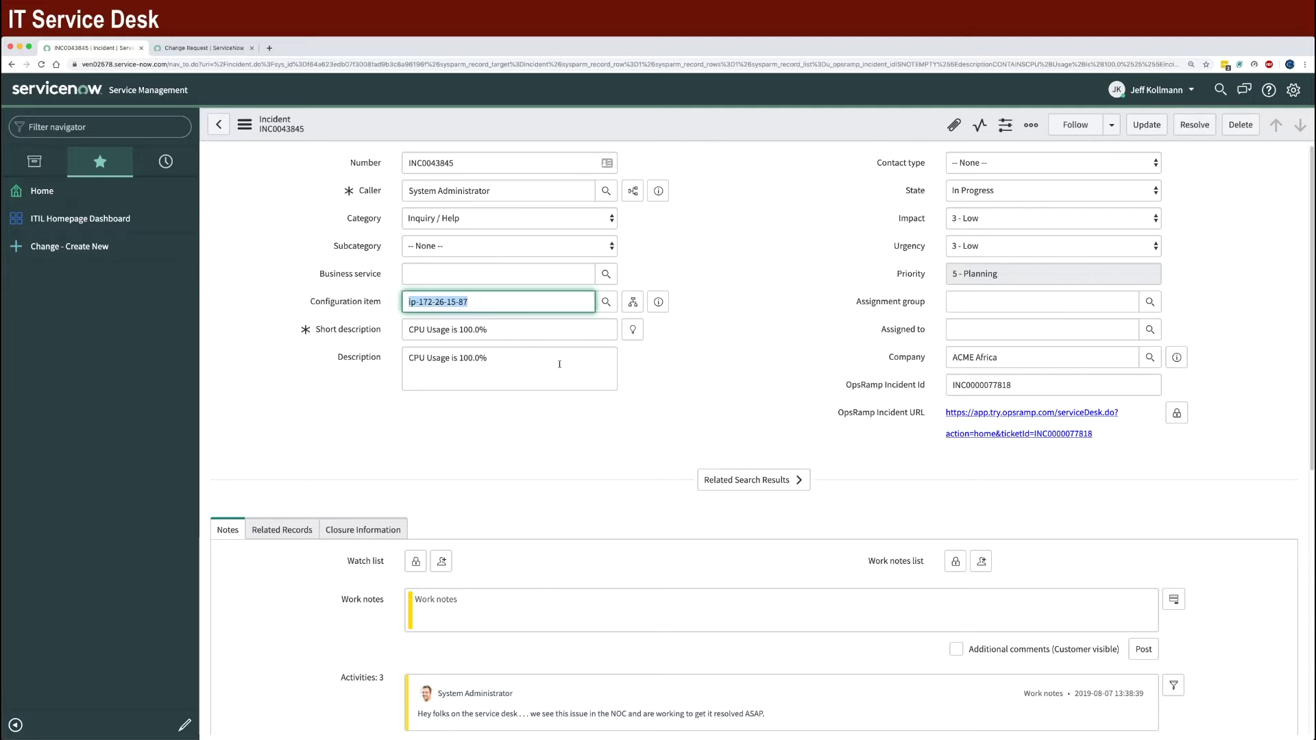
left_click(775, 315)
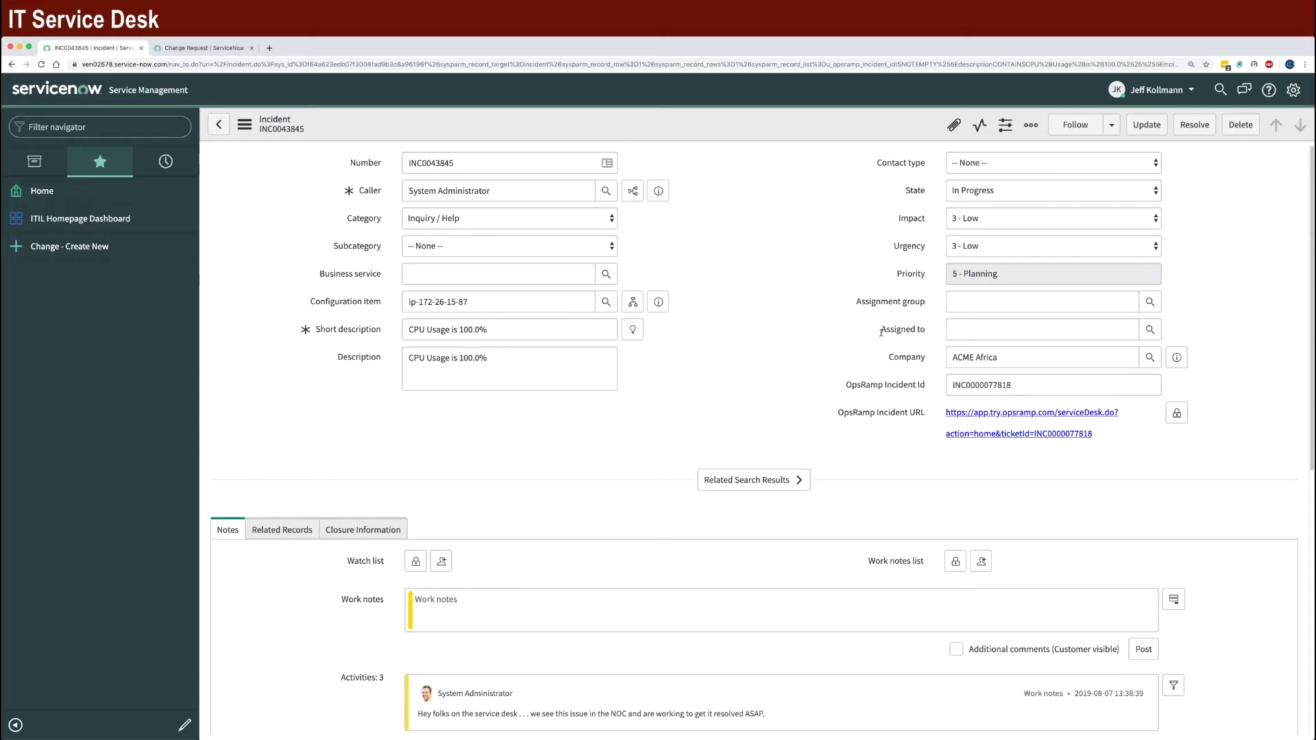
left_click_drag(1011, 384, 945, 384)
left_click(1008, 385)
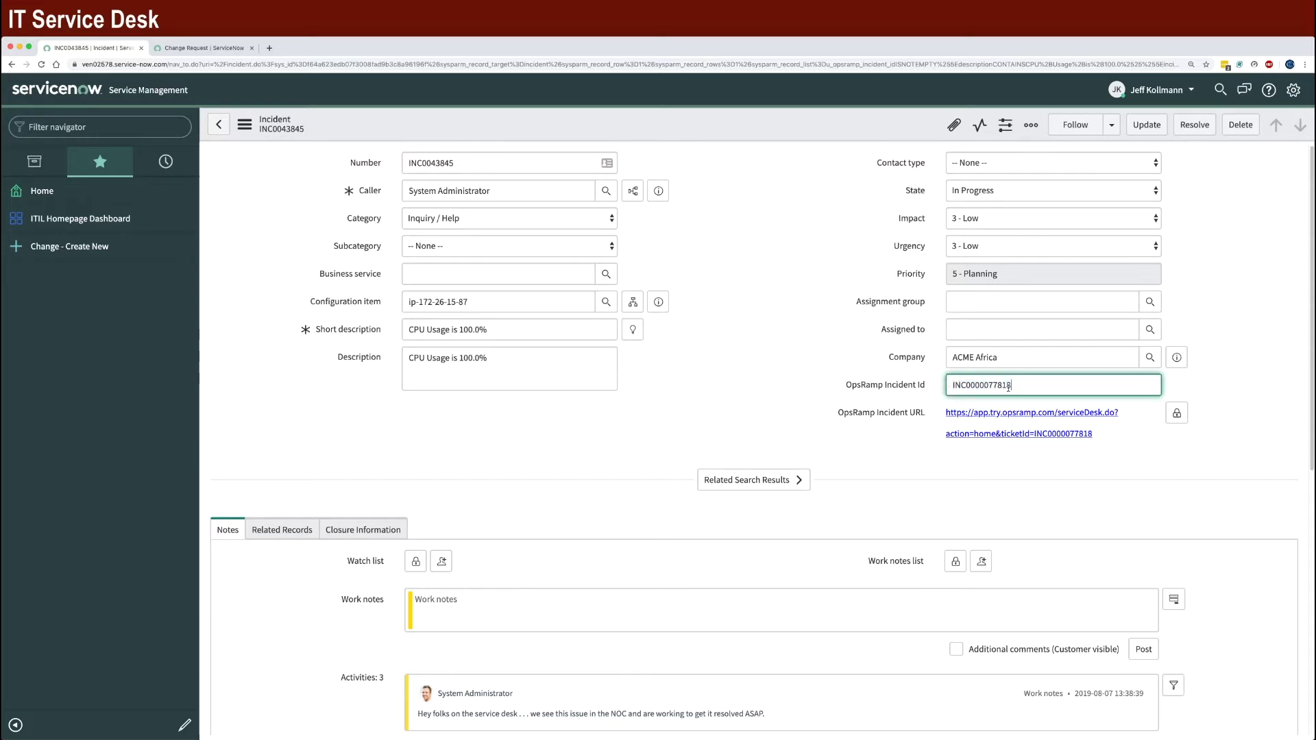
left_click(876, 382)
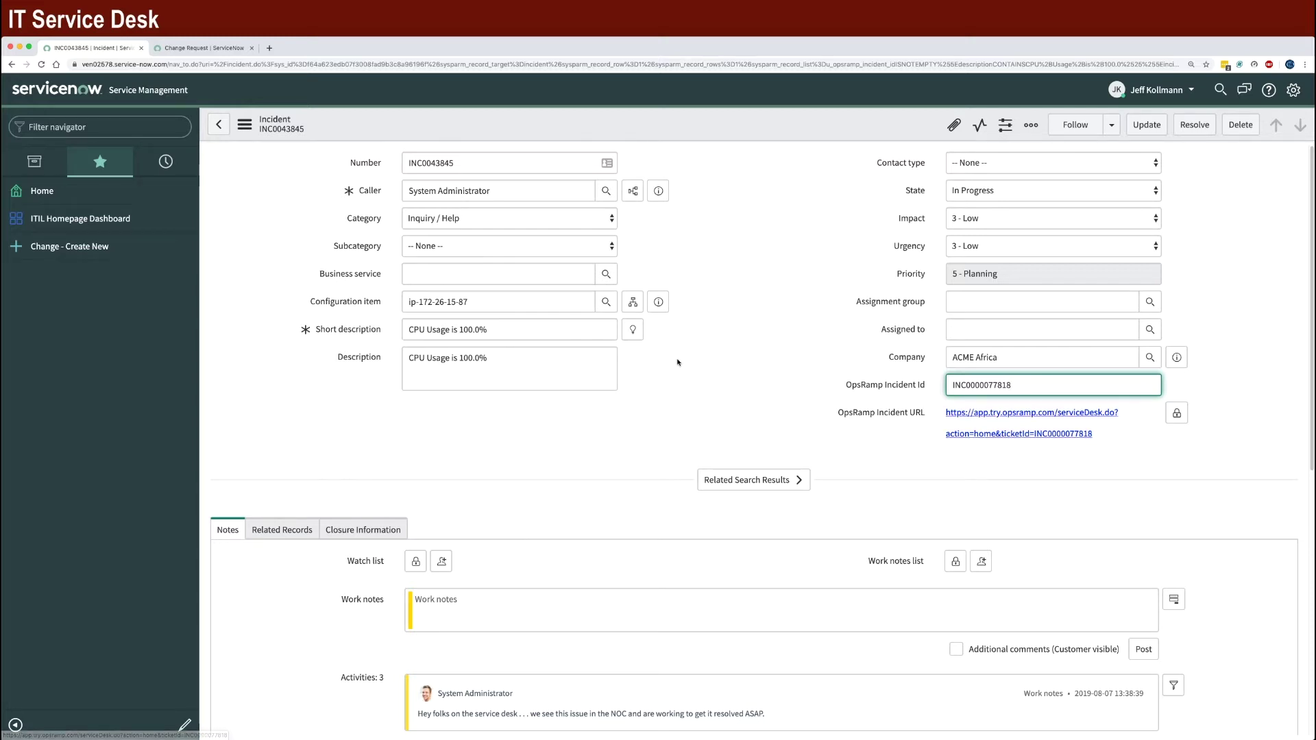
Insert the "ITSM > NOC" text snippet as the incident's work note and post it.
scroll(677, 376, "down", 2)
scroll(677, 375, "down", 1)
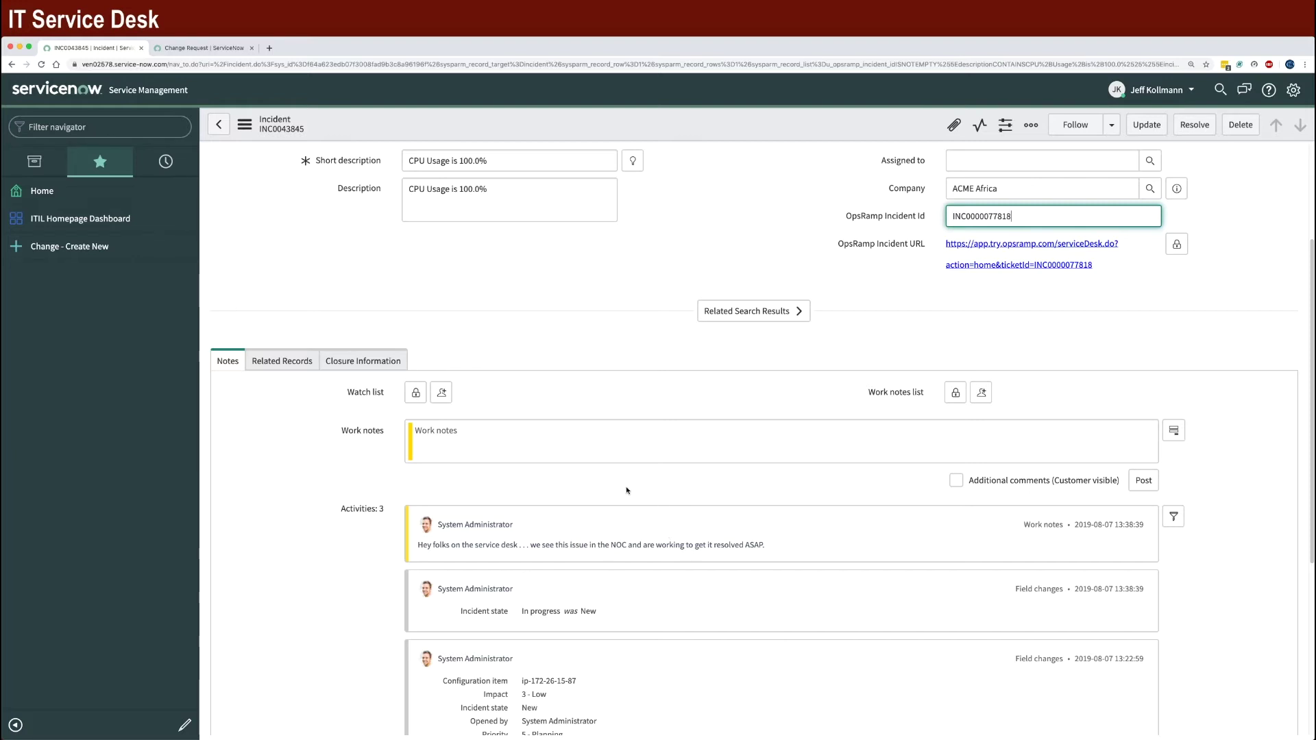
left_click(625, 443)
key("alt+space")
type("noc")
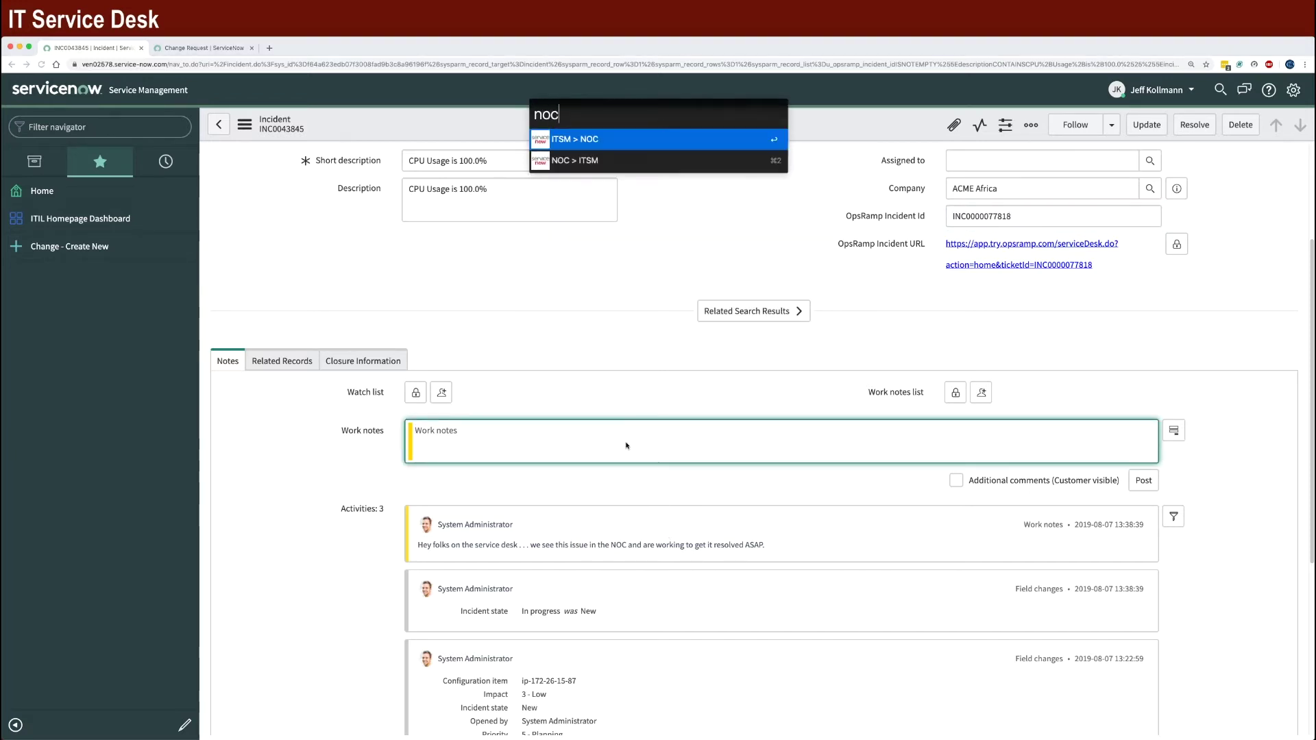
key("Return")
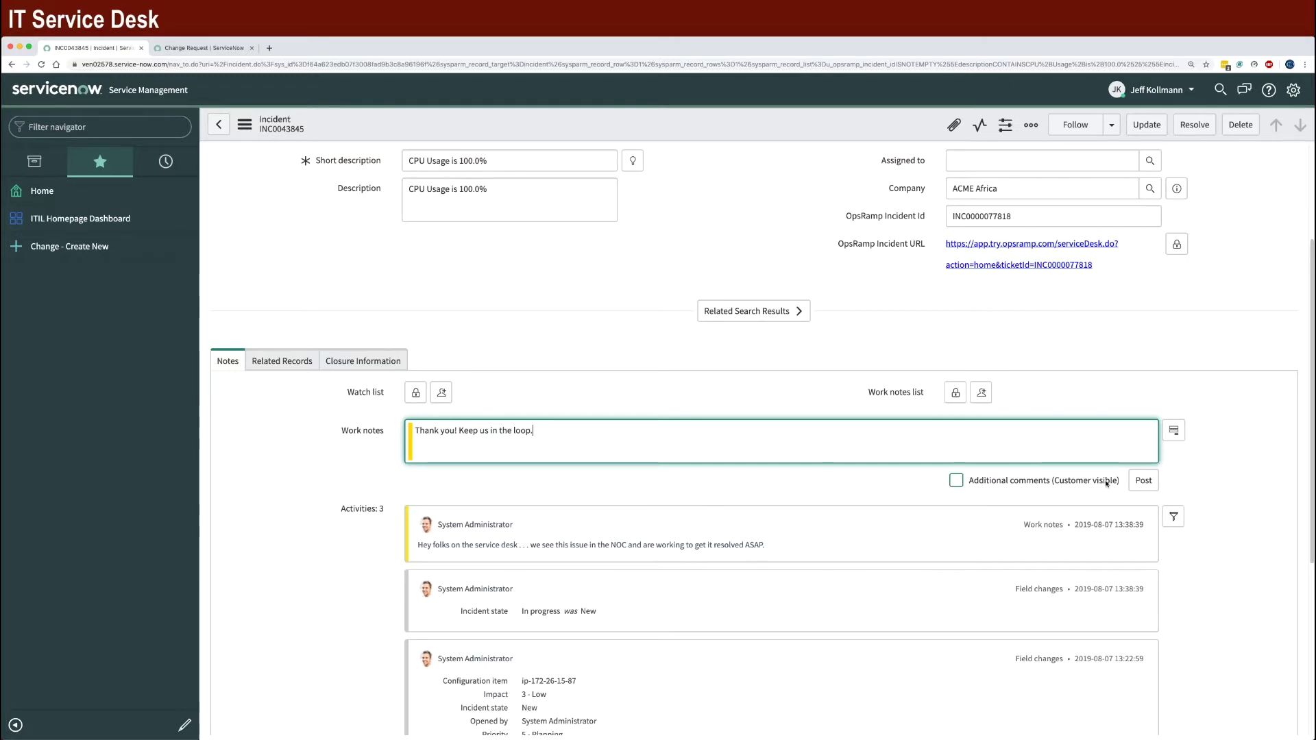
left_click(1143, 481)
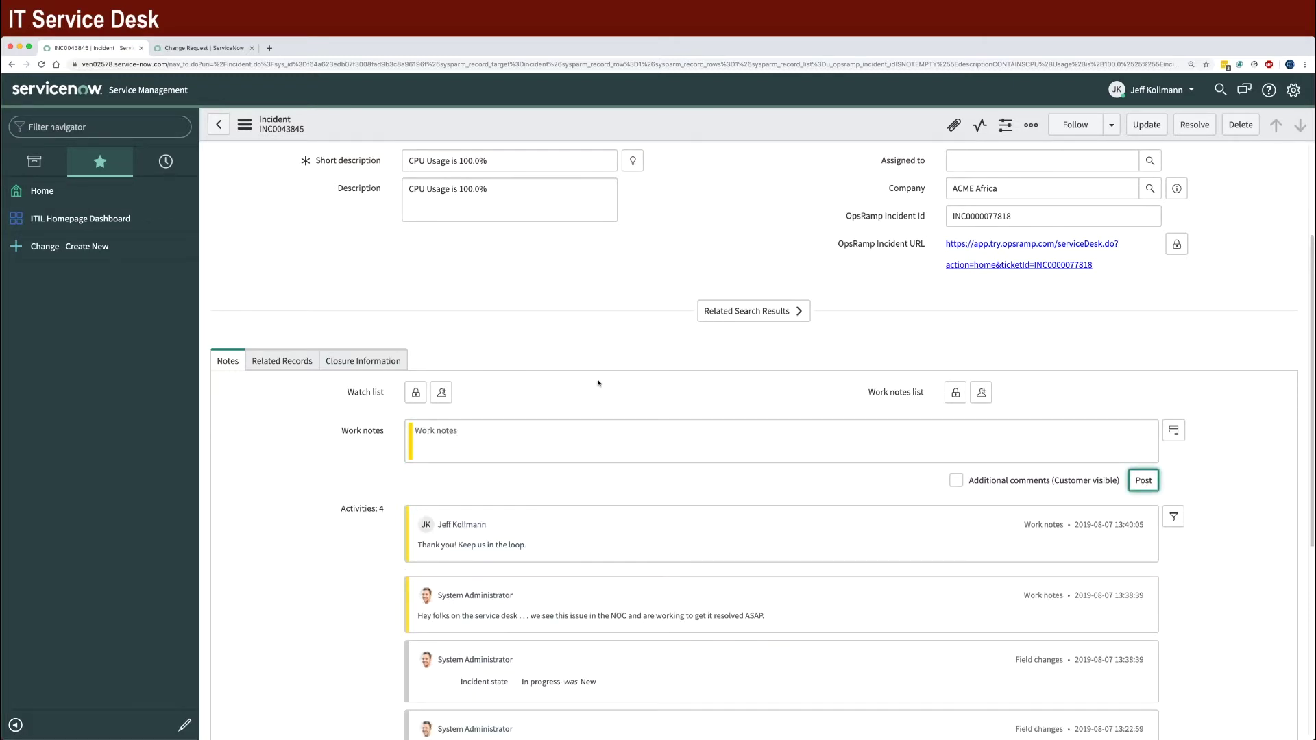
scroll(582, 379, "up", 3)
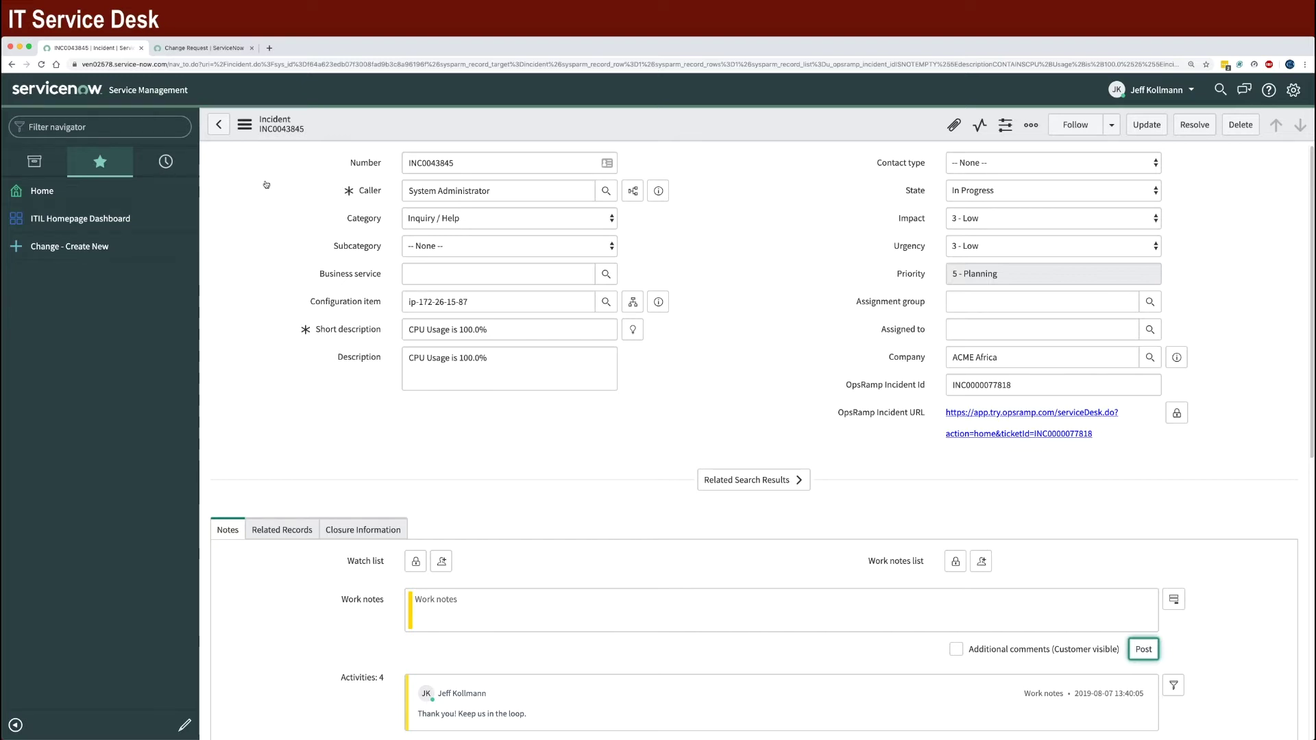
Open the server reboot change request, review its configuration item and actual start and end schedule, and update the record.
left_click(203, 49)
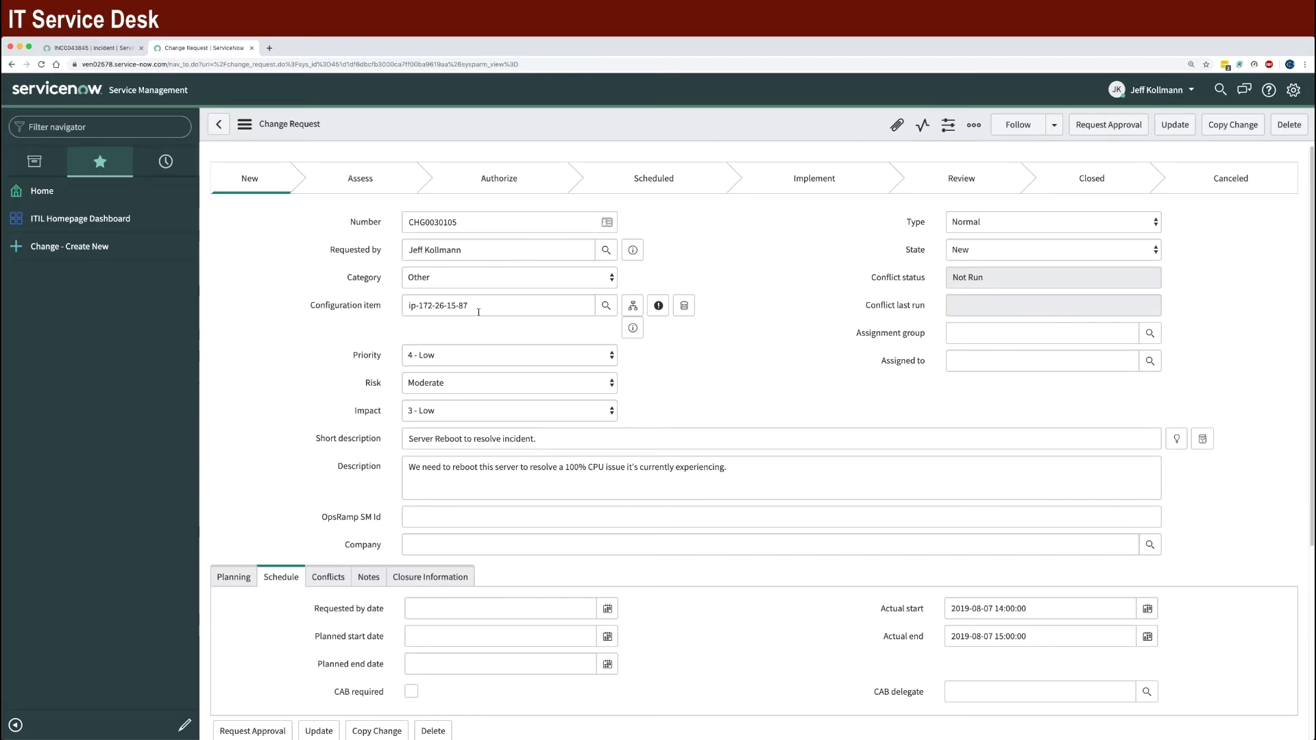
left_click(371, 305)
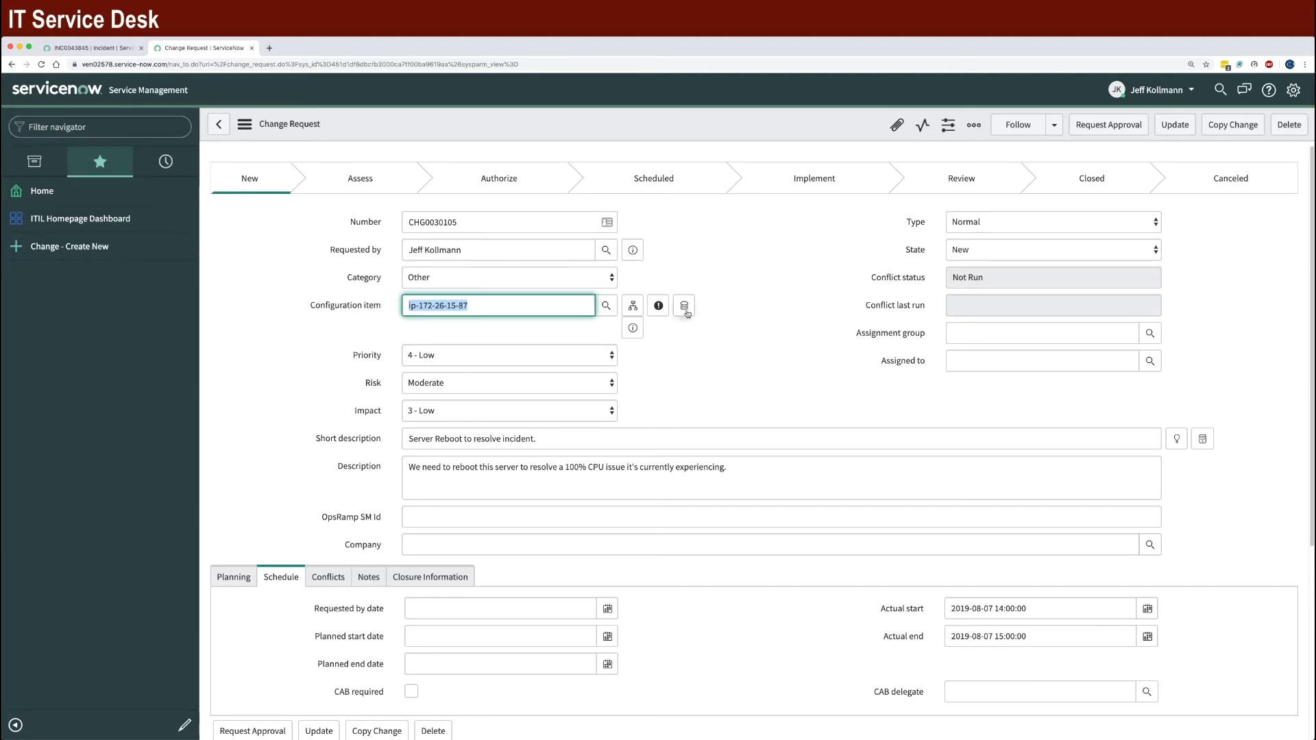
left_click(725, 291)
scroll(758, 358, "down", 3)
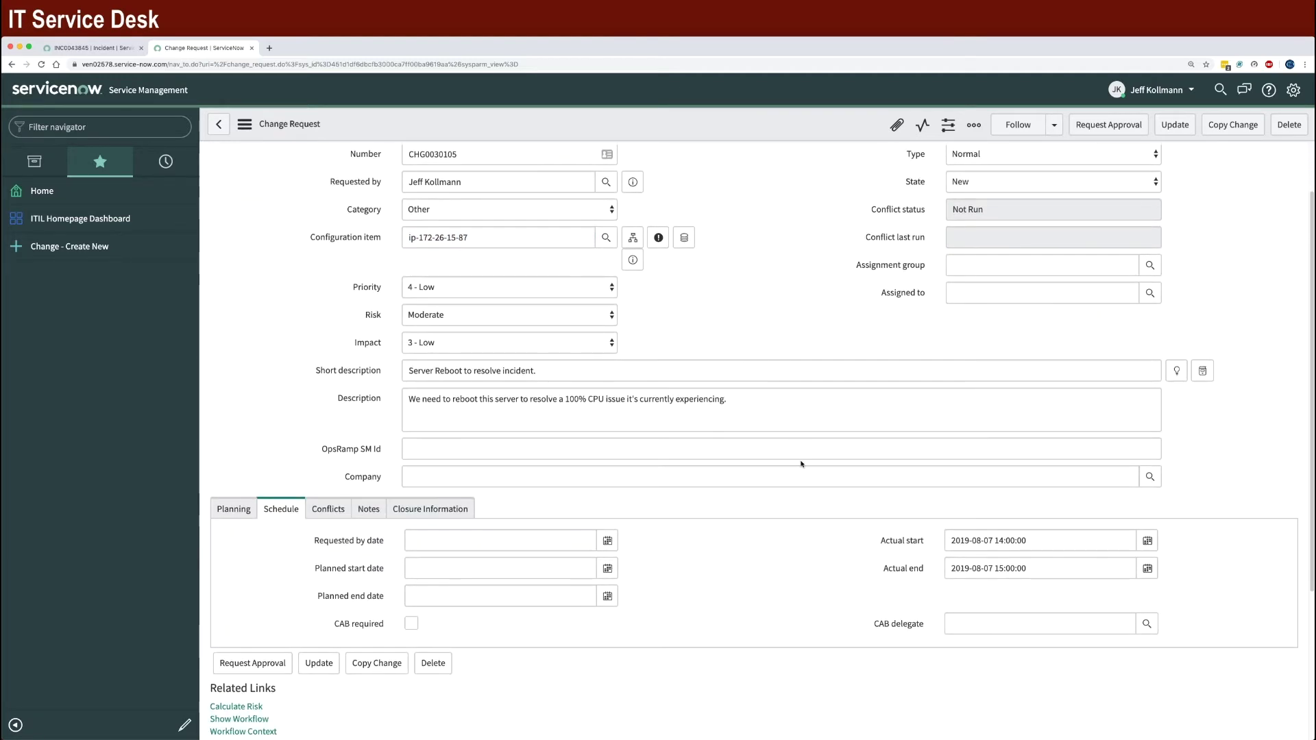
mouse_move(1039, 506)
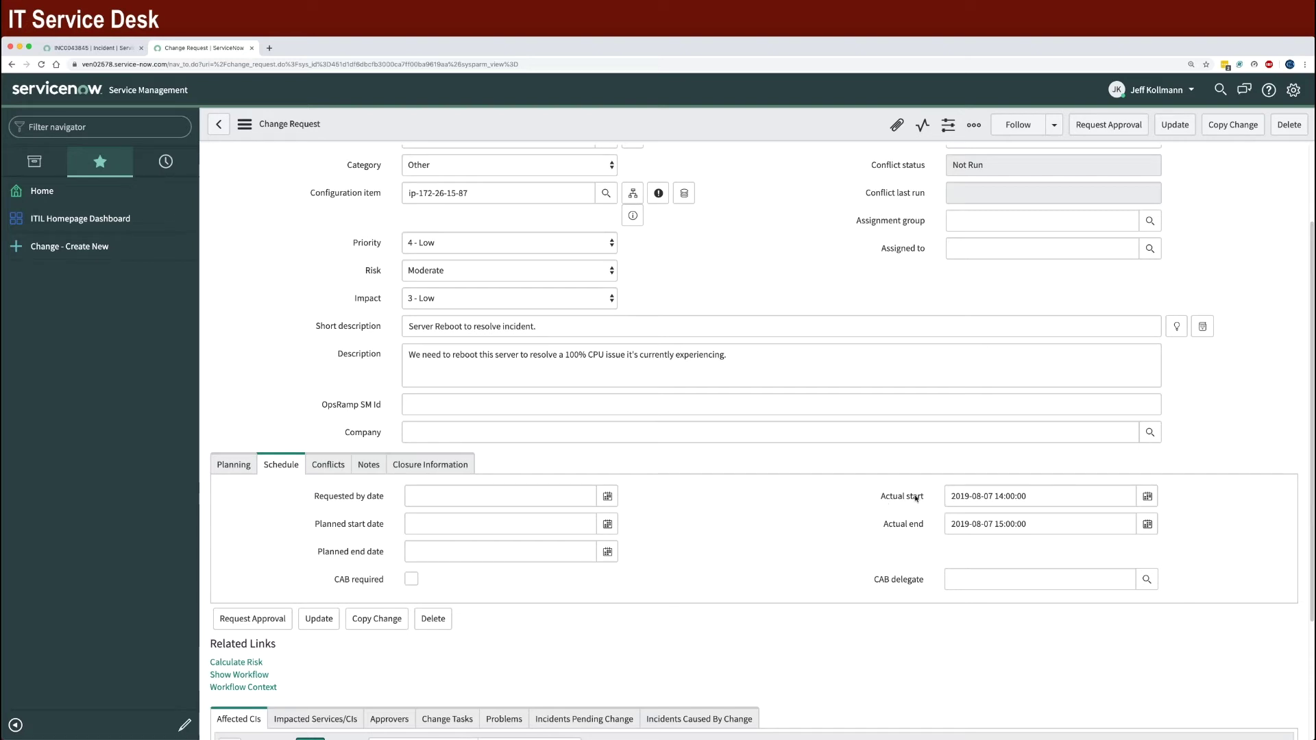
scroll(846, 491, "up", 3)
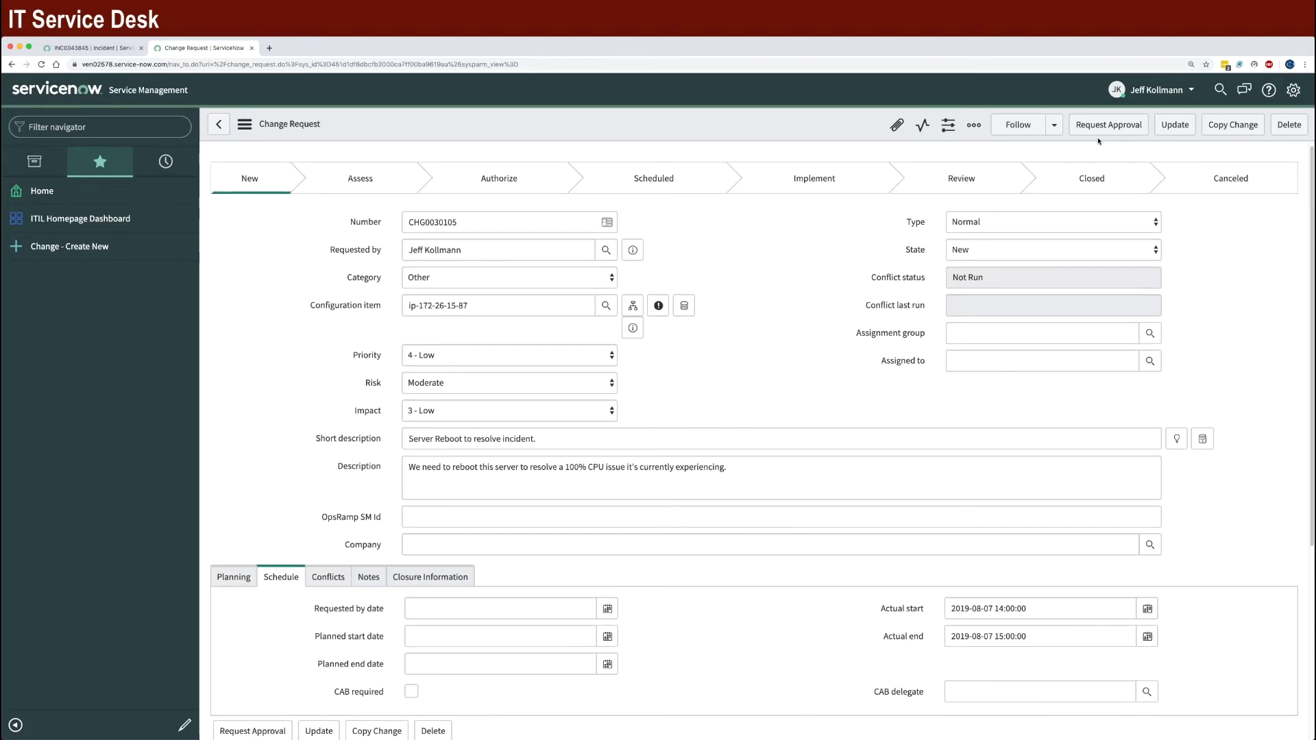
left_click(1175, 128)
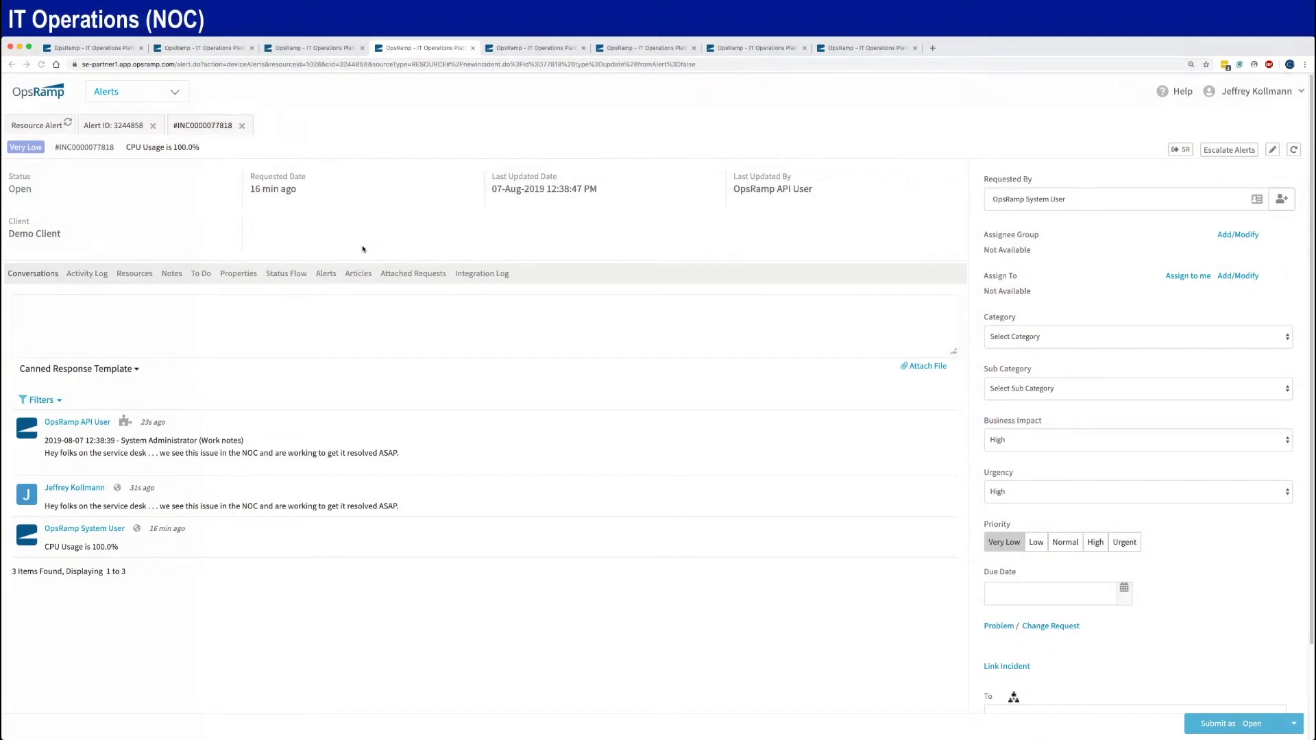
Switch to the device page in OpsRamp, close its critical alerts list, and refresh the device overview.
left_click(315, 51)
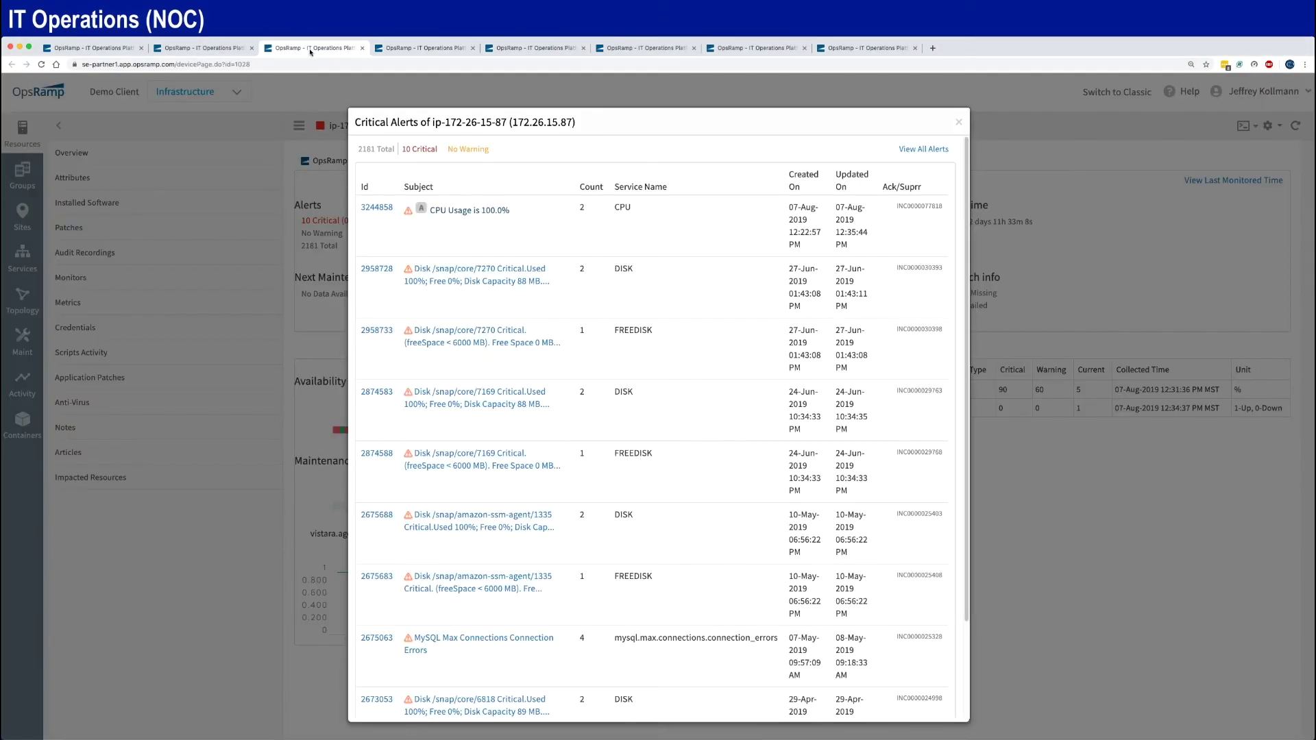
left_click(958, 122)
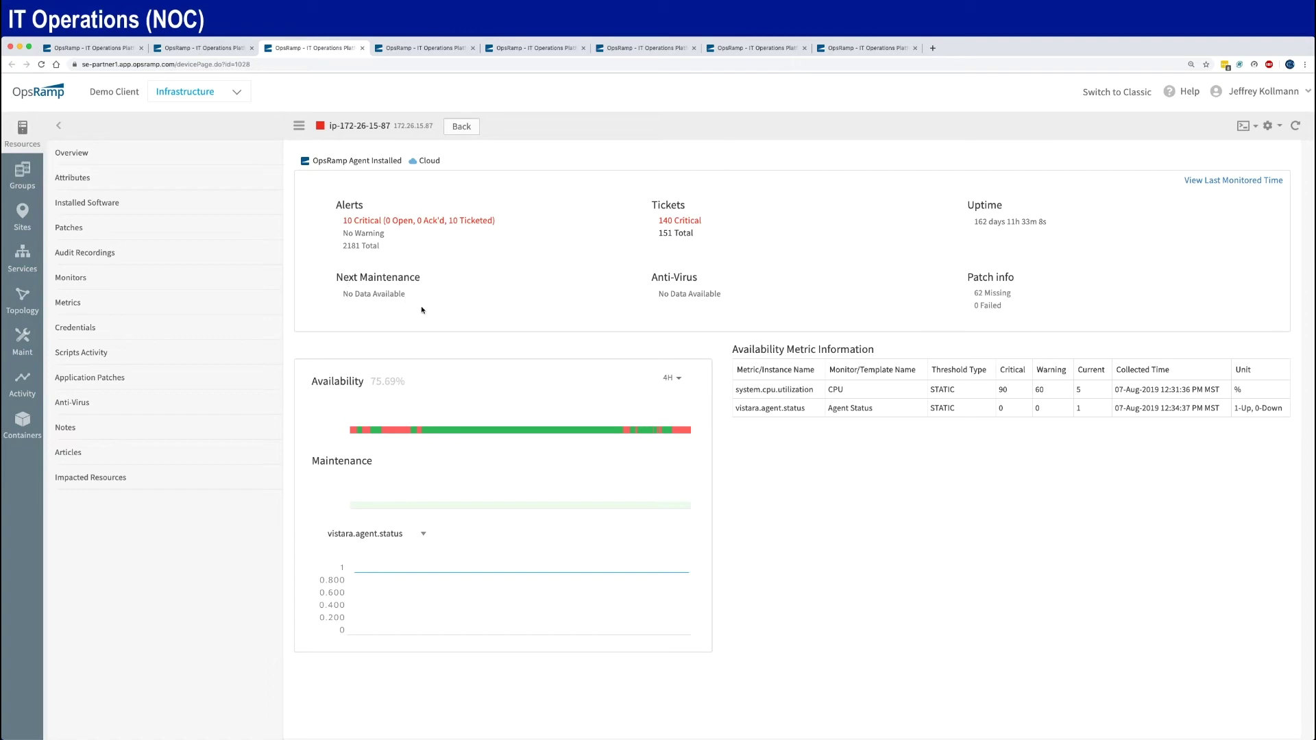
left_click(1295, 126)
Open the device's next maintenance window, examine its schedule and reason, and close the details.
left_click(396, 294)
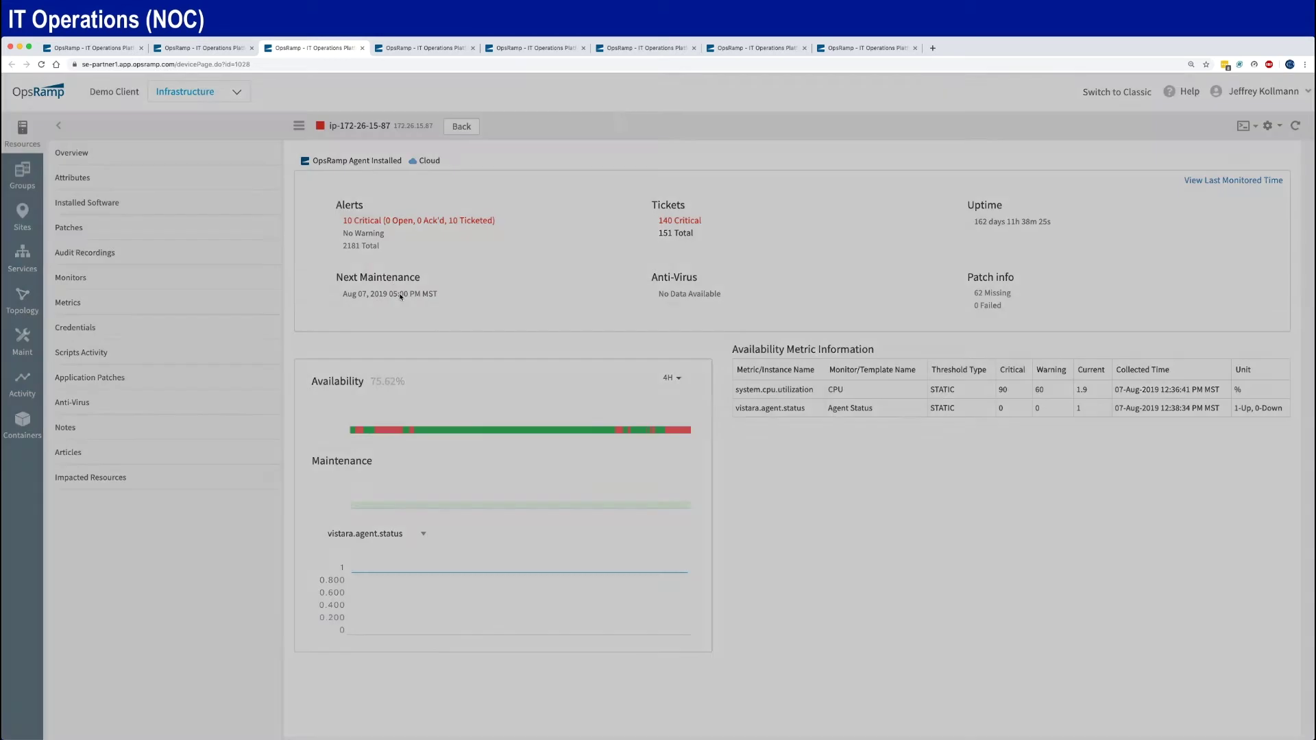
mouse_move(668, 471)
left_mouse_down()
mouse_move(568, 444)
mouse_move(664, 476)
left_mouse_up()
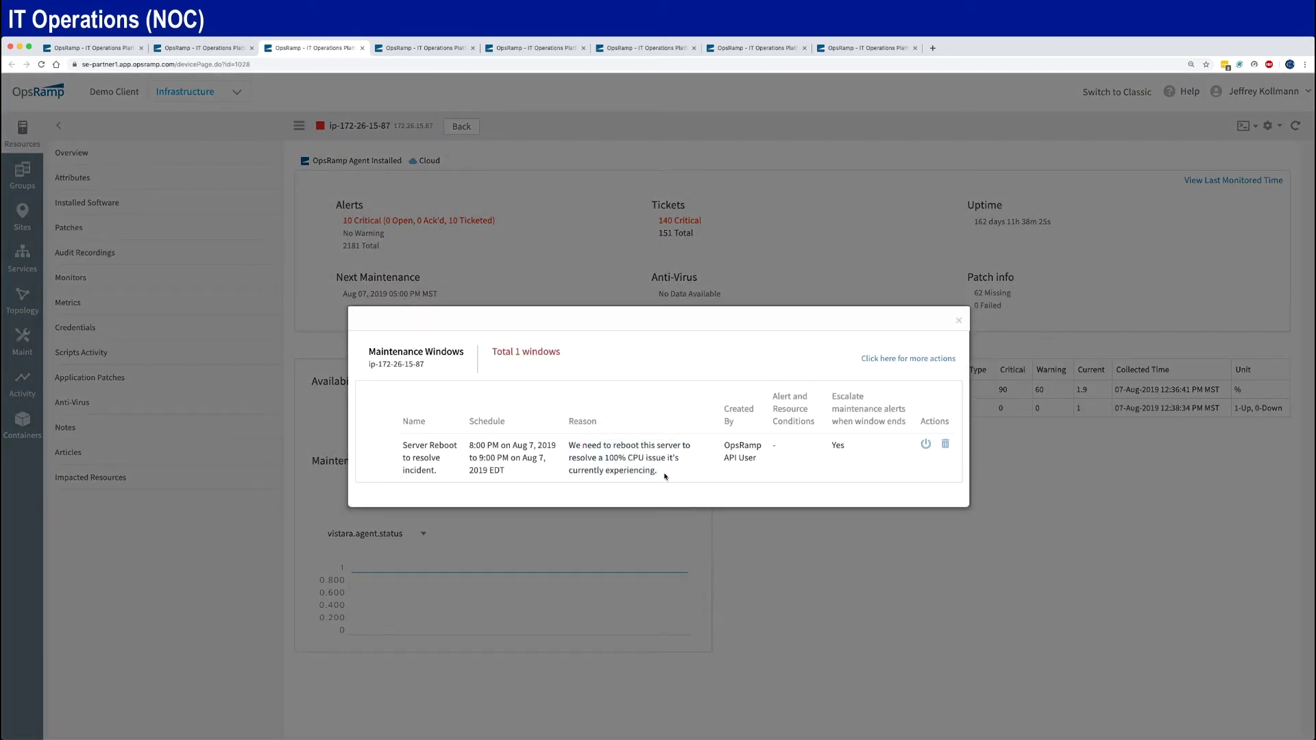
left_click_drag(469, 444, 509, 471)
left_click(510, 470)
left_click(958, 322)
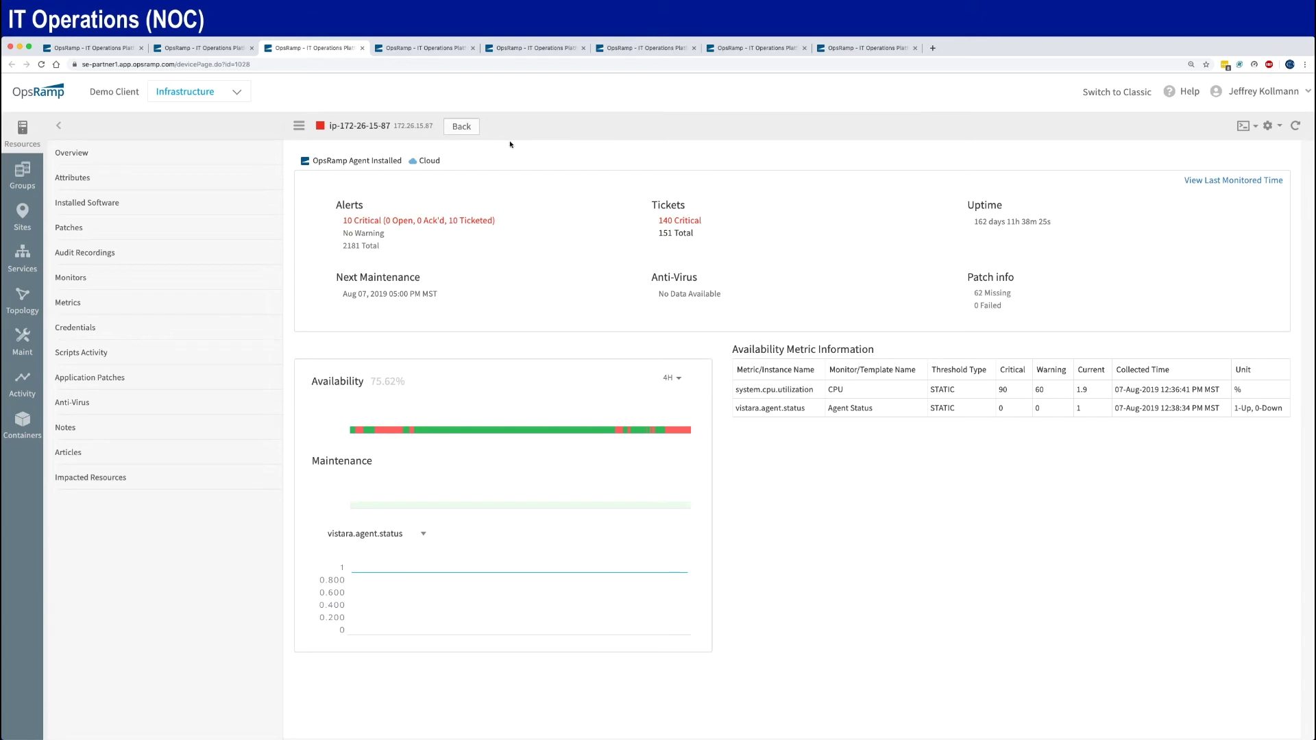
Run the "OpsRamp Alert (OK)" launcher workflow to submit an OK state for the CPU alert, and return to the device page.
key("alt+space")
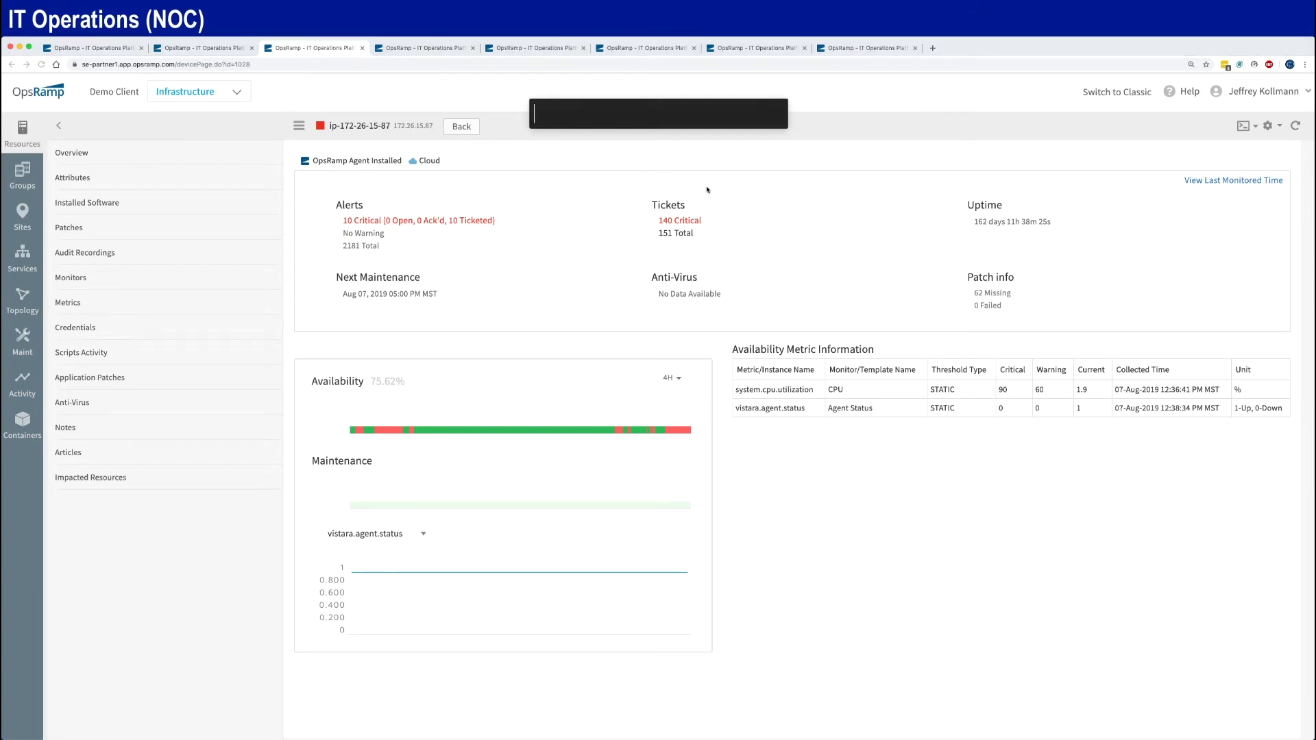
type("alert")
key("Down")
key("Down")
key("Down")
key("Down")
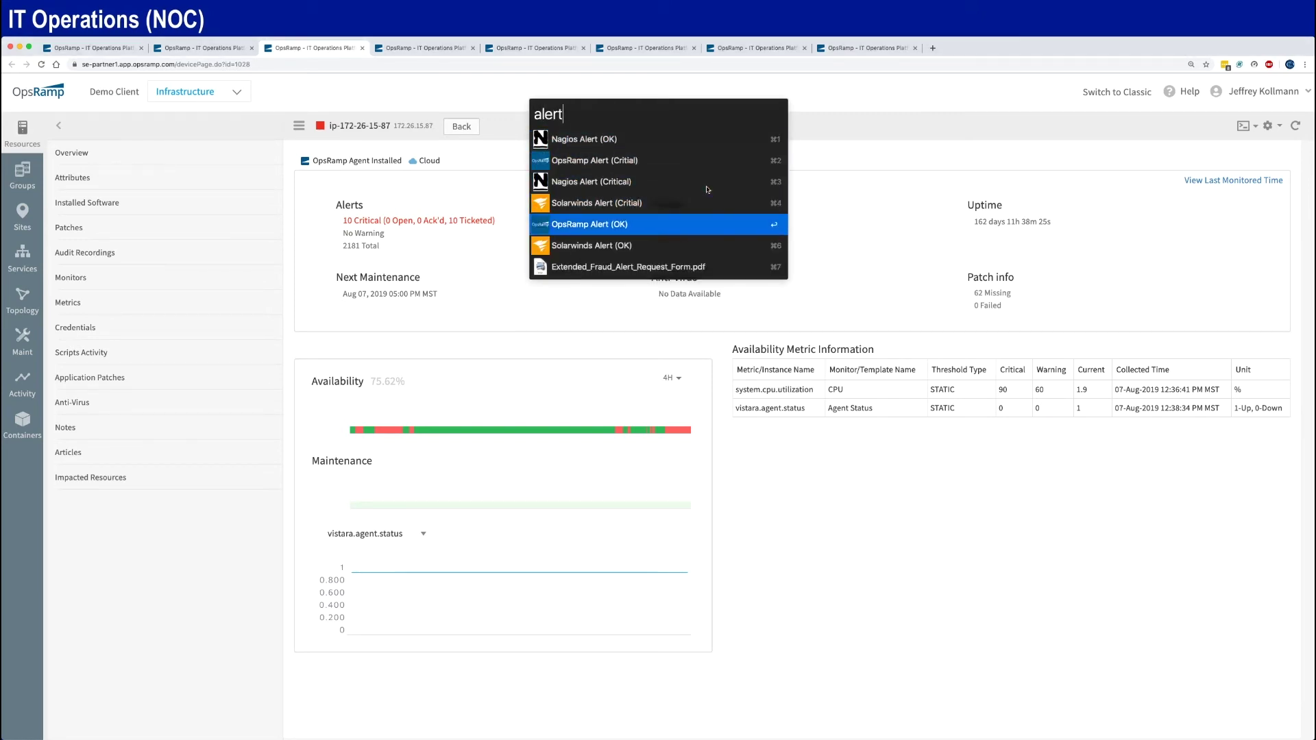
key("Return")
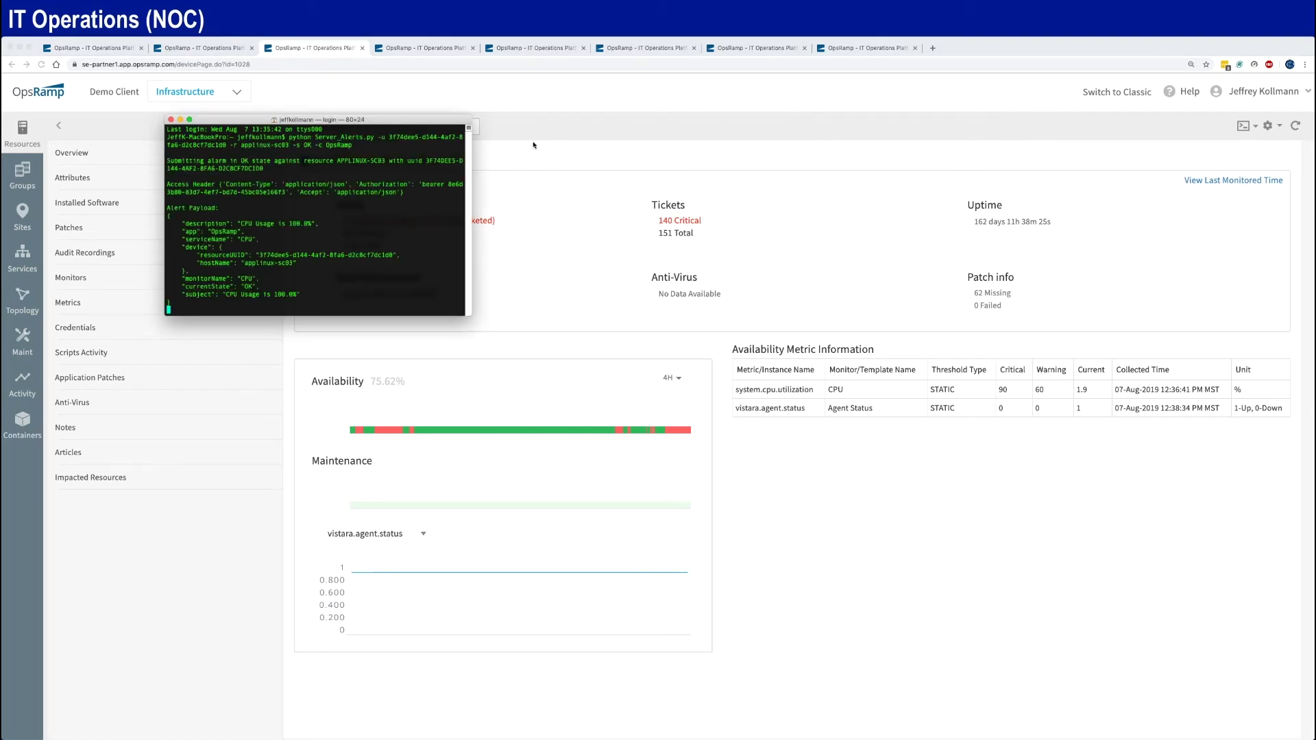
left_click(578, 112)
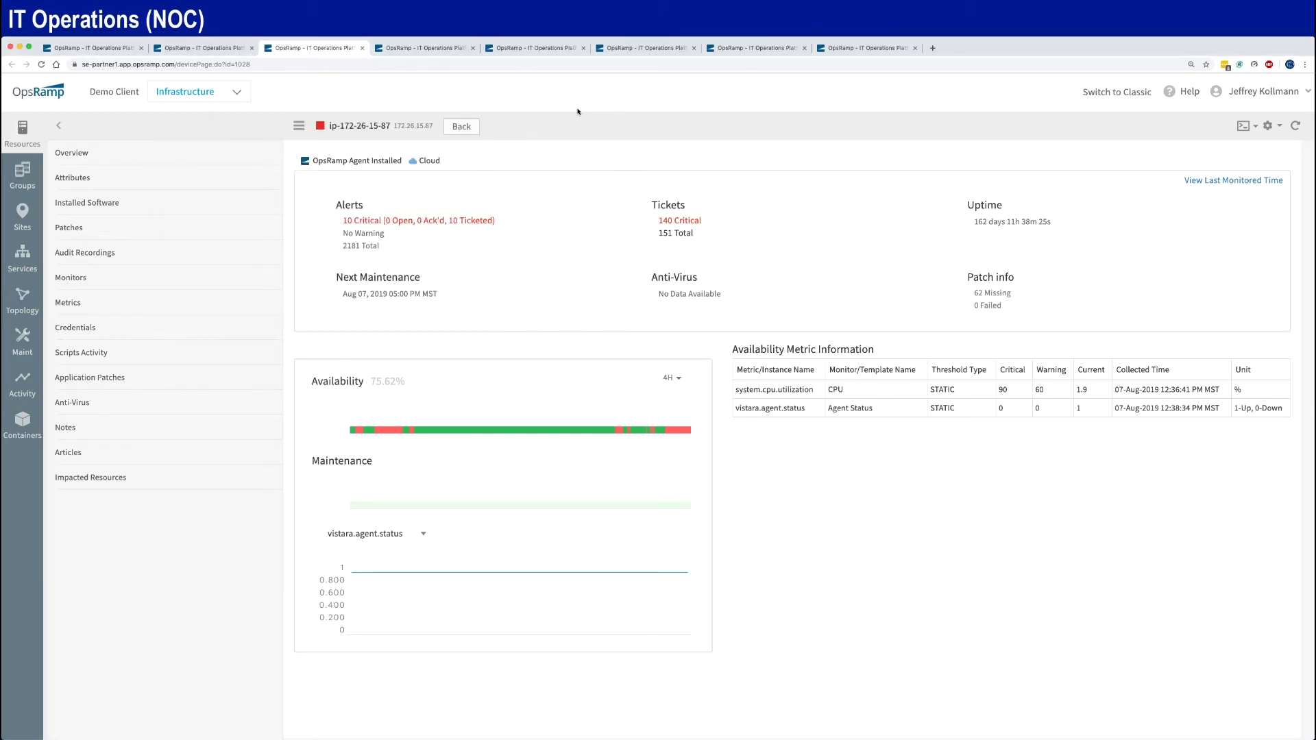
Refresh the device overview and the Payroll Service Dashboard to check their status after the OK alert.
left_click(1294, 129)
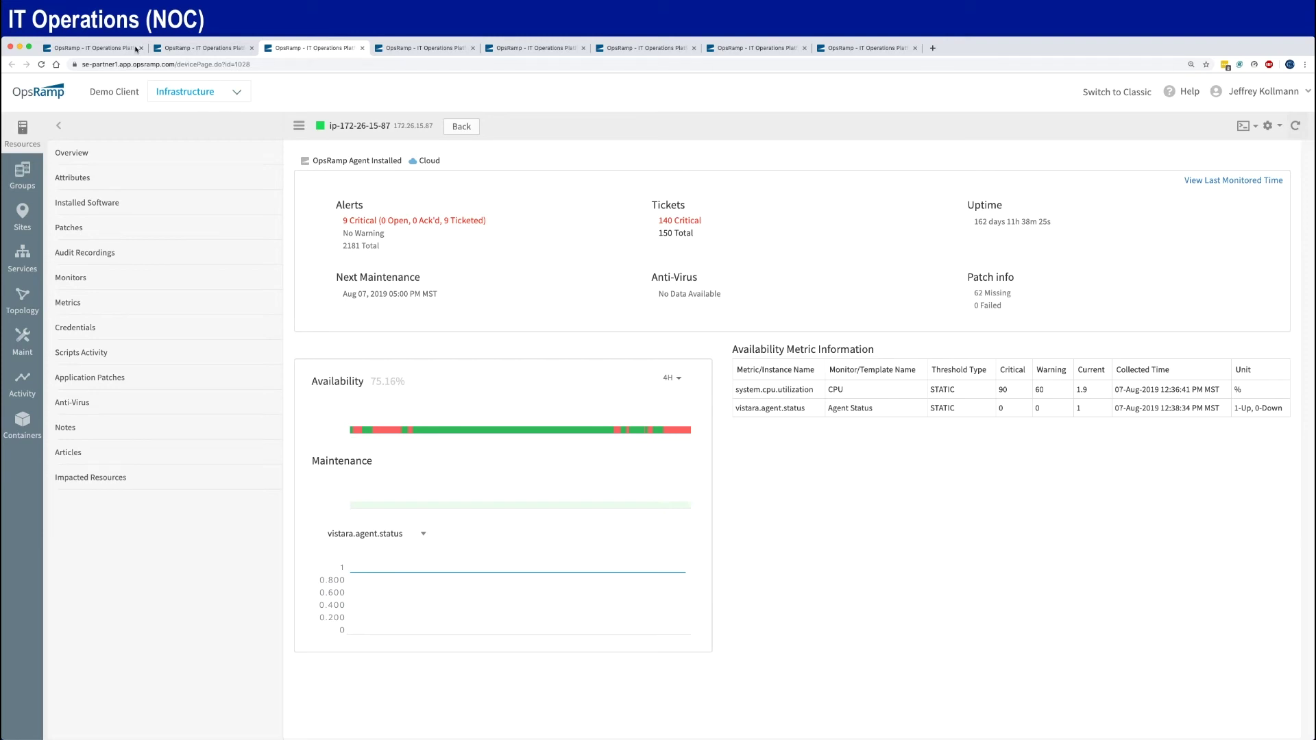
left_click(115, 50)
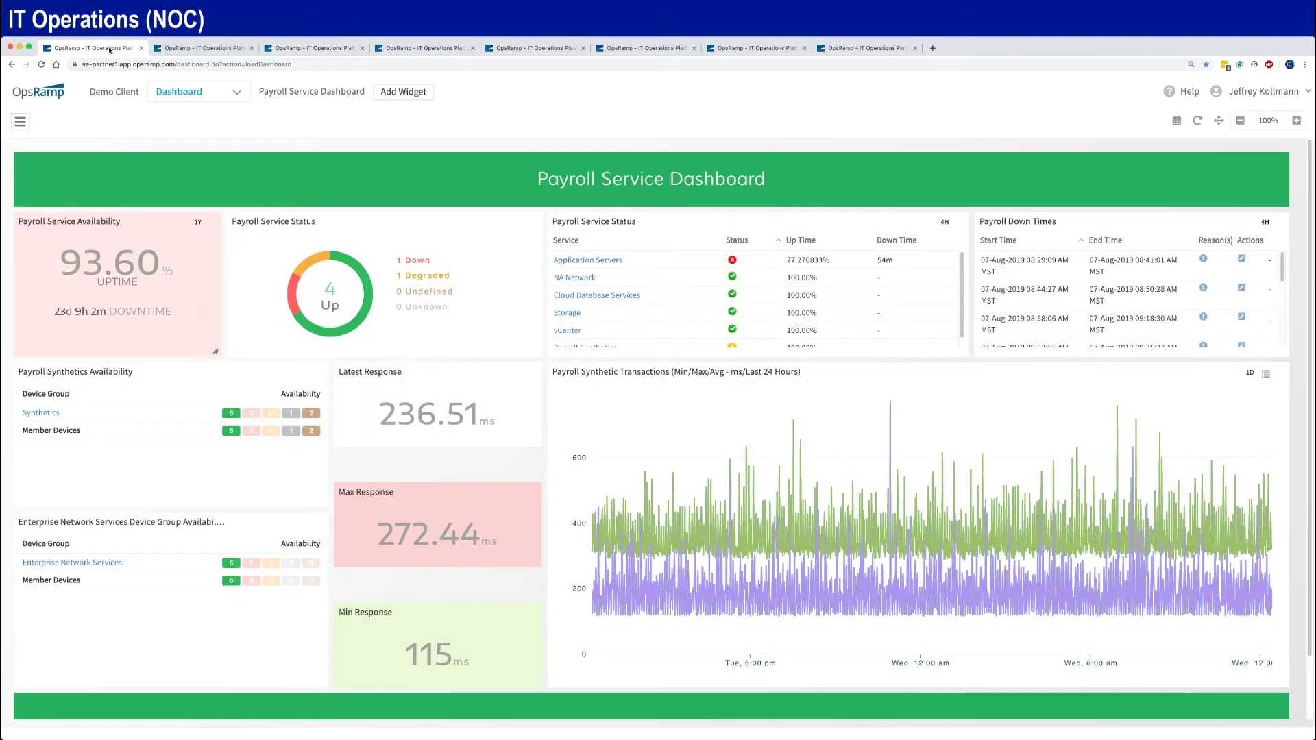
left_click(1199, 121)
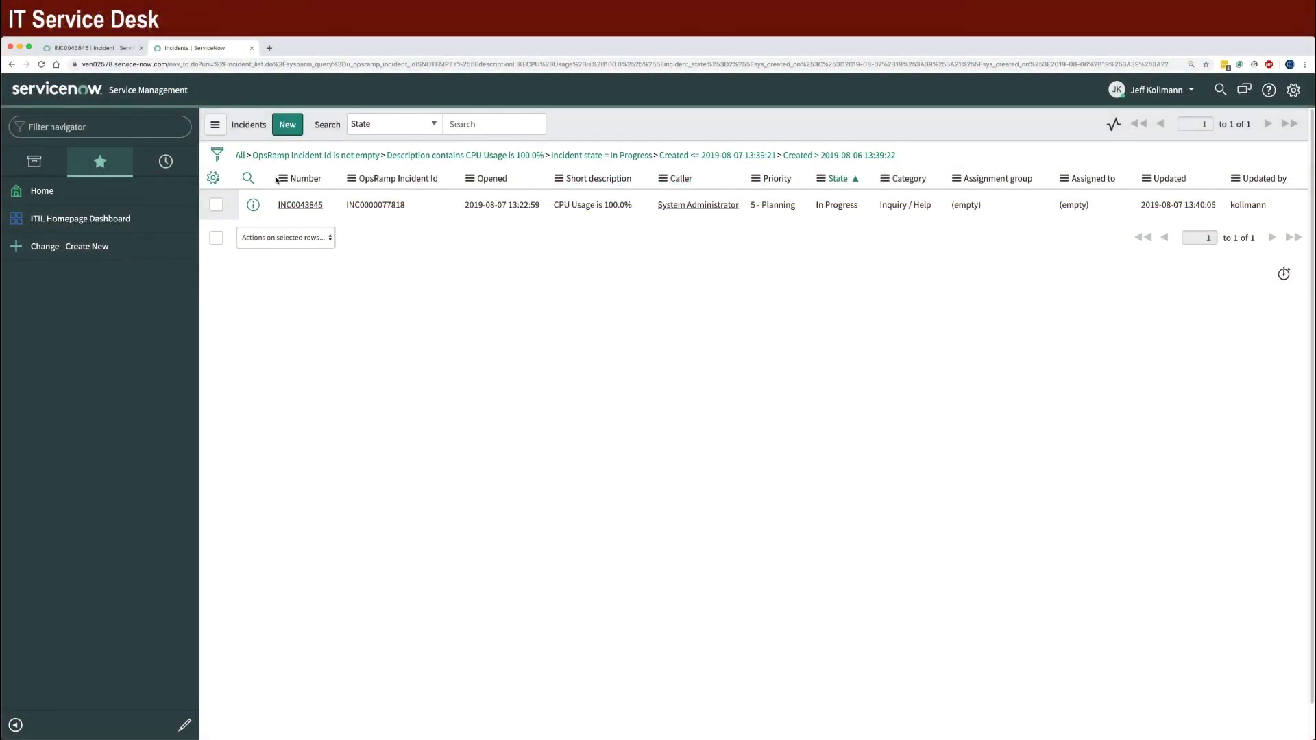
Switch to ServiceNow and return to the ITIL homepage to check the same-day incidents in the OpsRamp Incidents chart.
left_click(47, 192)
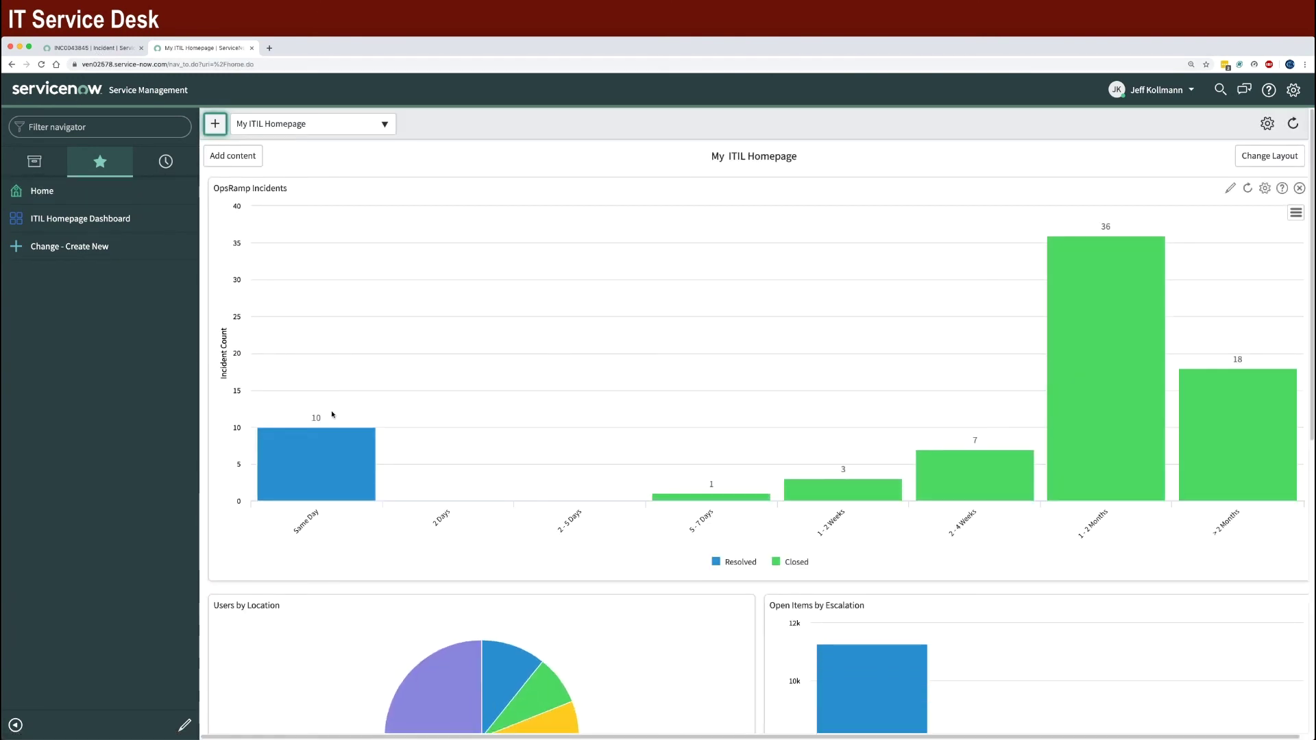
mouse_move(332, 458)
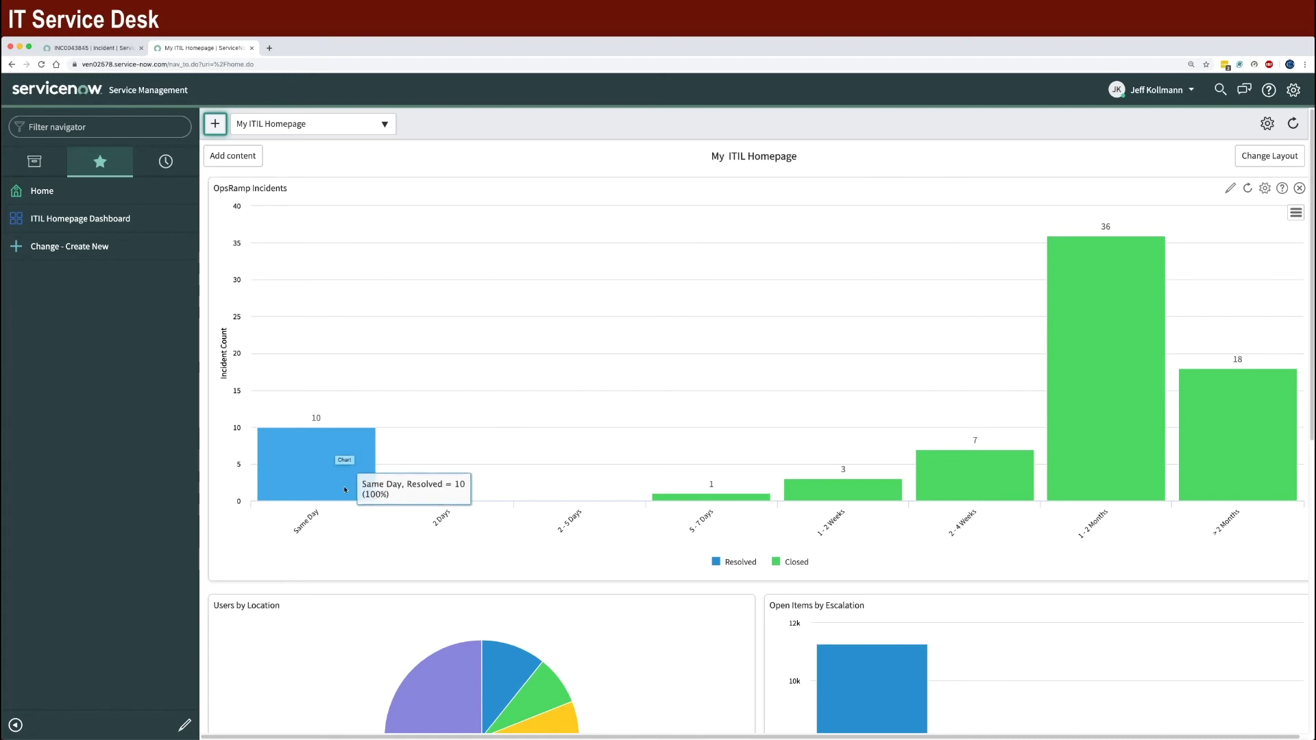